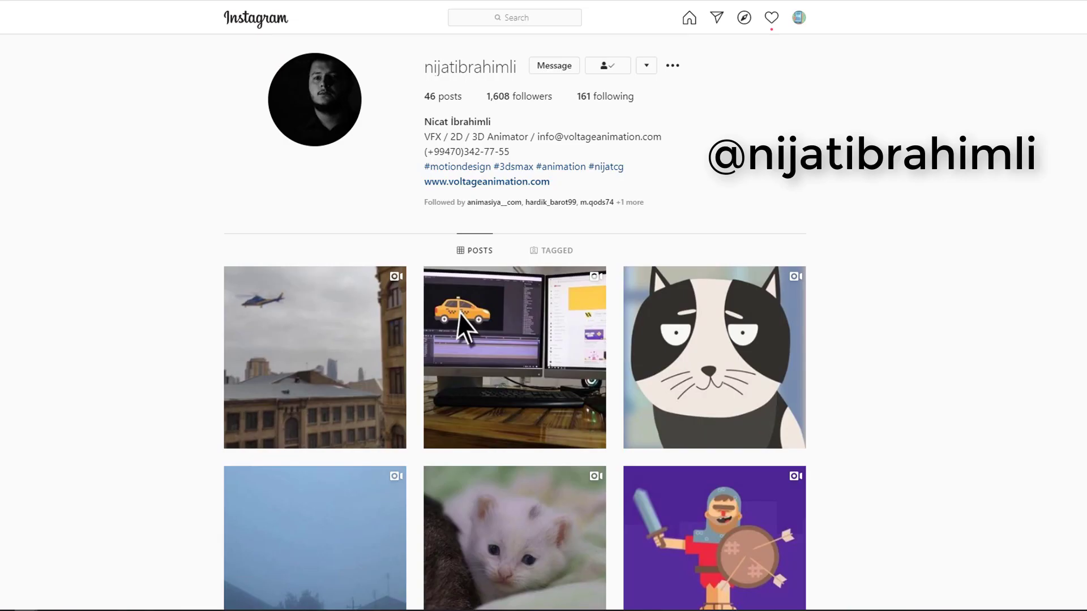
Scroll down the Instagram profile grid to reveal more of the animator's video posts.
{"action": "scroll", "coordinate": [514, 322], "scroll_direction": "down", "scroll_amount": 5}
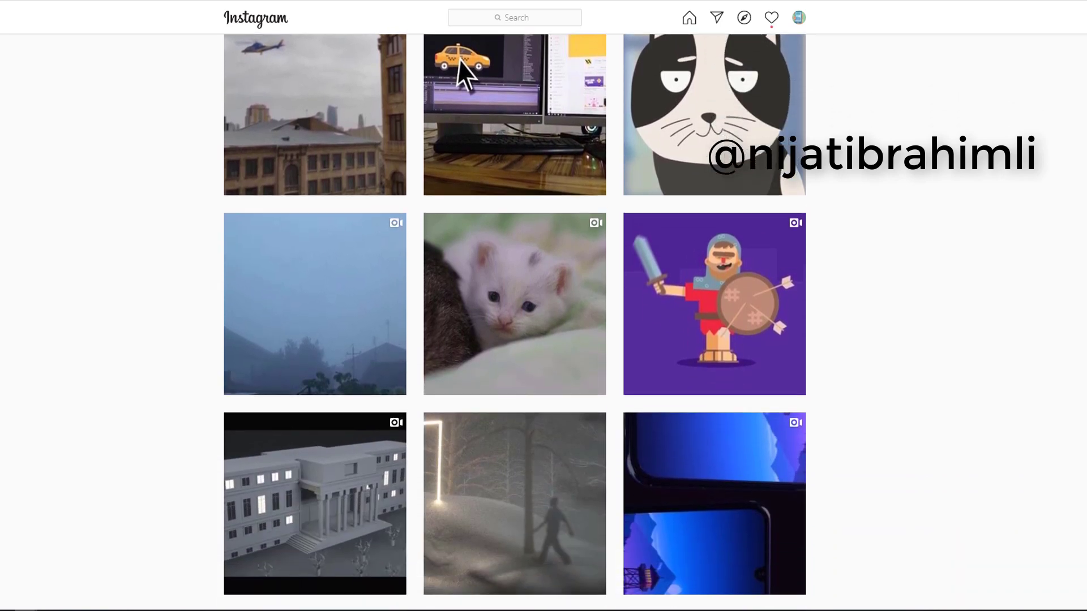
{"action": "scroll", "coordinate": [514, 323], "scroll_direction": "down", "scroll_amount": 5}
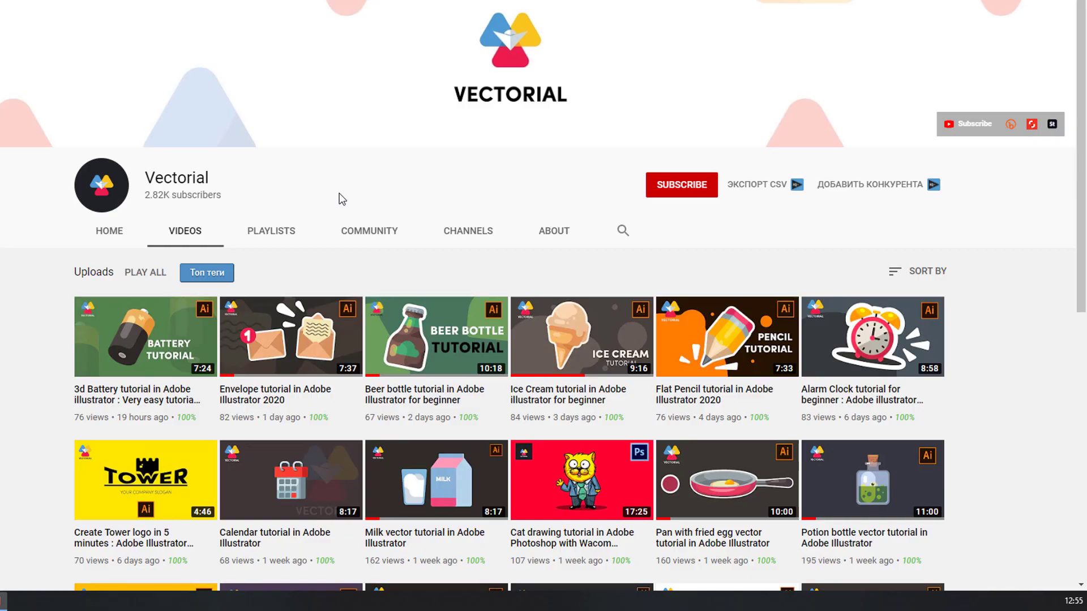
Subscribe to the Vectorial YouTube channel and scroll through its uploaded tutorial videos.
{"action": "left_click", "coordinate": [698, 182]}
{"action": "scroll", "coordinate": [1085, 197], "scroll_direction": "down", "scroll_amount": 5}
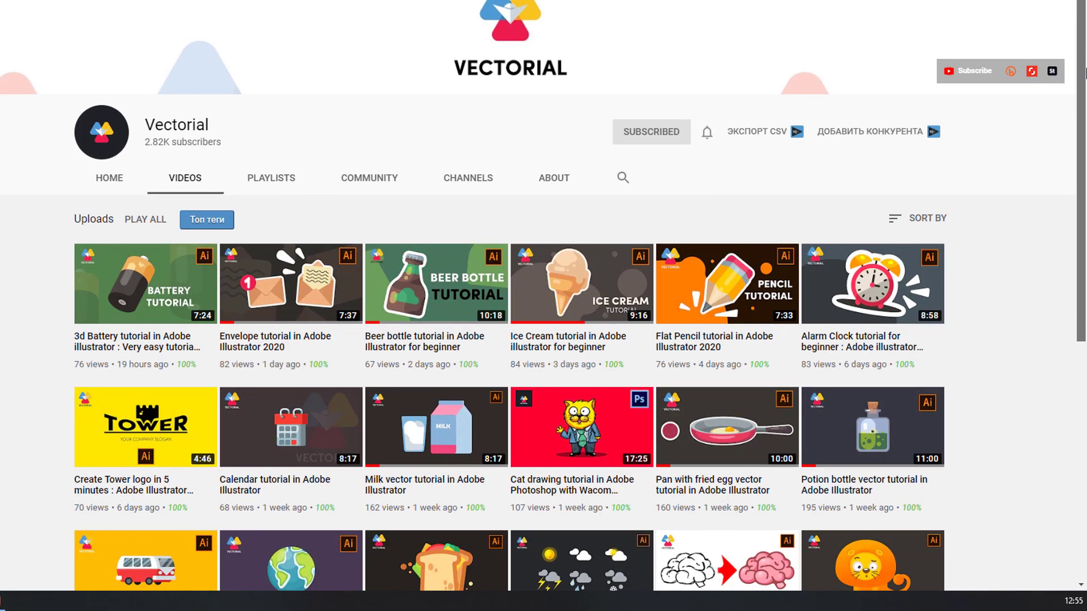
{"action": "scroll", "coordinate": [1085, 197], "scroll_direction": "down", "scroll_amount": 10}
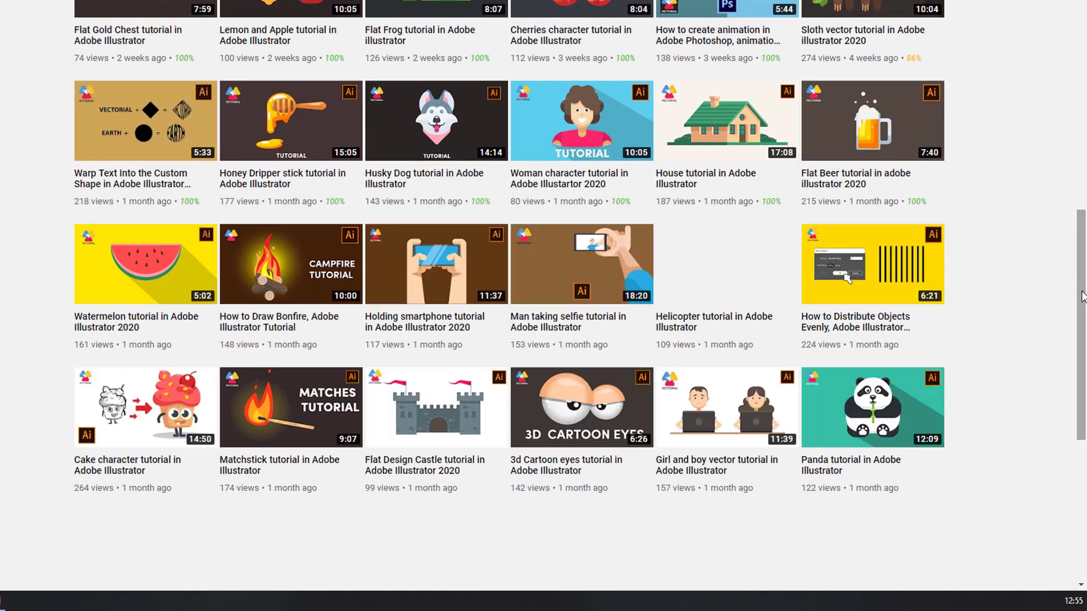
{"action": "scroll", "coordinate": [1084, 262], "scroll_direction": "down", "scroll_amount": 3}
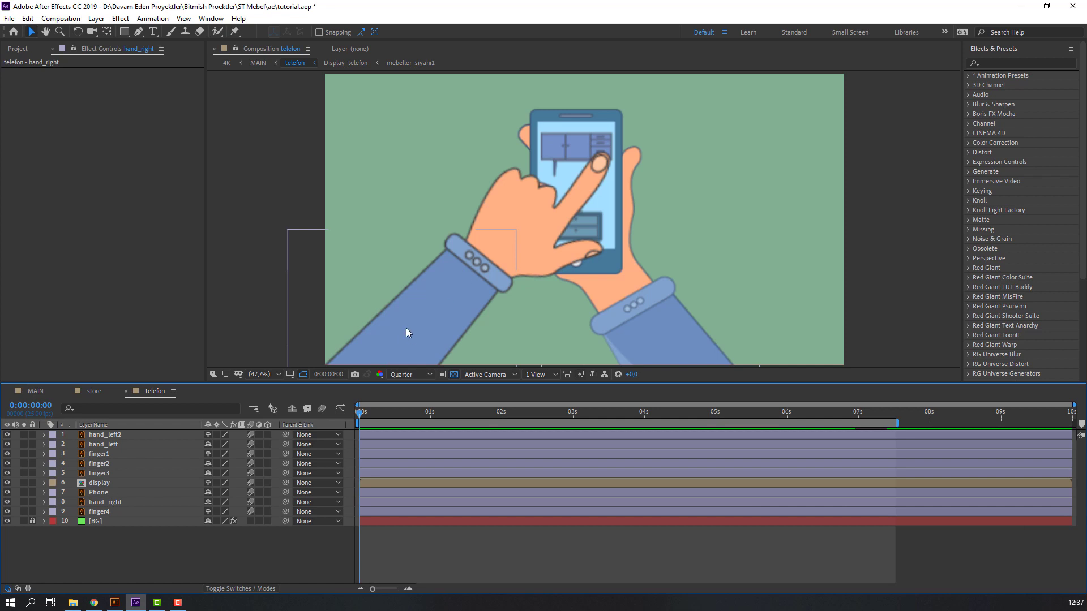
Move hand_left2's anchor point to the lower end of its sleeve, keeping the sleeve on the wrist.
{"action": "left_click", "coordinate": [382, 315]}
{"action": "left_click", "coordinate": [98, 437]}
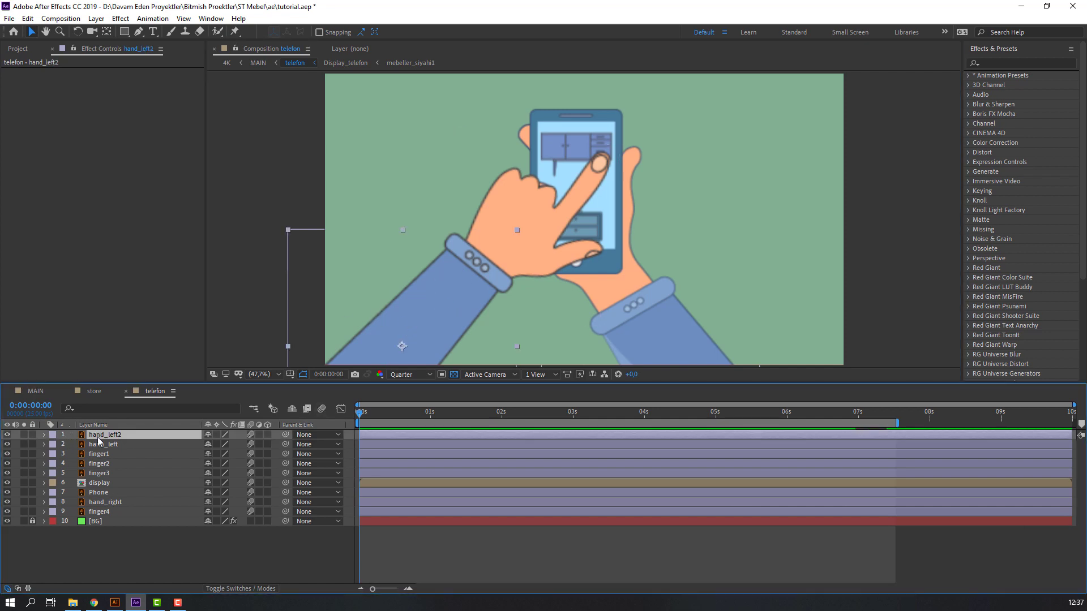
{"action": "left_click", "coordinate": [24, 435]}
{"action": "left_click_drag", "start_coordinate": [377, 321], "coordinate": [395, 268]}
{"action": "key", "text": "v"}
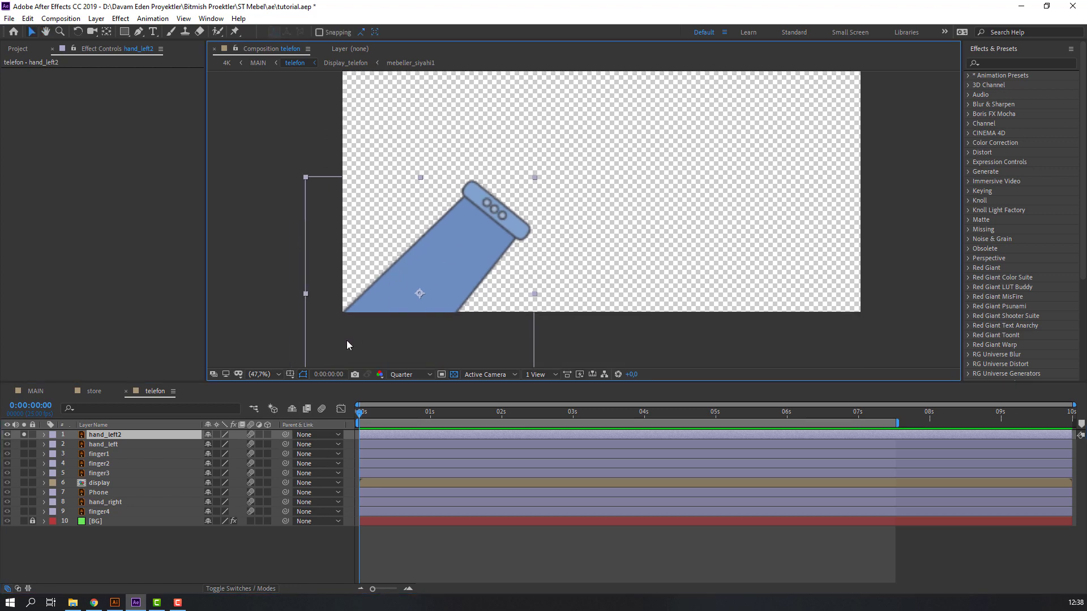
{"action": "left_click_drag", "start_coordinate": [335, 336], "coordinate": [291, 342]}
{"action": "left_click_drag", "start_coordinate": [349, 294], "coordinate": [433, 200]}
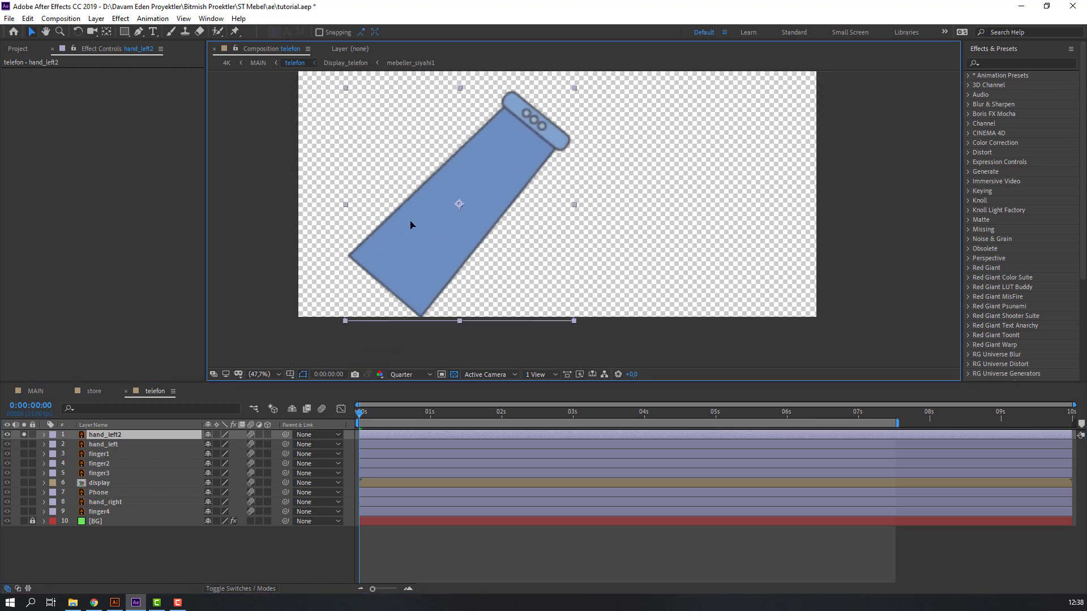
{"action": "left_click", "coordinate": [106, 33]}
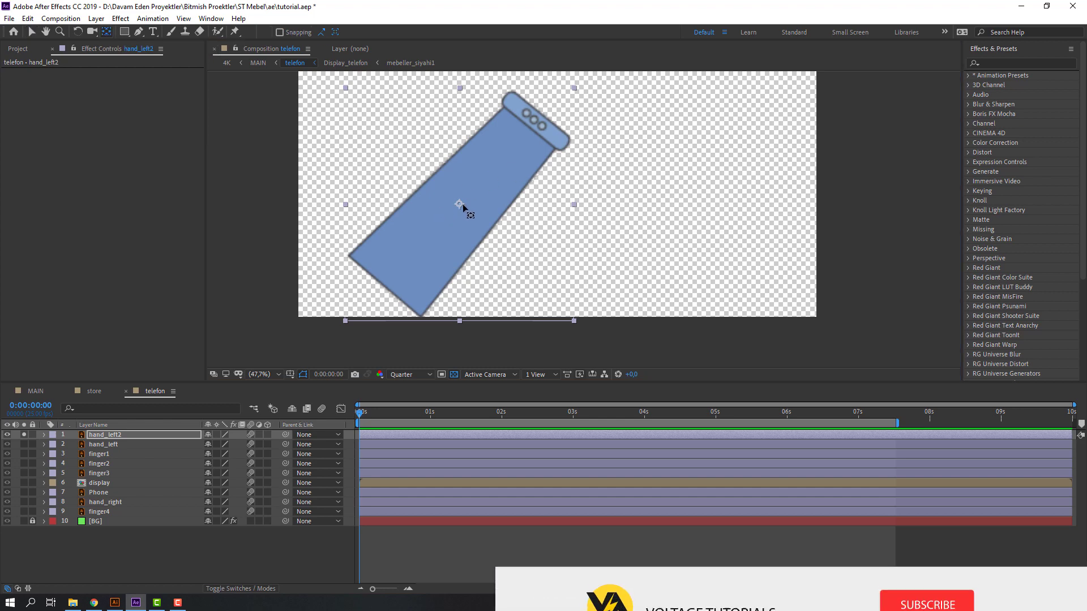
{"action": "left_click_drag", "start_coordinate": [462, 204], "coordinate": [394, 273]}
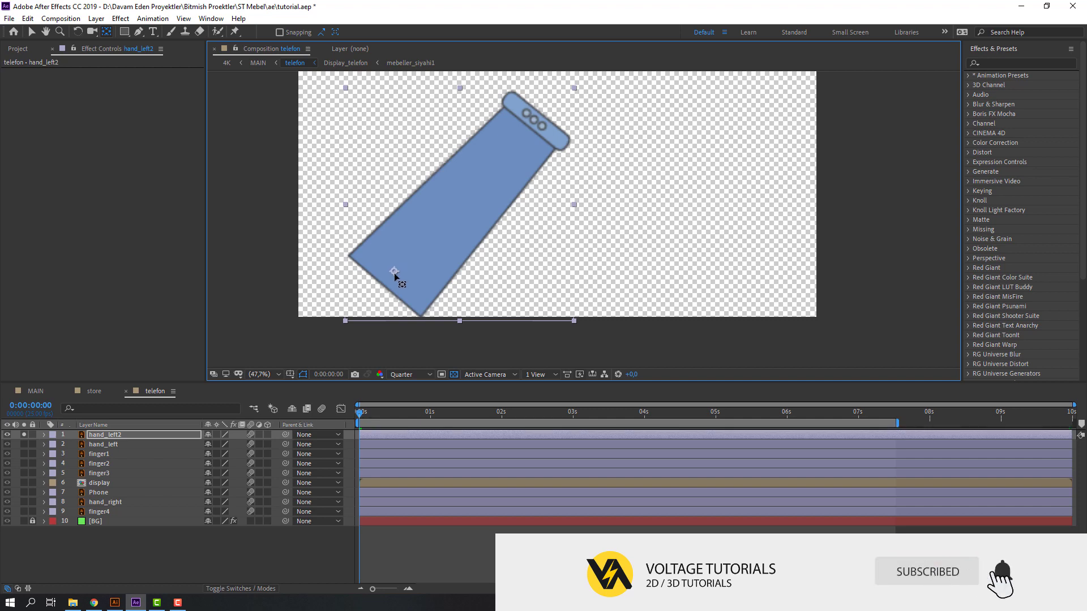
{"action": "left_click", "coordinate": [32, 32]}
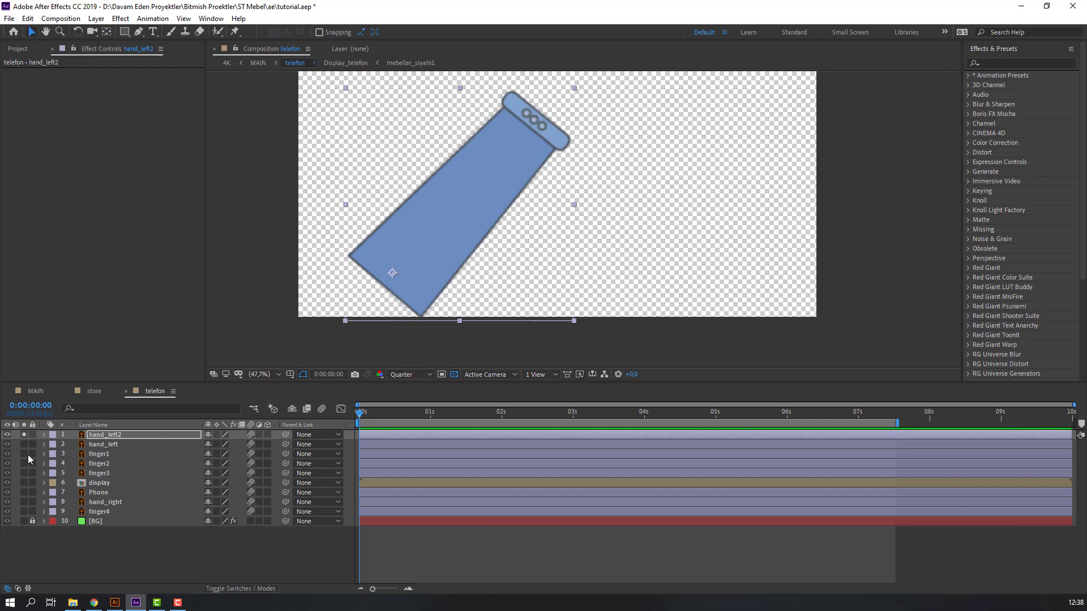
{"action": "left_click", "coordinate": [24, 434]}
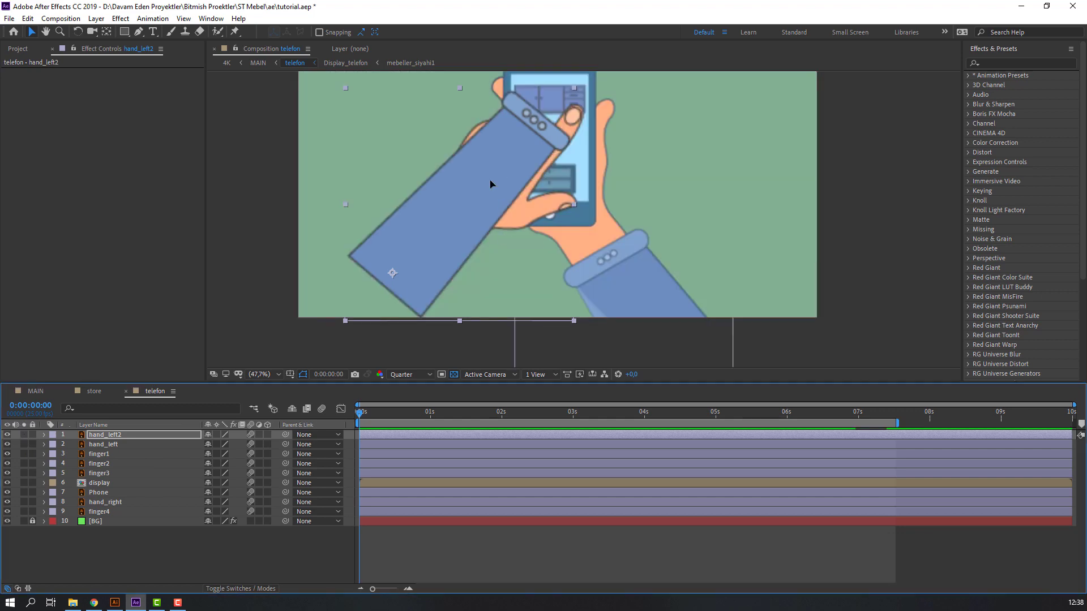
{"action": "left_click_drag", "start_coordinate": [490, 184], "coordinate": [401, 285]}
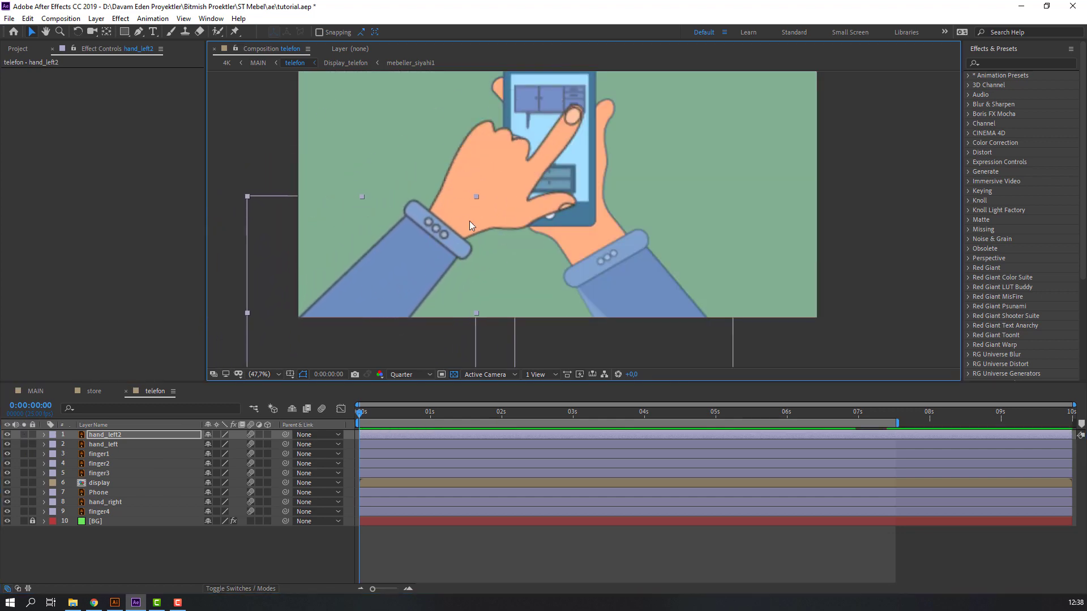
Move hand_left's anchor point to its lower-left wrist.
{"action": "left_click", "coordinate": [494, 156]}
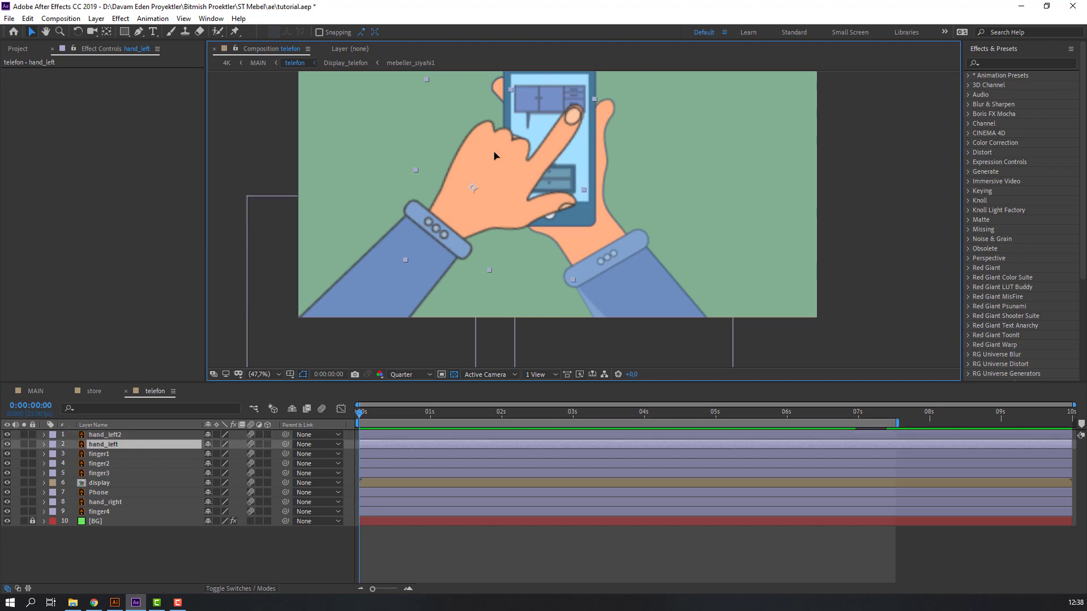
{"action": "left_click", "coordinate": [23, 444]}
{"action": "left_click", "coordinate": [106, 33]}
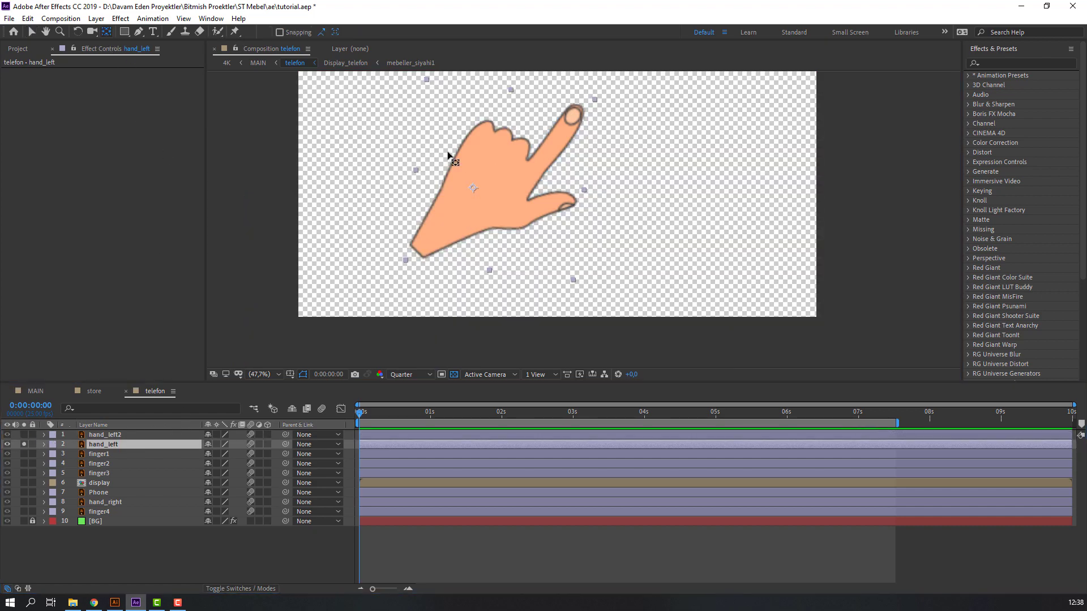
{"action": "left_click_drag", "start_coordinate": [473, 189], "coordinate": [426, 241]}
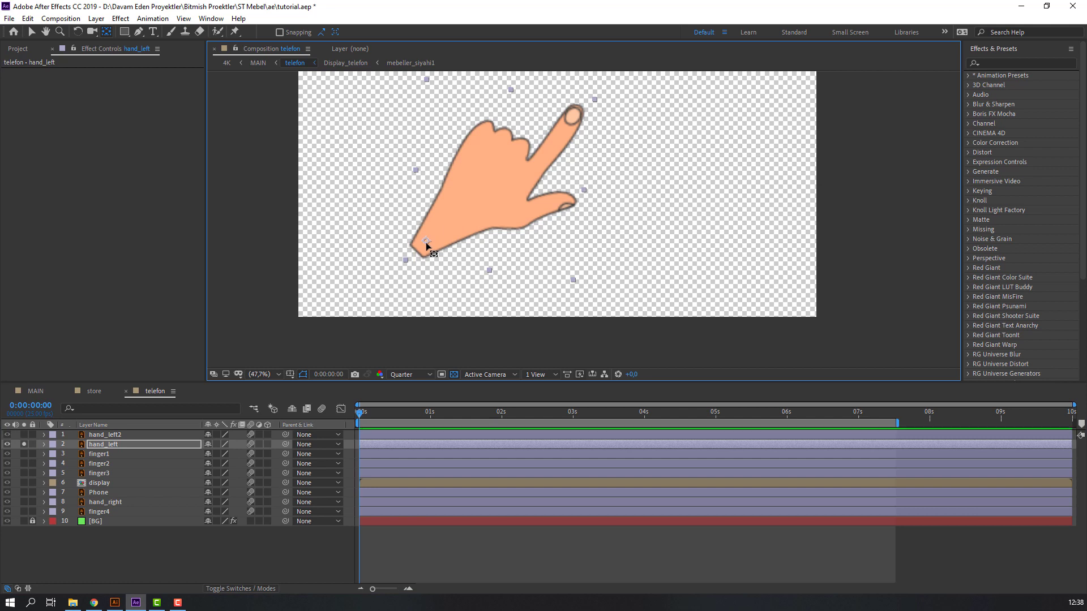
{"action": "left_click", "coordinate": [32, 32]}
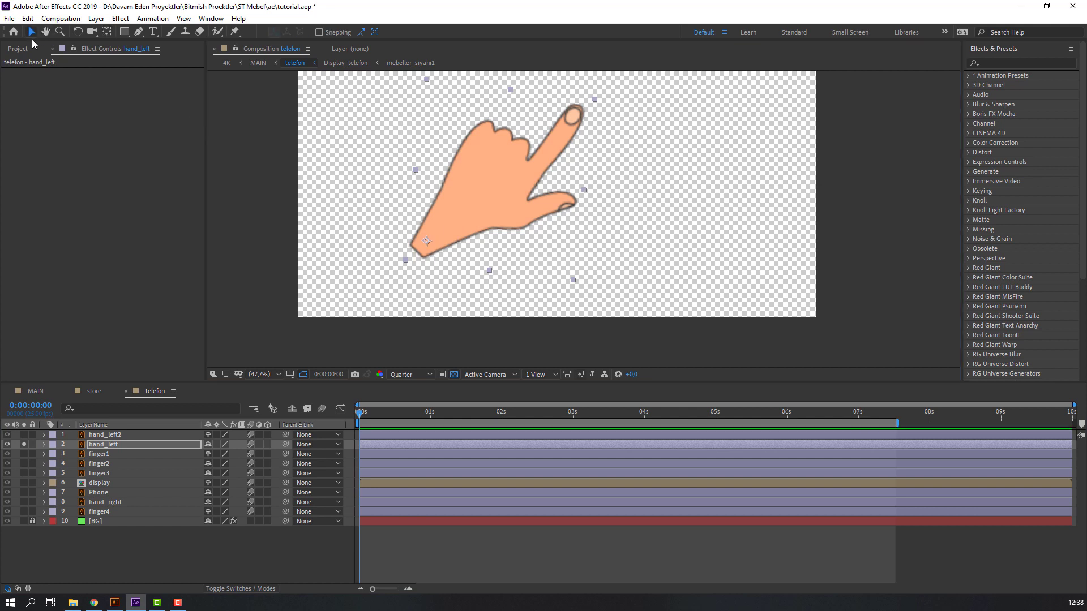
{"action": "left_click", "coordinate": [24, 444]}
Move hand_right's anchor point down to the bottom edge of its sleeve.
{"action": "left_click_drag", "start_coordinate": [653, 202], "coordinate": [507, 273]}
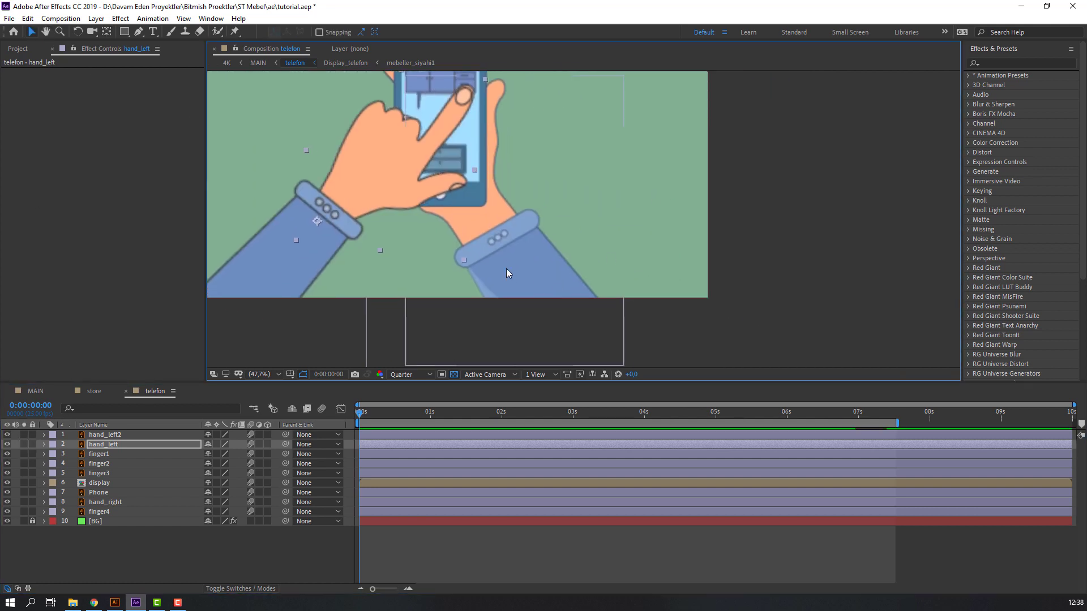
{"action": "left_click", "coordinate": [506, 268]}
{"action": "left_click", "coordinate": [24, 502]}
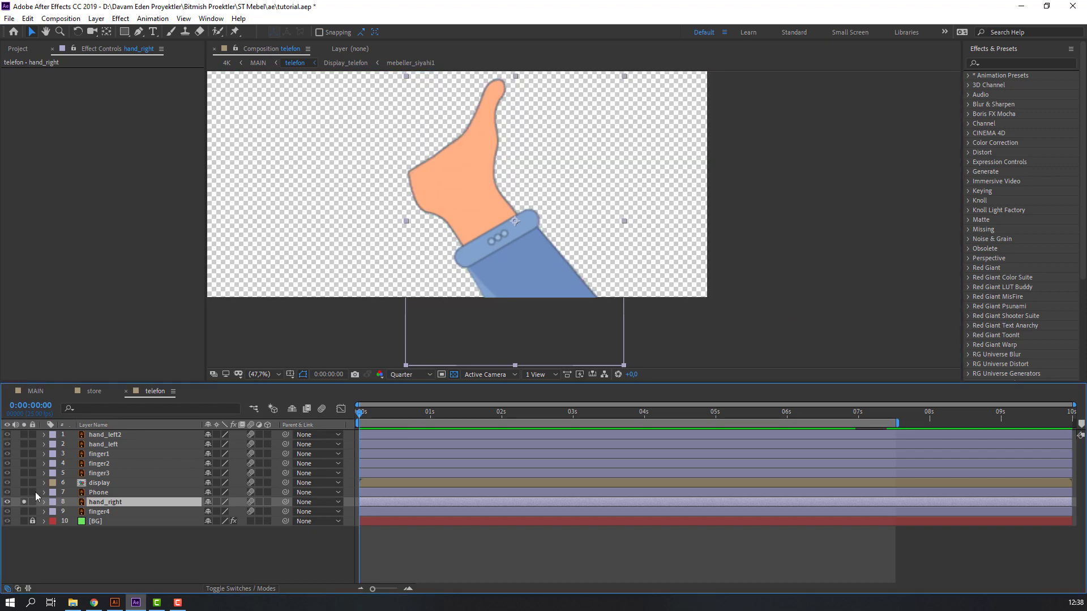
{"action": "left_click", "coordinate": [107, 32]}
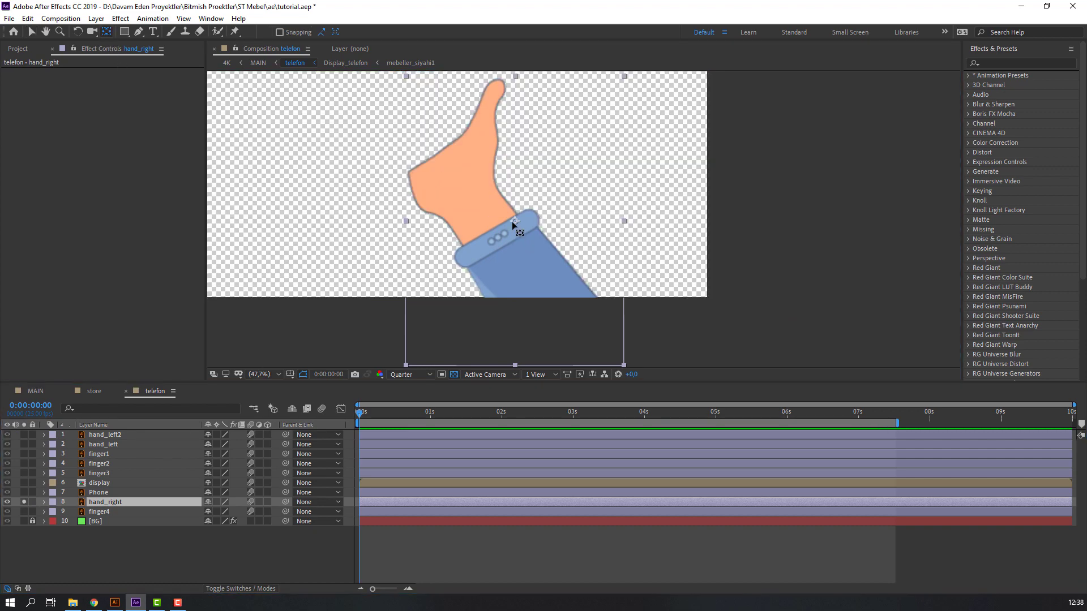
{"action": "left_click_drag", "start_coordinate": [518, 227], "coordinate": [537, 295]}
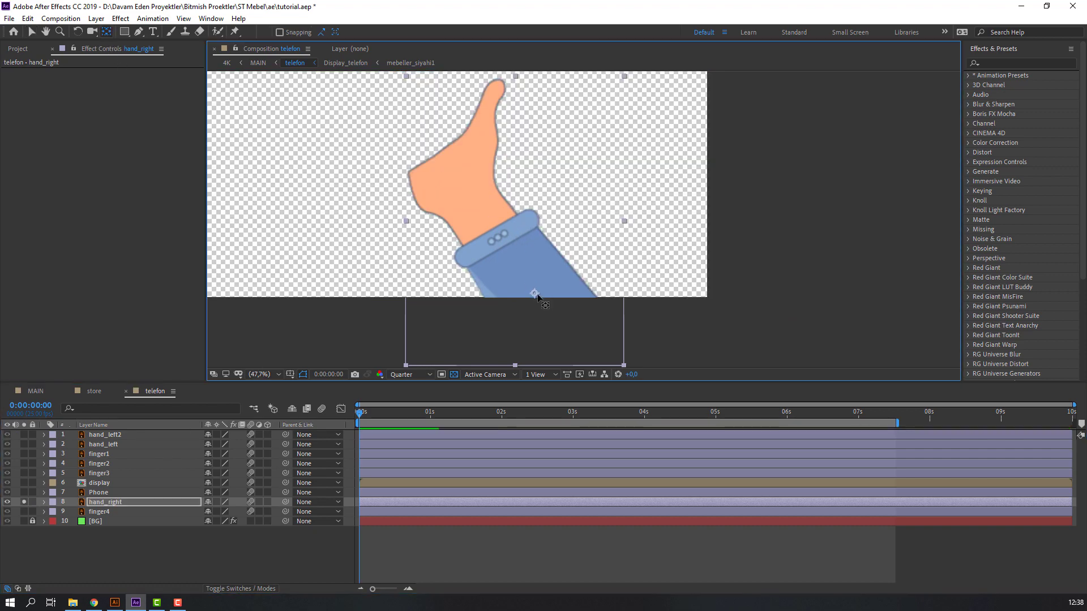
{"action": "left_click", "coordinate": [31, 32]}
{"action": "left_click", "coordinate": [99, 511]}
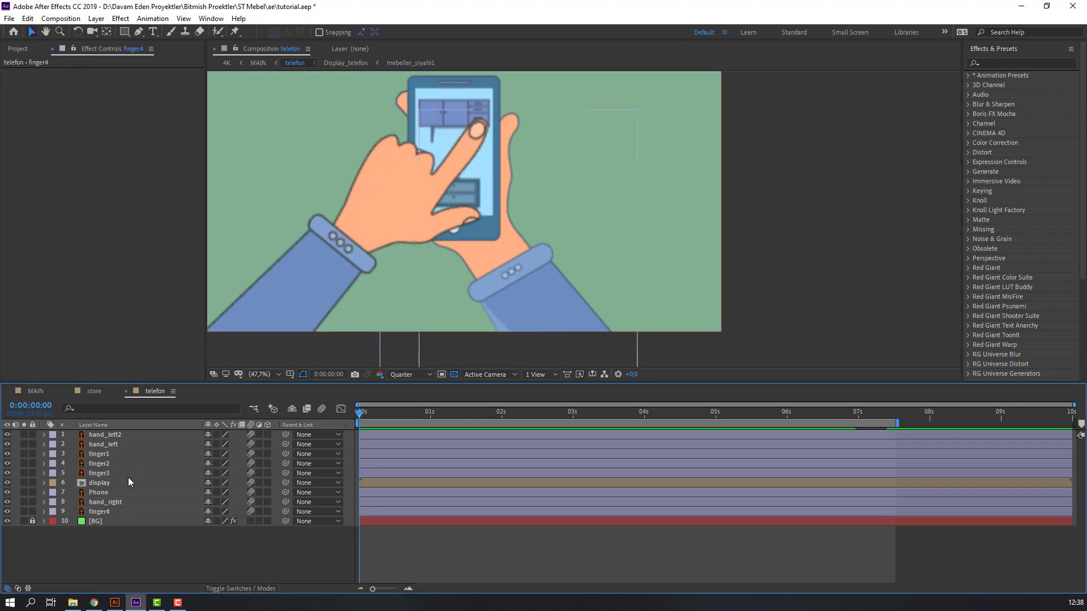
Parent finger1 through finger4 to the display layer.
{"action": "left_click", "coordinate": [104, 454]}
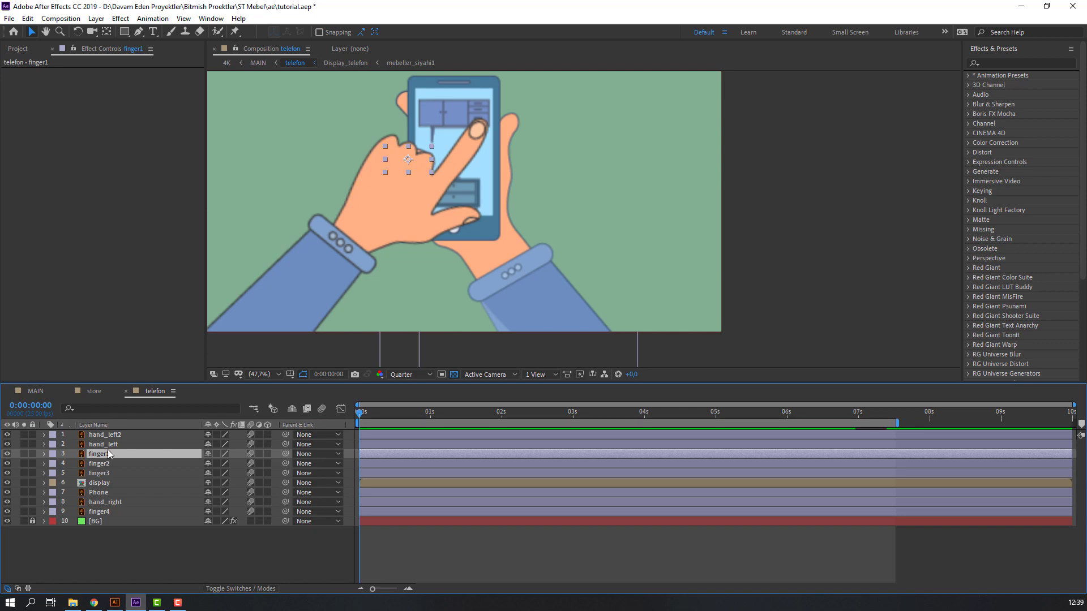
{"action": "left_click", "coordinate": [103, 464], "text": "shift"}
{"action": "left_click", "coordinate": [93, 477], "text": "shift"}
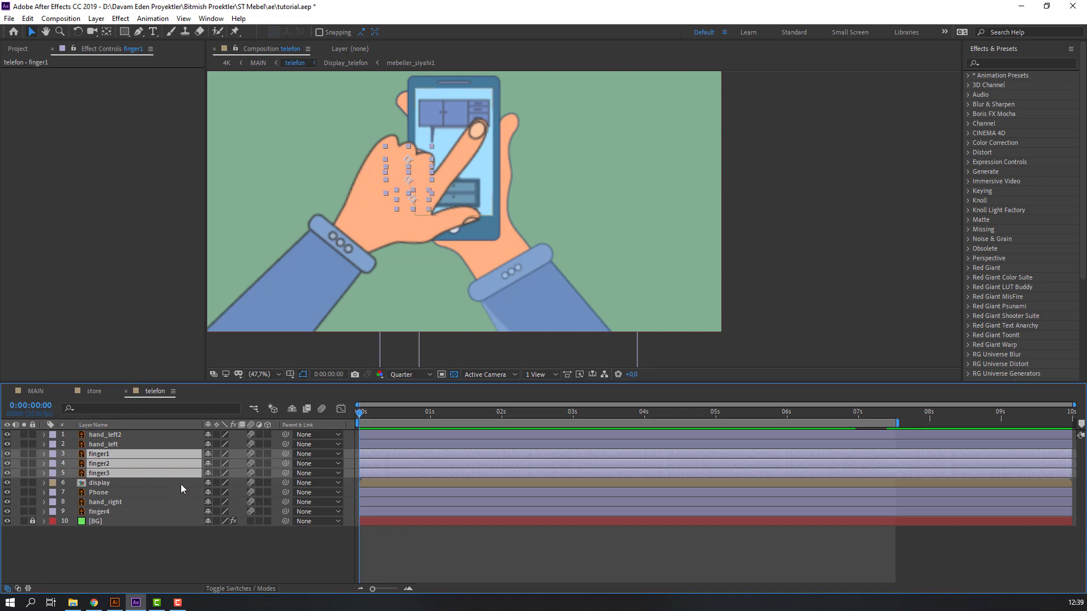
{"action": "left_click", "coordinate": [104, 512], "text": "ctrl"}
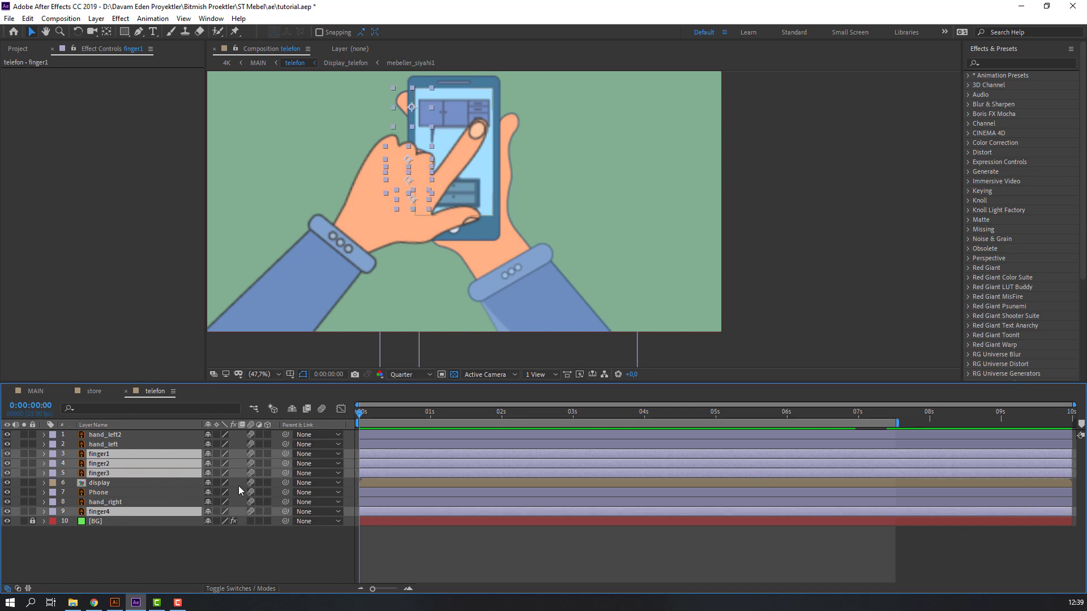
{"action": "left_click_drag", "start_coordinate": [286, 454], "coordinate": [100, 486]}
{"action": "left_click", "coordinate": [100, 483]}
Parent the display layer to Phone and move the phone to confirm the screen follows.
{"action": "left_click", "coordinate": [7, 482]}
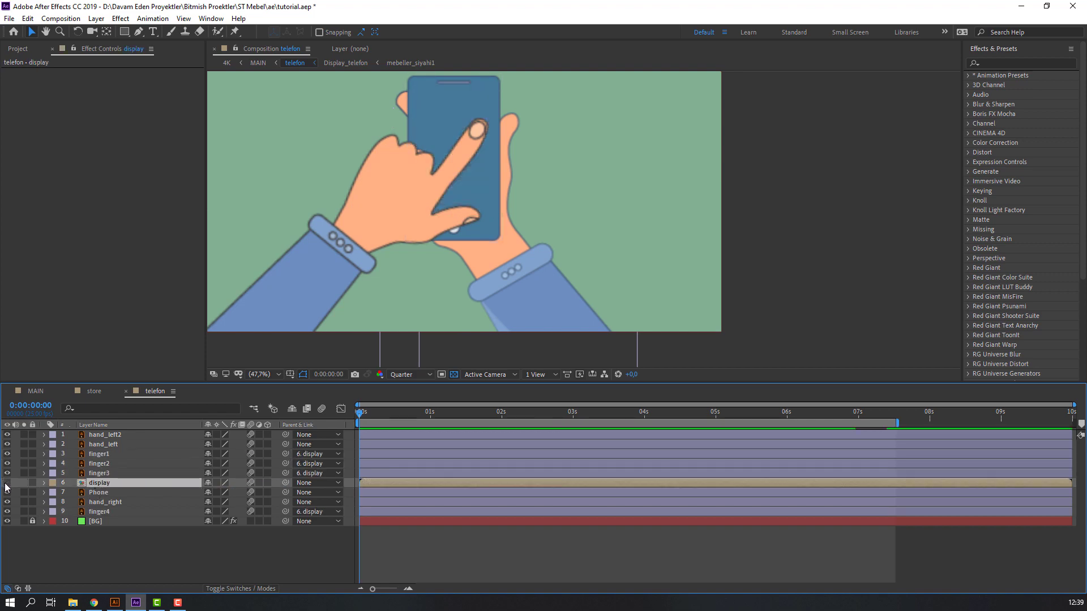
{"action": "left_click", "coordinate": [7, 483]}
{"action": "left_click", "coordinate": [7, 483]}
{"action": "left_click", "coordinate": [7, 483]}
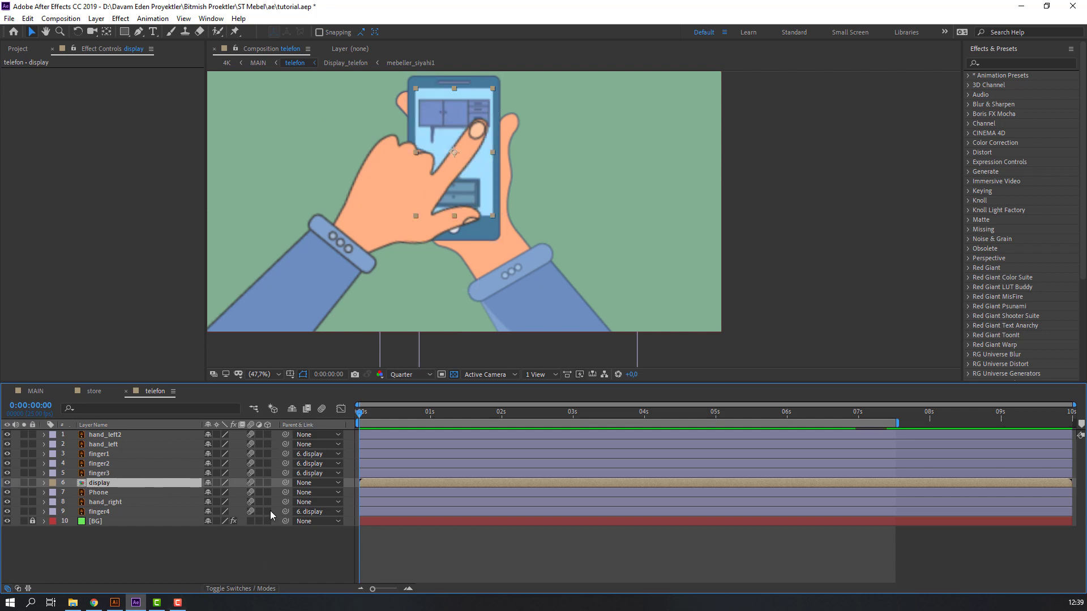
{"action": "left_click_drag", "start_coordinate": [253, 486], "coordinate": [119, 496]}
{"action": "left_click_drag", "start_coordinate": [494, 184], "coordinate": [456, 158]}
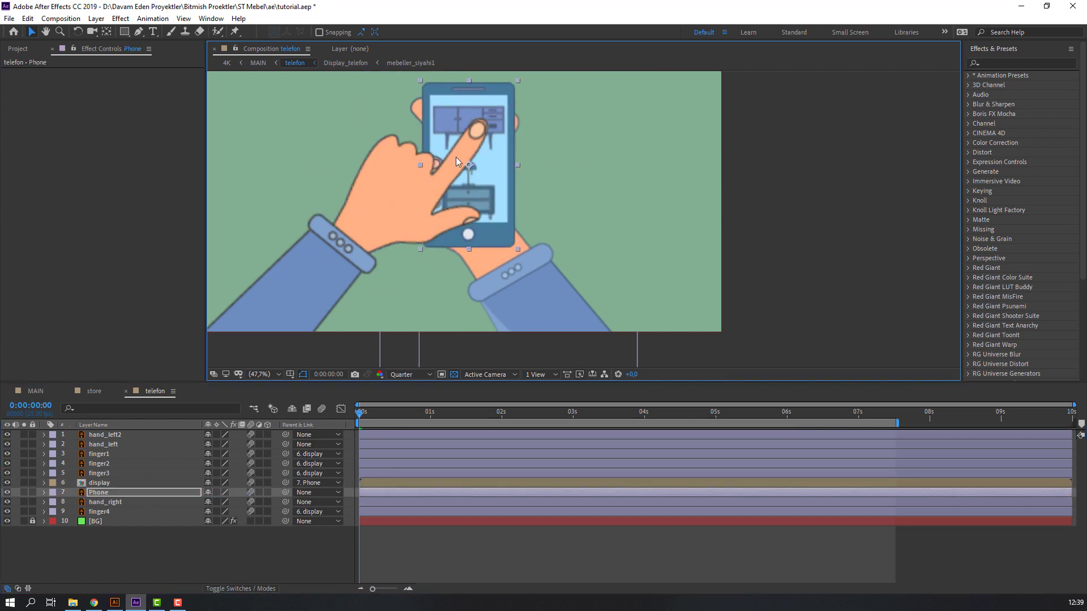
Parent Phone to hand_right, test by moving the hand, then undo the move.
{"action": "left_click", "coordinate": [288, 496]}
{"action": "left_click_drag", "start_coordinate": [286, 496], "coordinate": [108, 505]}
{"action": "left_click", "coordinate": [107, 503]}
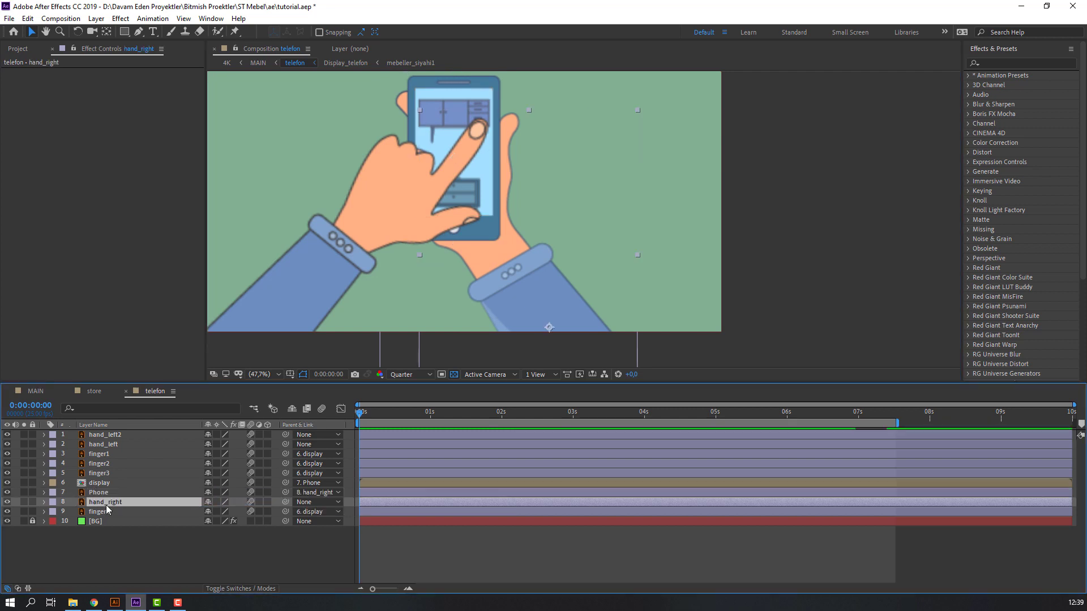
{"action": "left_click_drag", "start_coordinate": [497, 274], "coordinate": [567, 262]}
{"action": "key", "text": "ctrl+z"}
{"action": "left_click", "coordinate": [125, 565]}
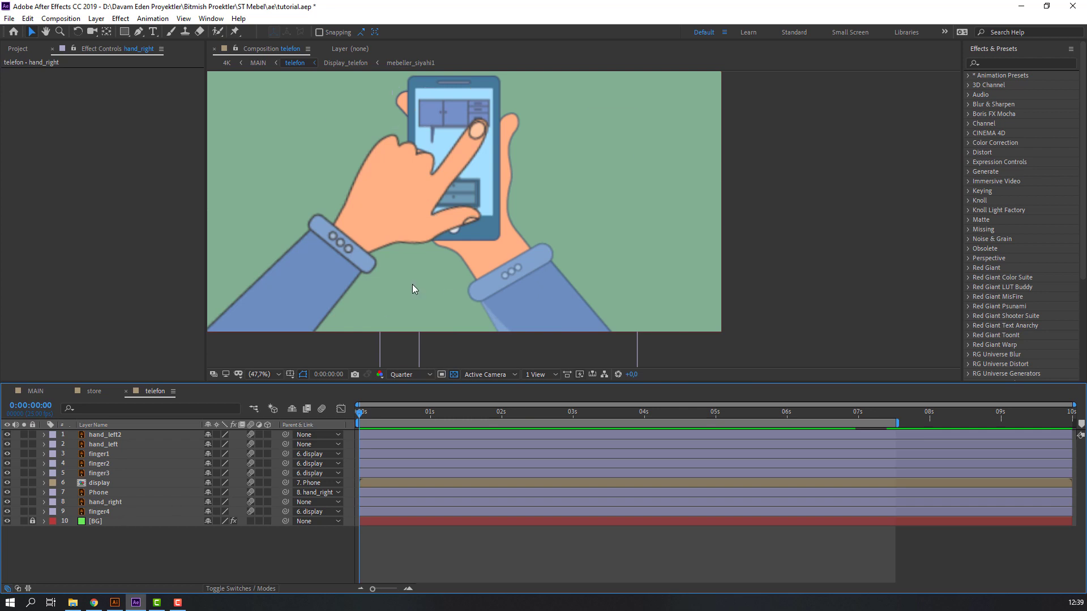
Keyframe hand_right's Position at 1 second, starting off-screen at the lower right at 0 seconds.
{"action": "left_click", "coordinate": [264, 374]}
{"action": "left_click", "coordinate": [266, 395]}
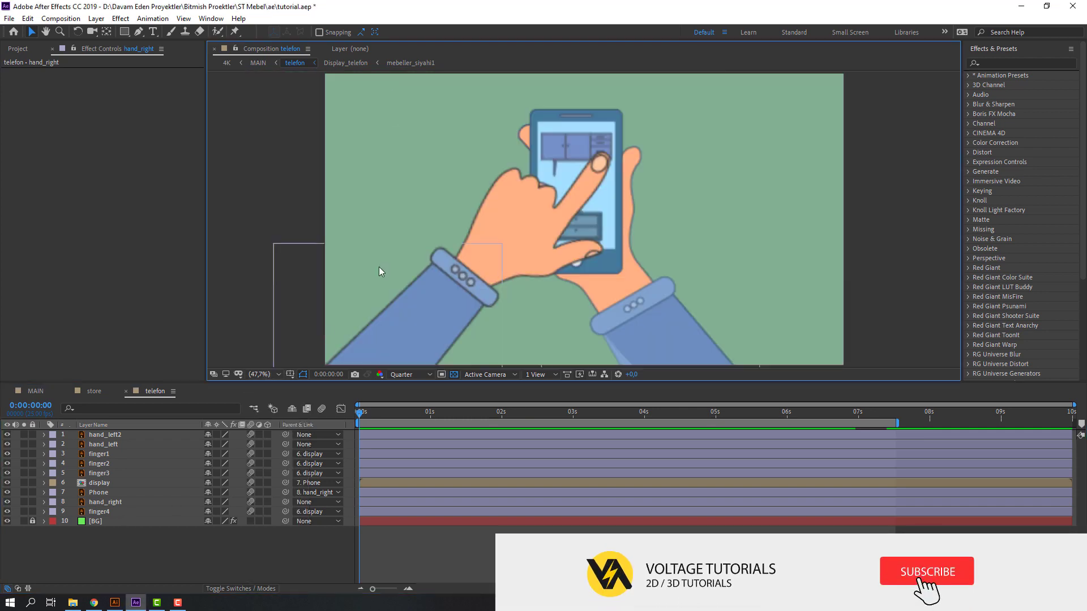
{"action": "left_click", "coordinate": [651, 334]}
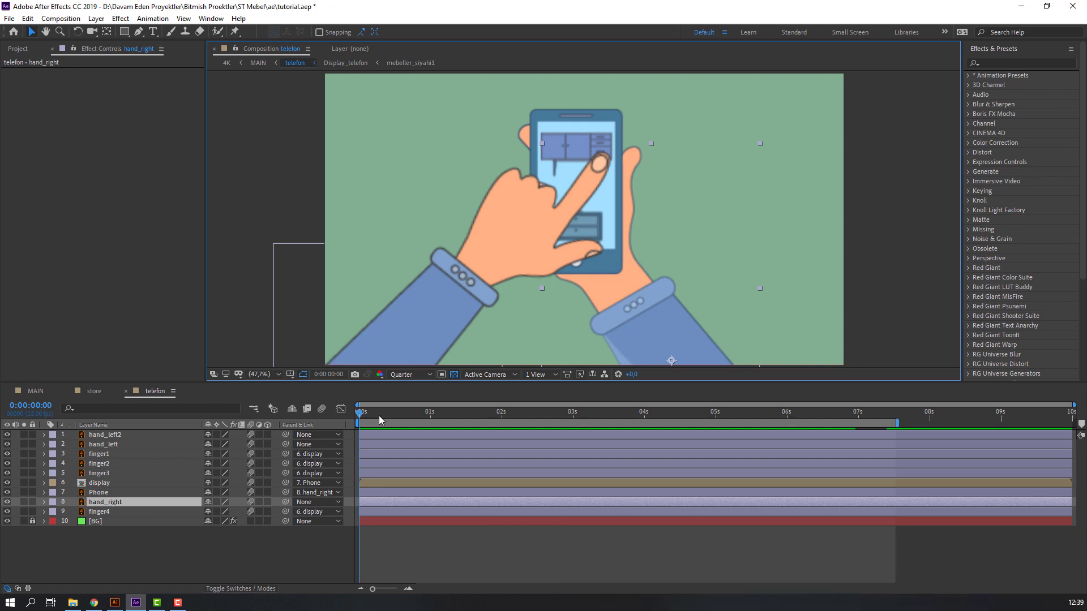
{"action": "left_click_drag", "start_coordinate": [360, 415], "coordinate": [435, 420]}
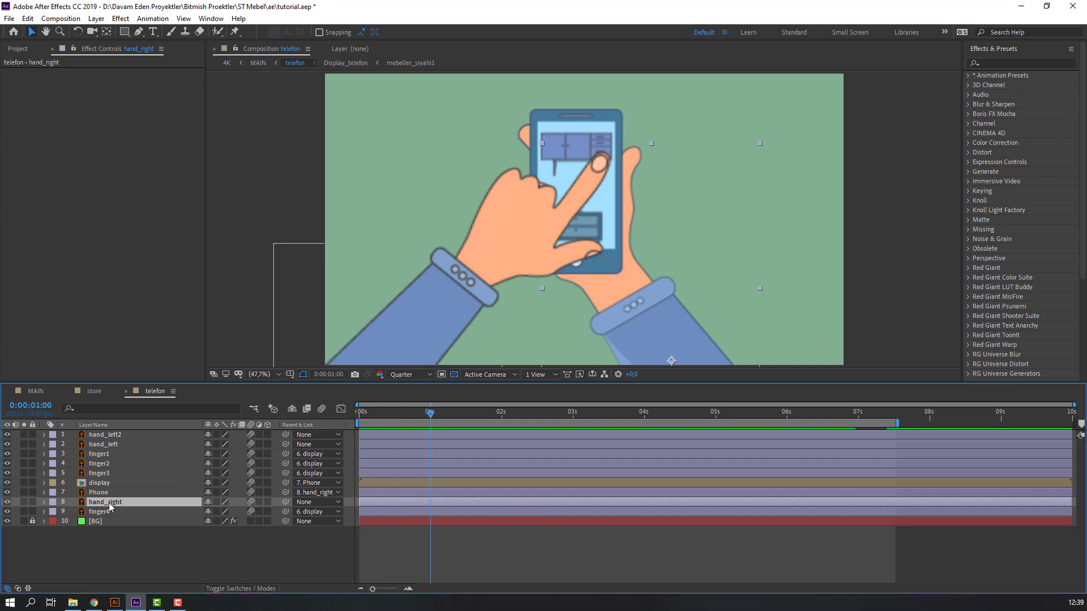
{"action": "key", "text": "p"}
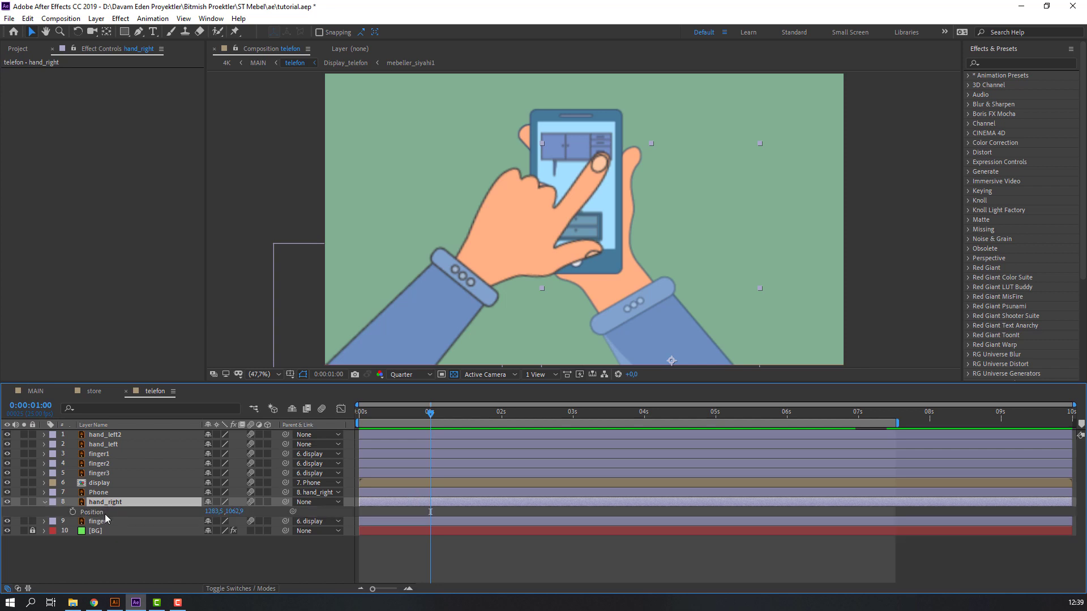
{"action": "left_click", "coordinate": [73, 513]}
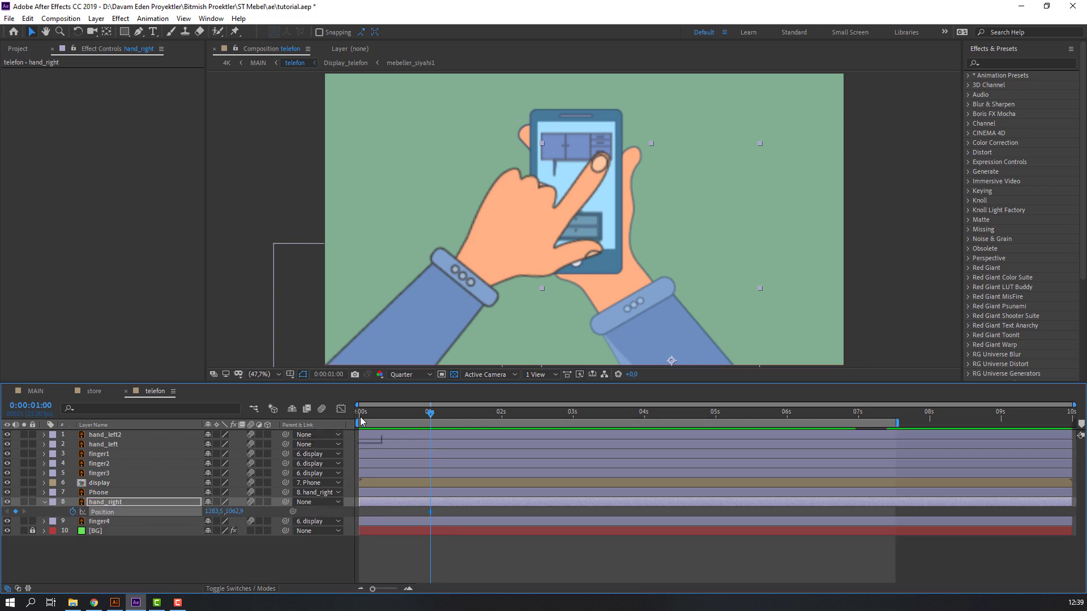
{"action": "left_click_drag", "start_coordinate": [428, 419], "coordinate": [349, 424]}
{"action": "left_click_drag", "start_coordinate": [546, 150], "coordinate": [726, 354]}
{"action": "key", "text": "comma"}
{"action": "key", "text": "comma"}
{"action": "left_click", "coordinate": [481, 558]}
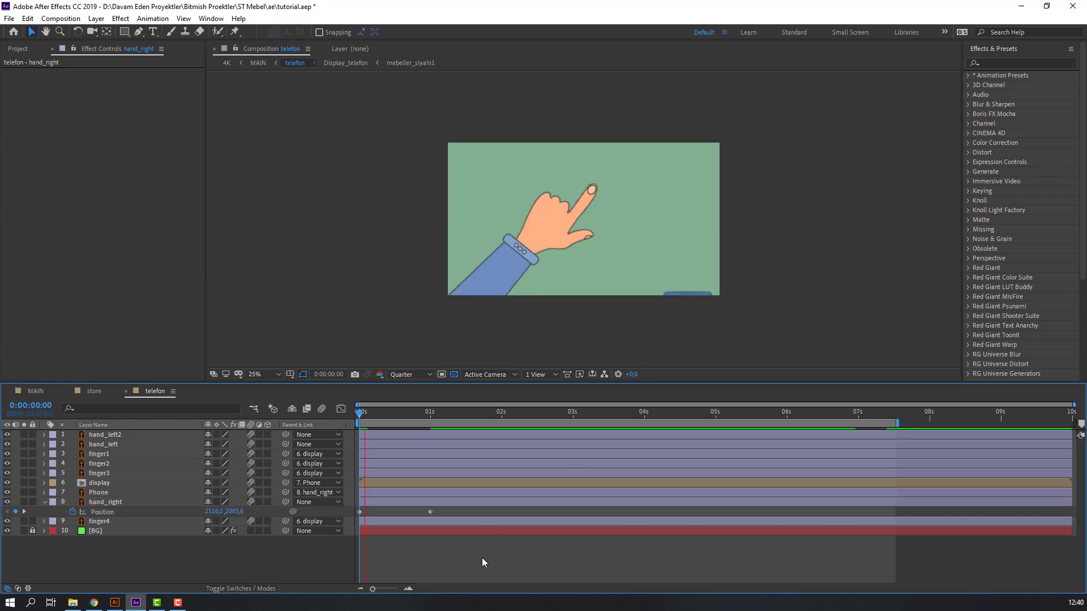
{"action": "key", "text": "space"}
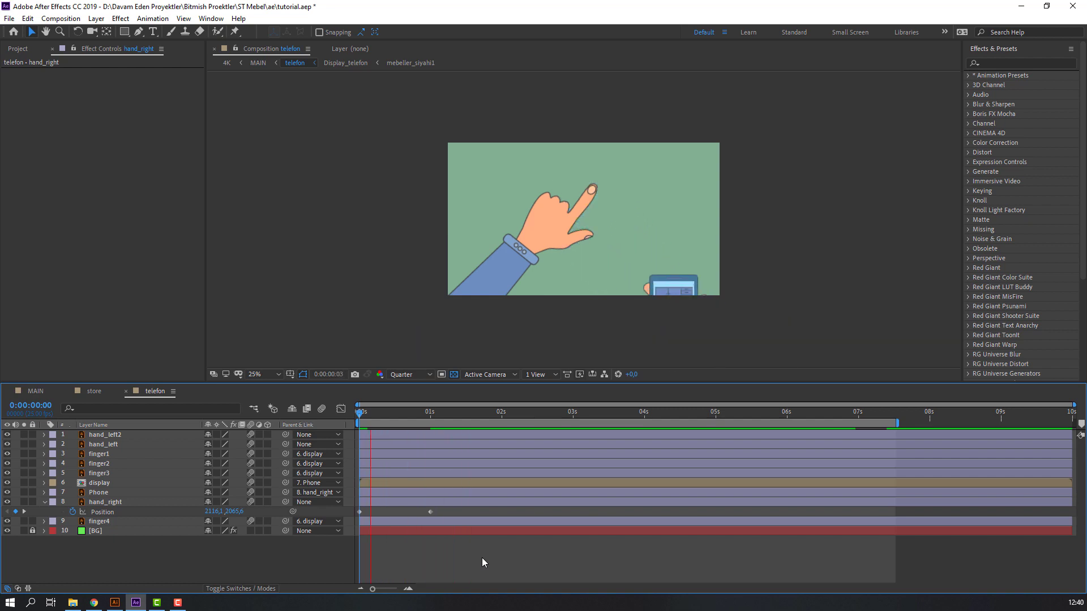
{"action": "key", "text": "space"}
Keyframe hand_right's Rotation from 37° at the start to -5° at 1 second.
{"action": "left_click_drag", "start_coordinate": [405, 411], "coordinate": [430, 410]}
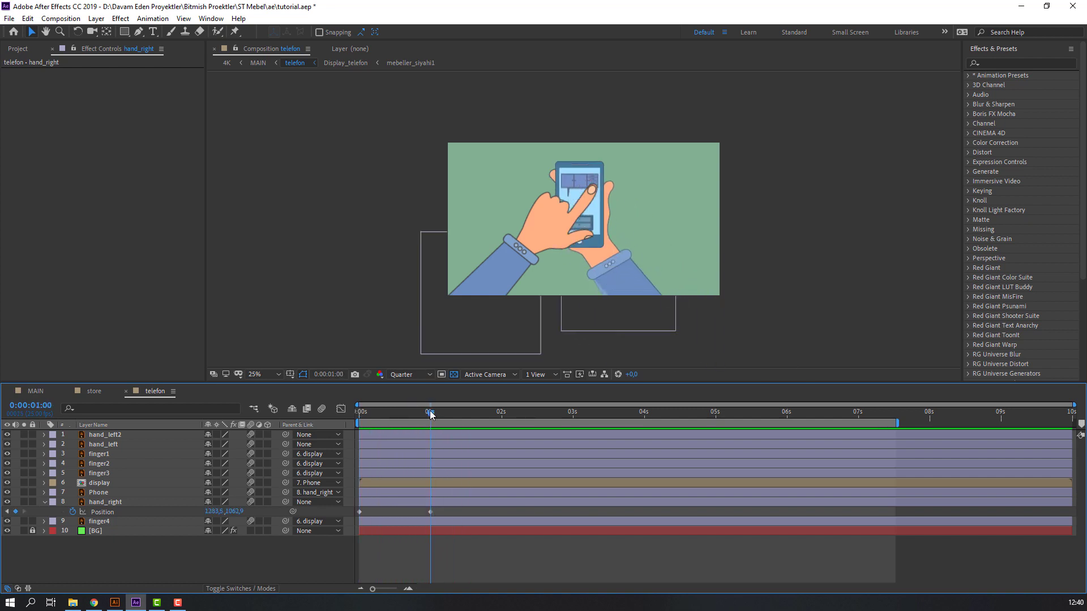
{"action": "left_click", "coordinate": [107, 501]}
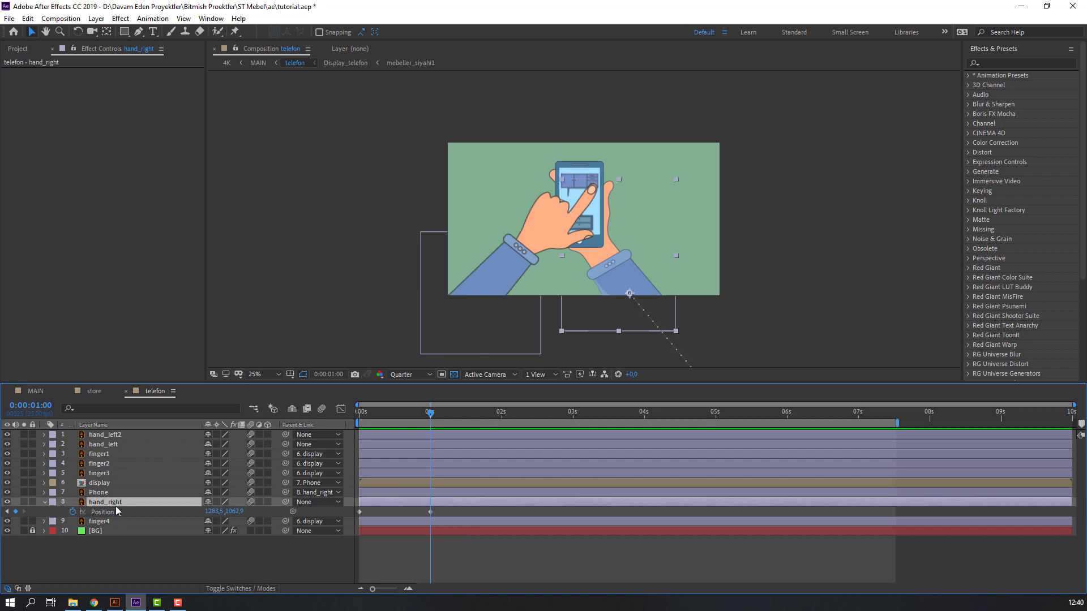
{"action": "key", "text": "shift+r"}
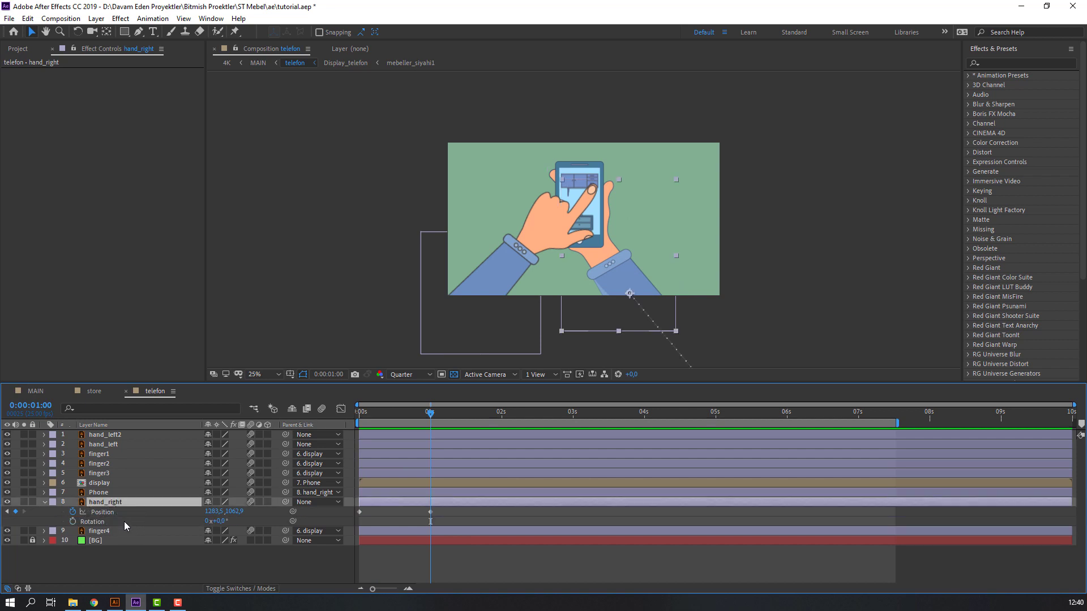
{"action": "left_click", "coordinate": [73, 522]}
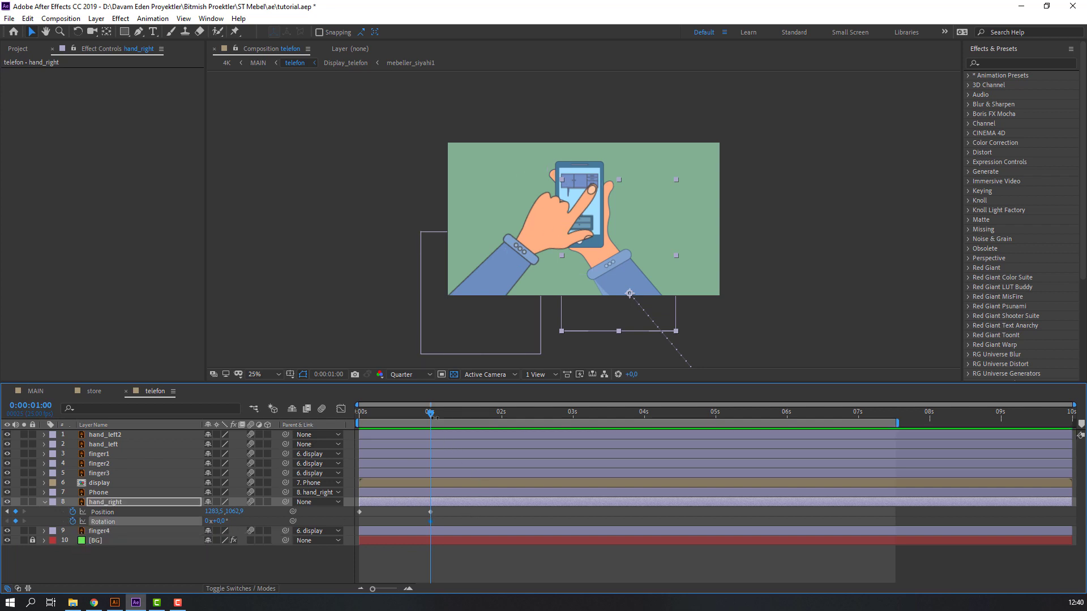
{"action": "left_click_drag", "start_coordinate": [432, 414], "coordinate": [362, 419]}
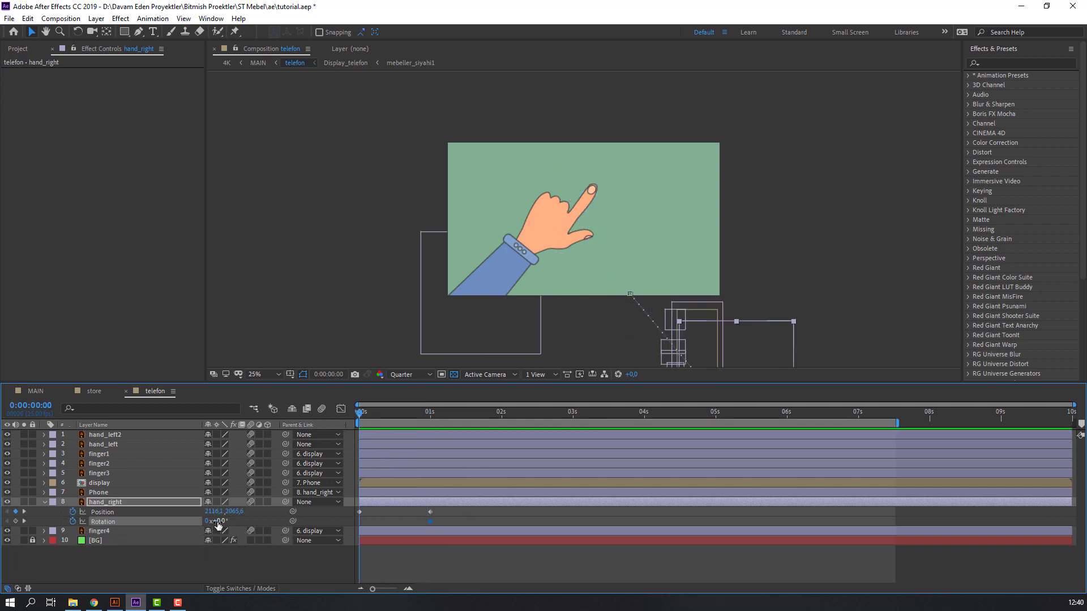
{"action": "left_click_drag", "start_coordinate": [217, 525], "coordinate": [355, 490]}
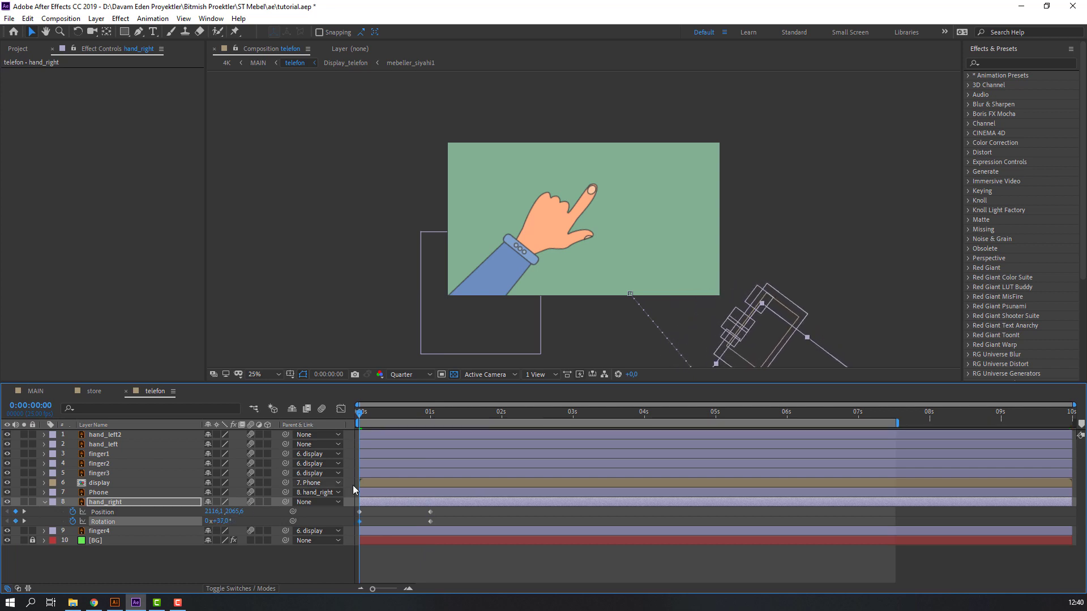
{"action": "left_click_drag", "start_coordinate": [369, 415], "coordinate": [430, 418]}
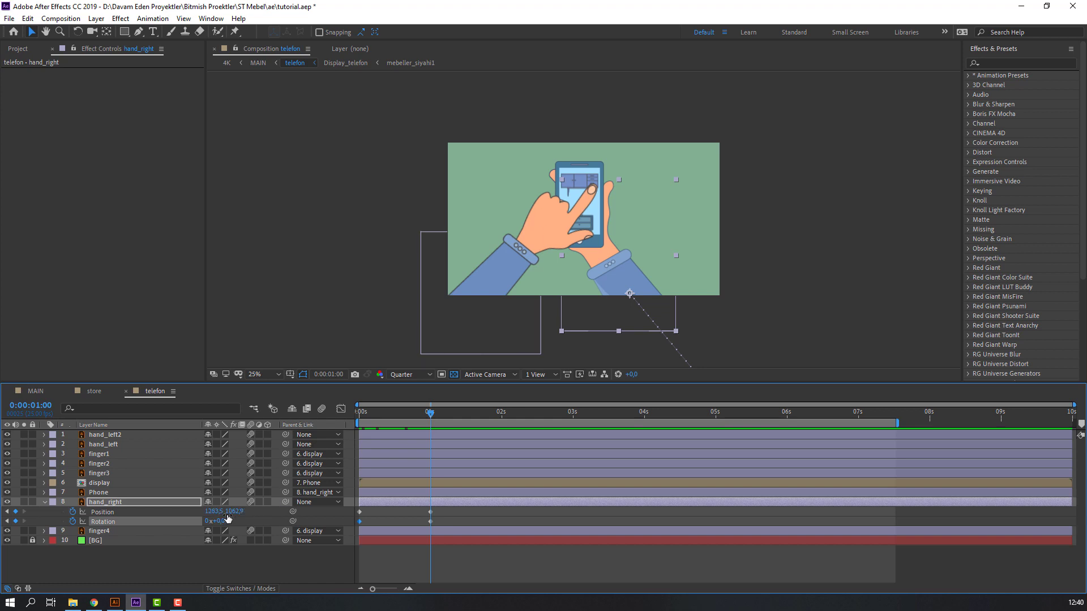
{"action": "left_click_drag", "start_coordinate": [221, 526], "coordinate": [391, 538]}
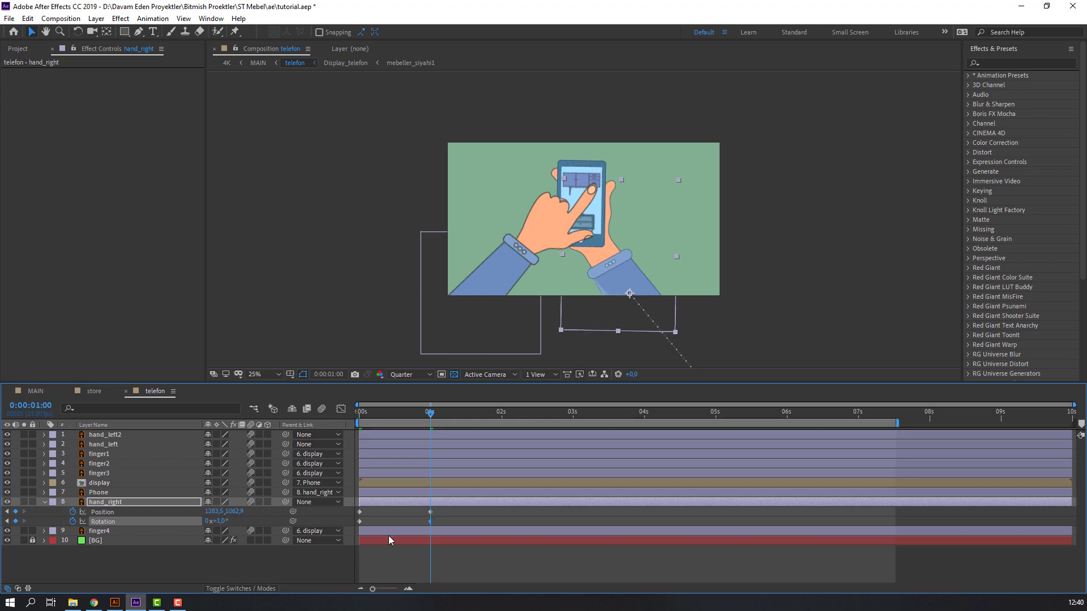
{"action": "left_click", "coordinate": [431, 521]}
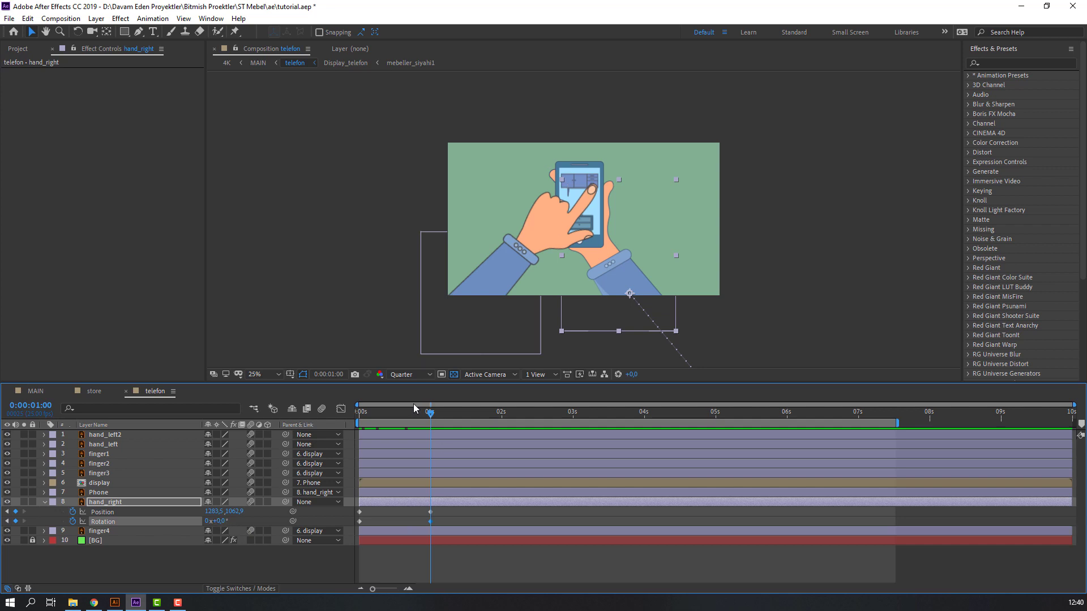
{"action": "left_click_drag", "start_coordinate": [413, 404], "coordinate": [430, 426]}
{"action": "left_click", "coordinate": [228, 526]}
{"action": "left_click", "coordinate": [221, 522]}
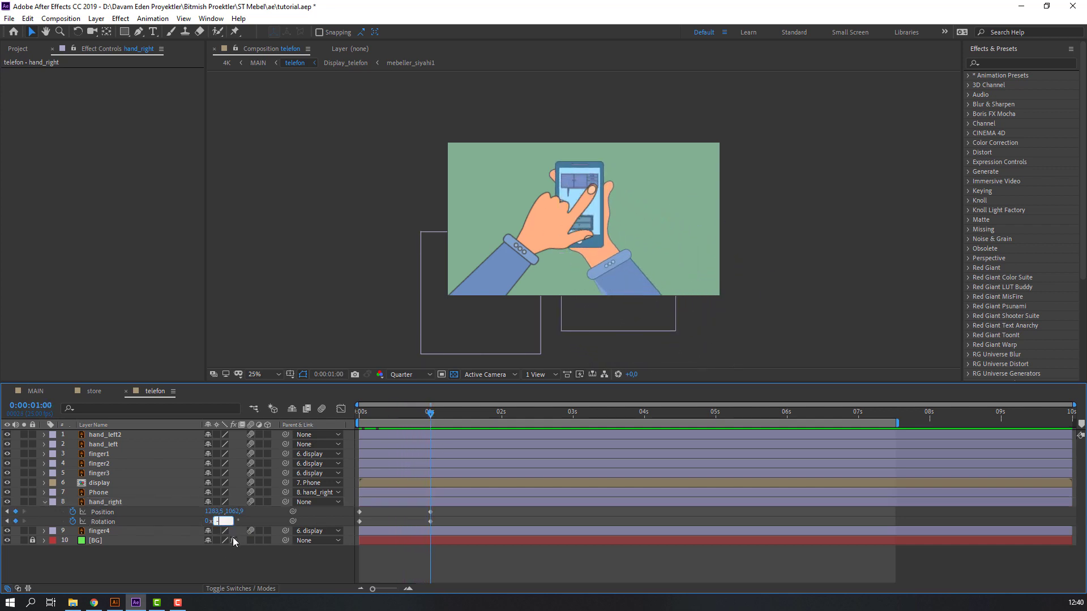
{"action": "key", "text": "Return"}
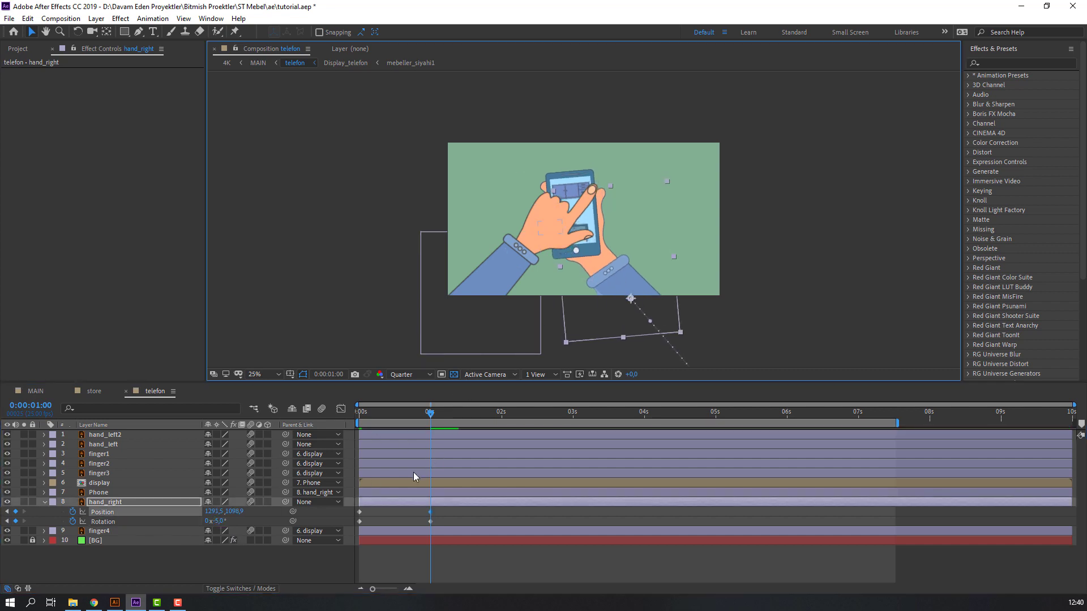
Preview the hand's slide-in, then step a few frames past the 1-second mark.
{"action": "left_click_drag", "start_coordinate": [428, 413], "coordinate": [338, 422]}
{"action": "key", "text": "space"}
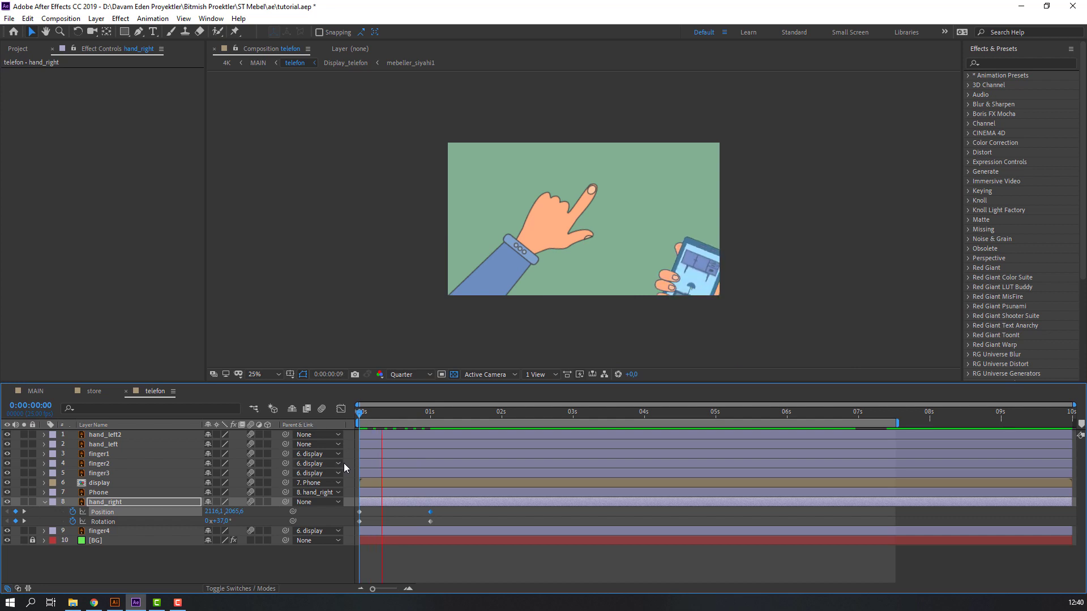
{"action": "key", "text": "space"}
{"action": "left_click", "coordinate": [430, 412]}
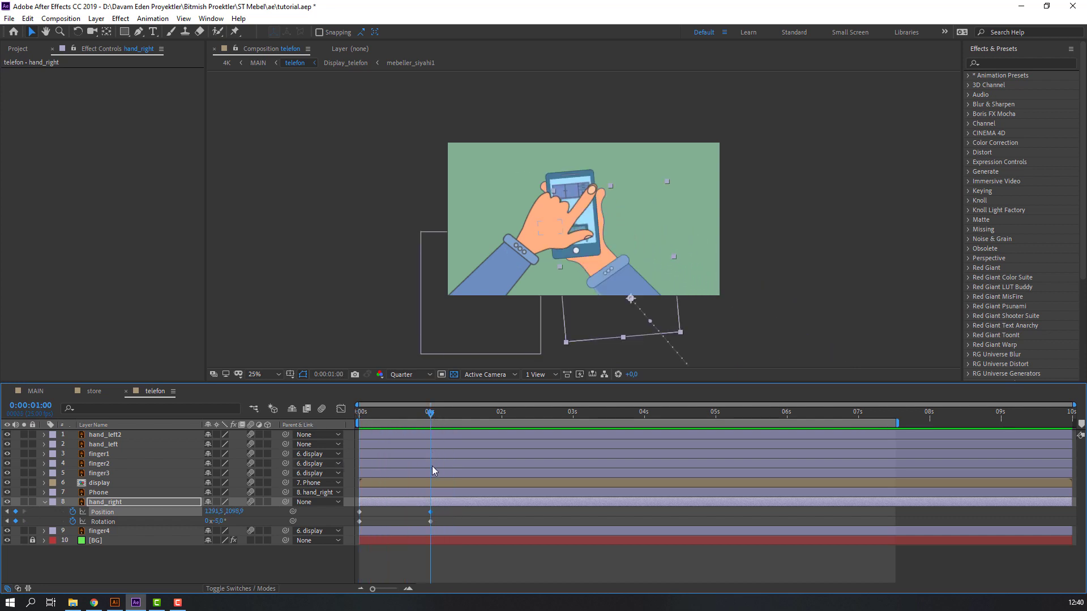
{"action": "key", "text": "Page_Down"}
{"action": "key", "text": "Page_Down"}
{"action": "key", "text": "Page_Down"}
{"action": "key", "text": "Page_Down"}
{"action": "key", "text": "Page_Down"}
{"action": "key", "text": "Page_Down"}
Add hand_right Rotation keyframes of 2° at 0:00:01:06 and 0° at 0:00:01:10, then preview.
{"action": "left_click", "coordinate": [217, 521]}
{"action": "type", "text": "2"}
{"action": "key", "text": "Return"}
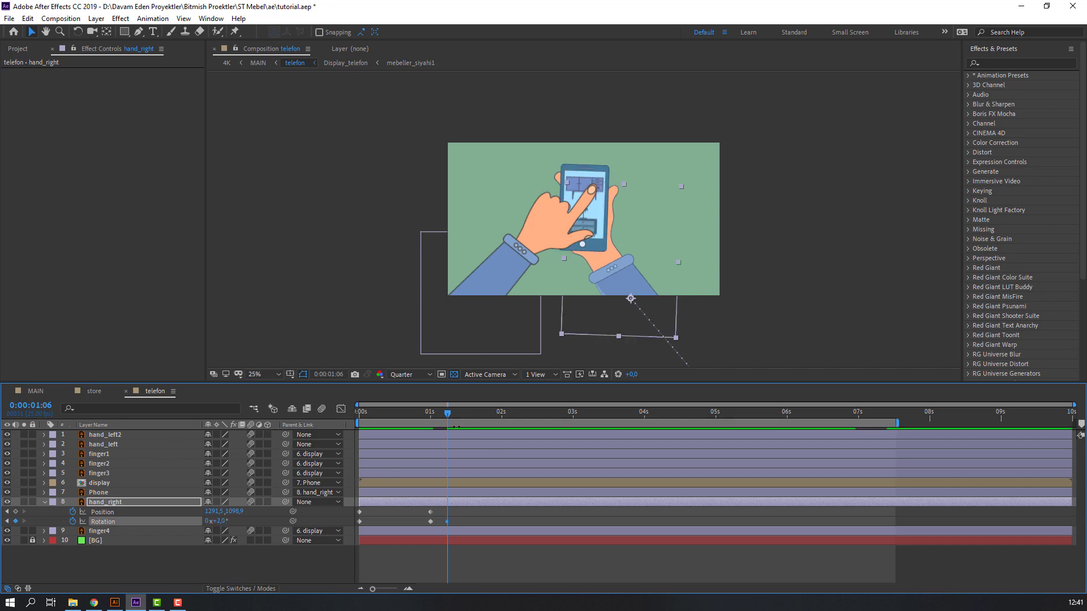
{"action": "key", "text": "space"}
{"action": "left_click", "coordinate": [226, 524]}
{"action": "type", "text": "0"}
{"action": "key", "text": "Return"}
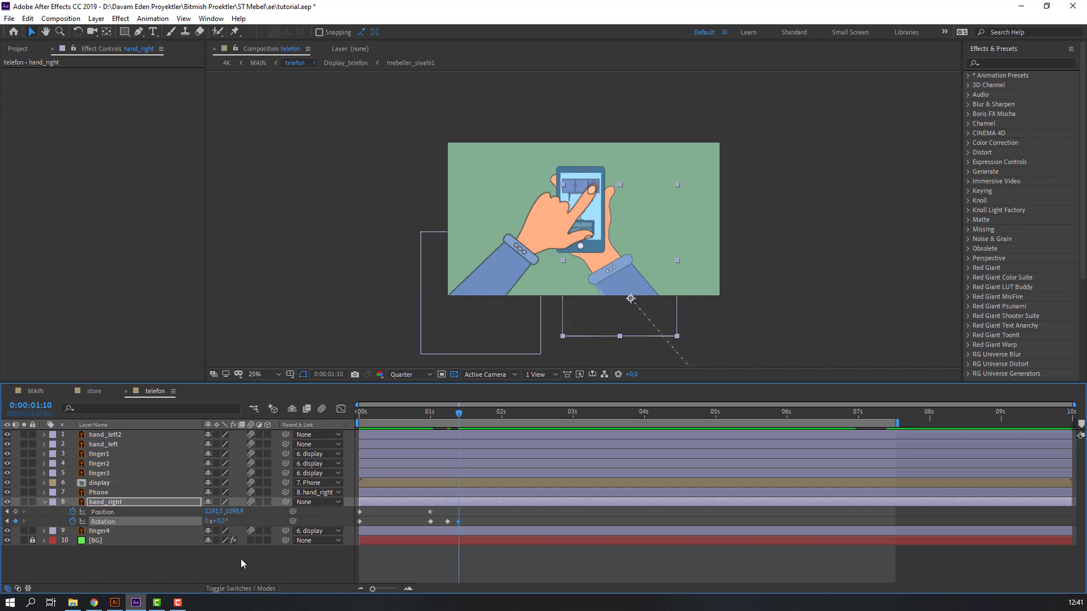
{"action": "left_click", "coordinate": [240, 559]}
{"action": "key", "text": "space"}
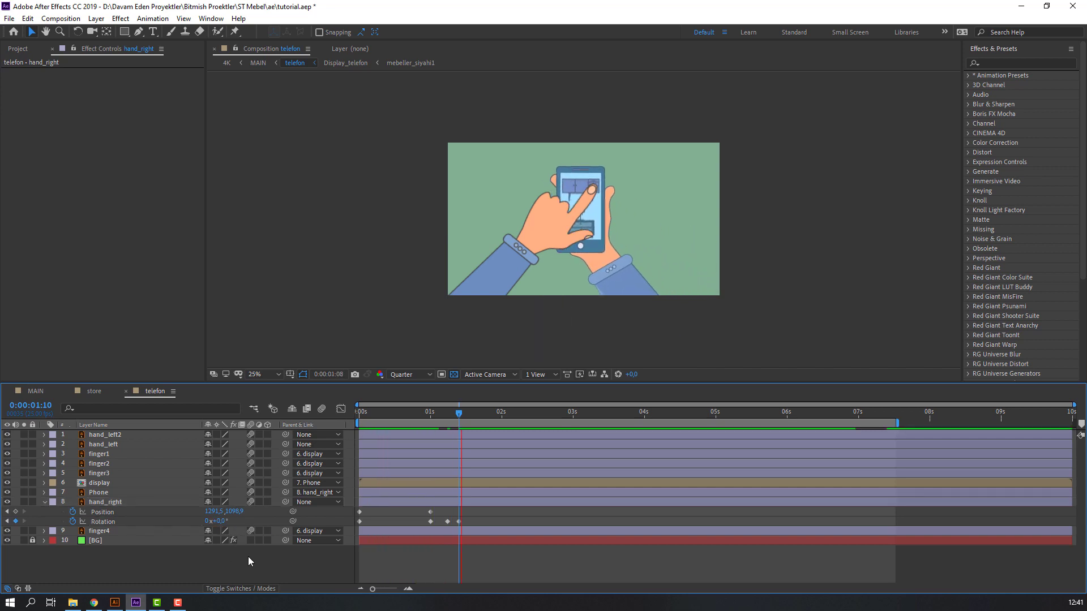
{"action": "left_click", "coordinate": [473, 518]}
Apply Easy Ease to all of hand_right's Position and Rotation keyframes.
{"action": "left_click_drag", "start_coordinate": [506, 512], "coordinate": [358, 522]}
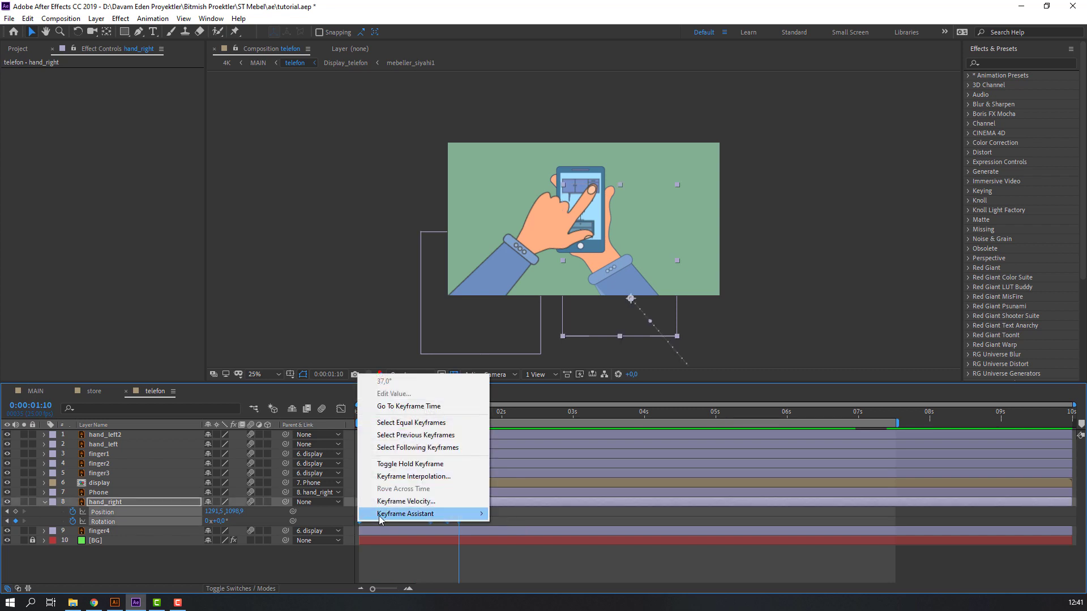
{"action": "mouse_move", "coordinate": [430, 514]}
{"action": "left_click", "coordinate": [516, 439]}
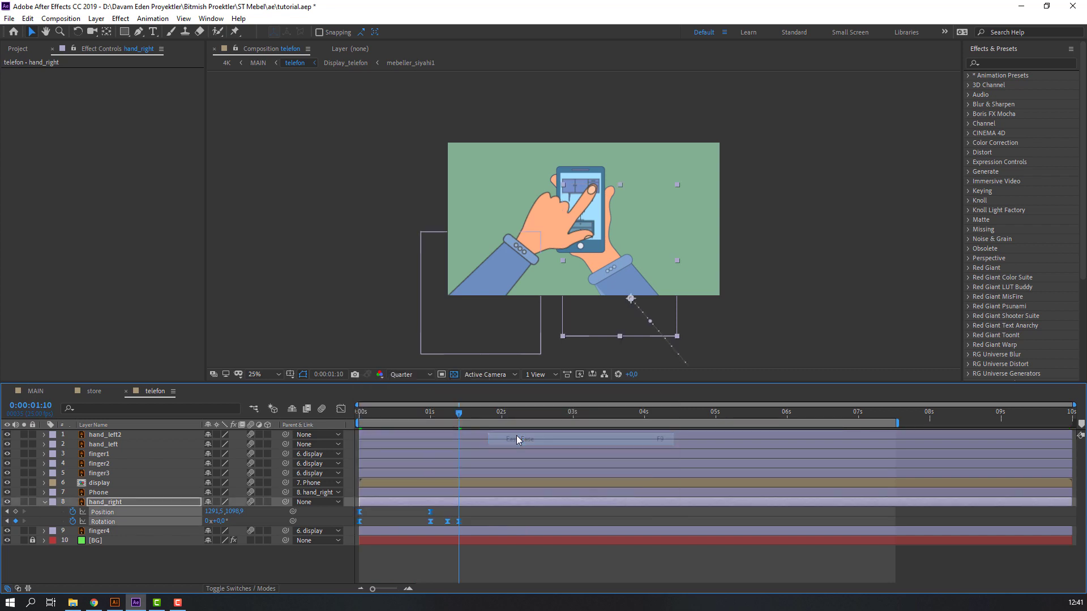
{"action": "left_click", "coordinate": [477, 520]}
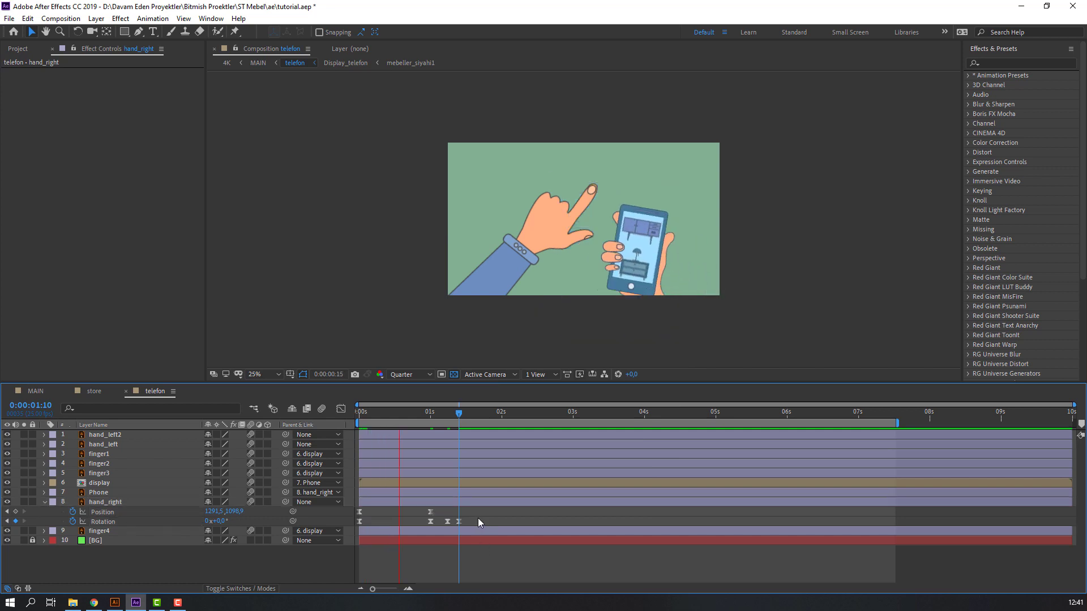
{"action": "key", "text": "space"}
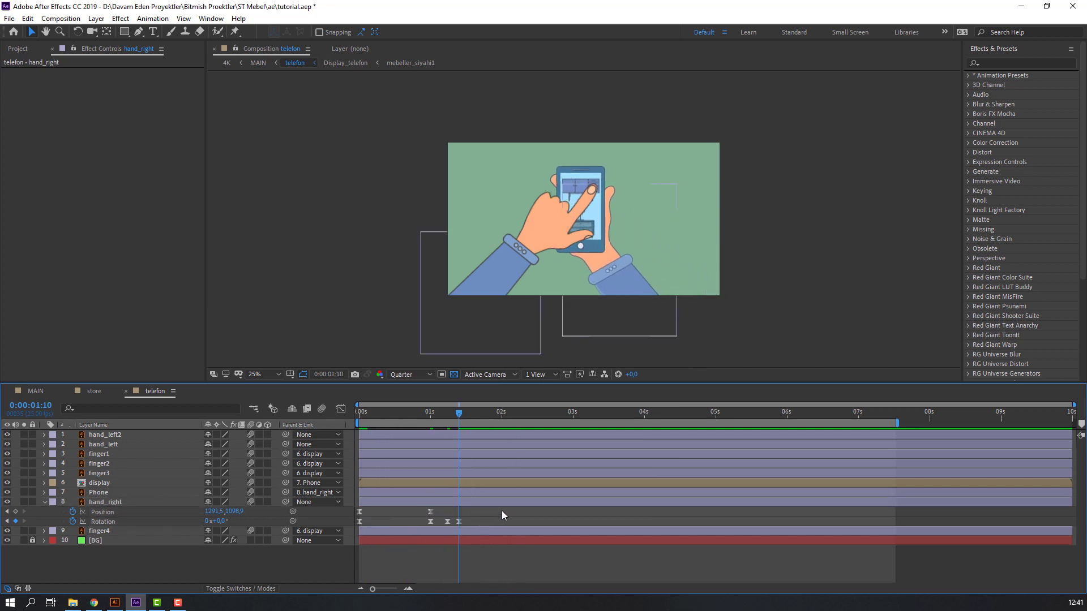
Stretch hand_right's Position speed handles in the Graph Editor for a sharp mid-move peak, then collapse the layer.
{"action": "left_click_drag", "start_coordinate": [507, 511], "coordinate": [351, 531]}
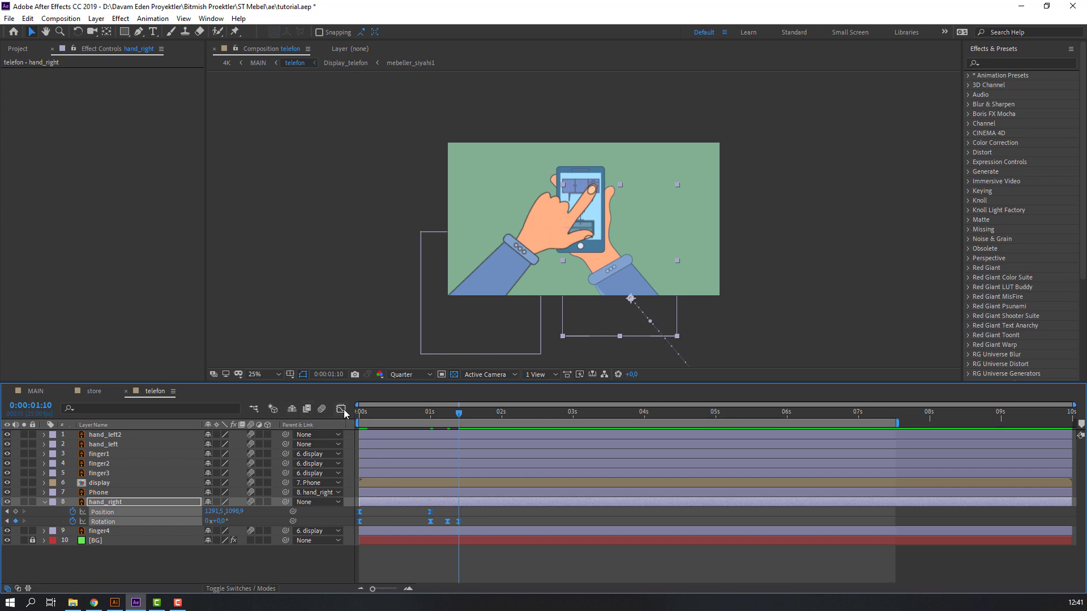
{"action": "left_click", "coordinate": [342, 410]}
{"action": "left_click", "coordinate": [386, 554]}
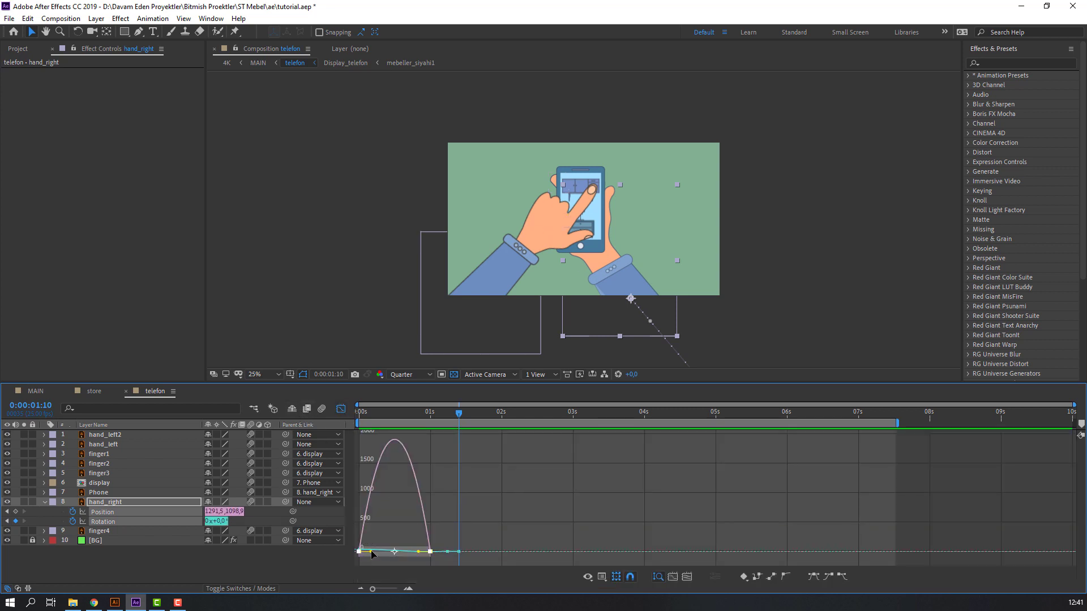
{"action": "left_click_drag", "start_coordinate": [372, 554], "coordinate": [416, 560]}
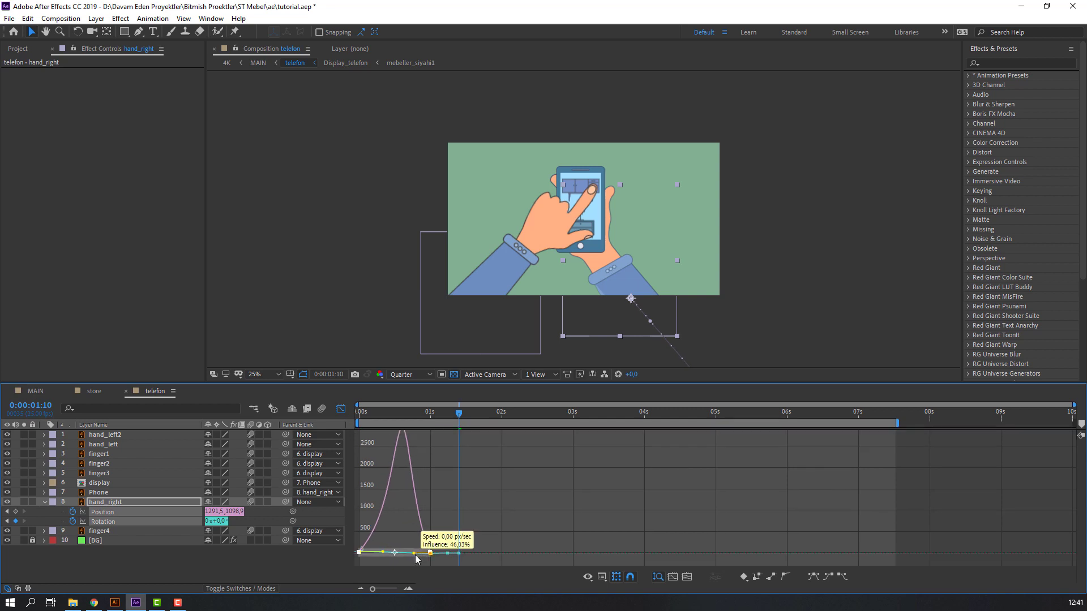
{"action": "key", "text": "space"}
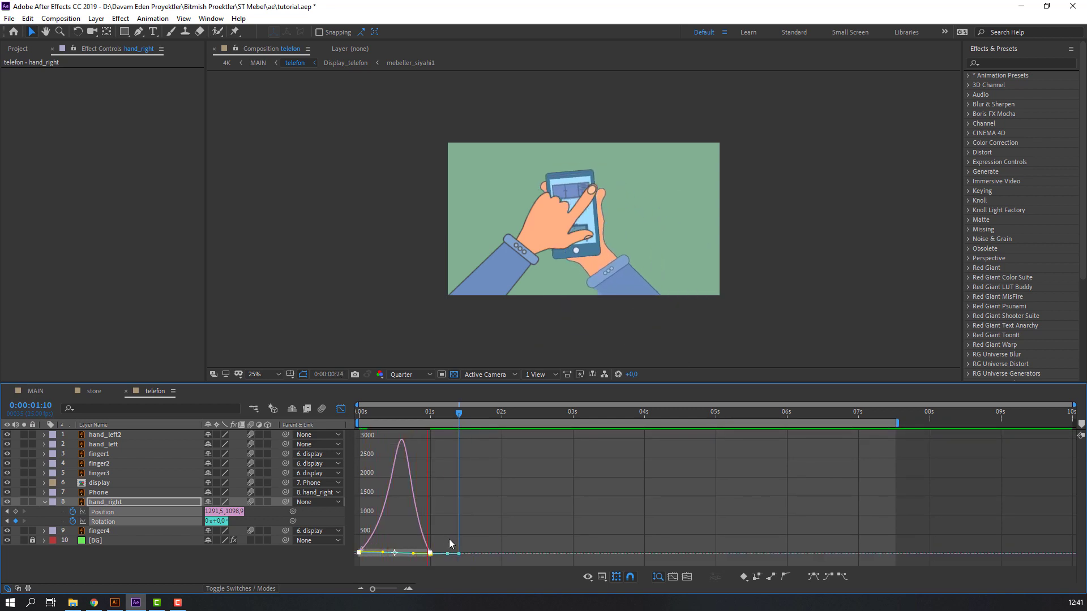
{"action": "key", "text": "space"}
{"action": "left_click", "coordinate": [342, 409]}
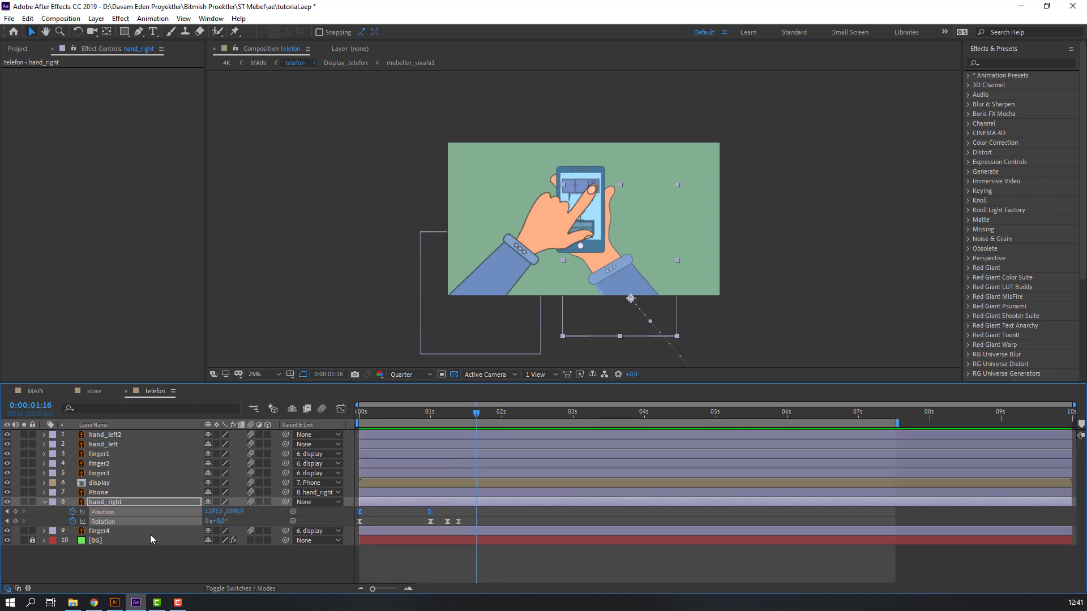
{"action": "left_click", "coordinate": [44, 503]}
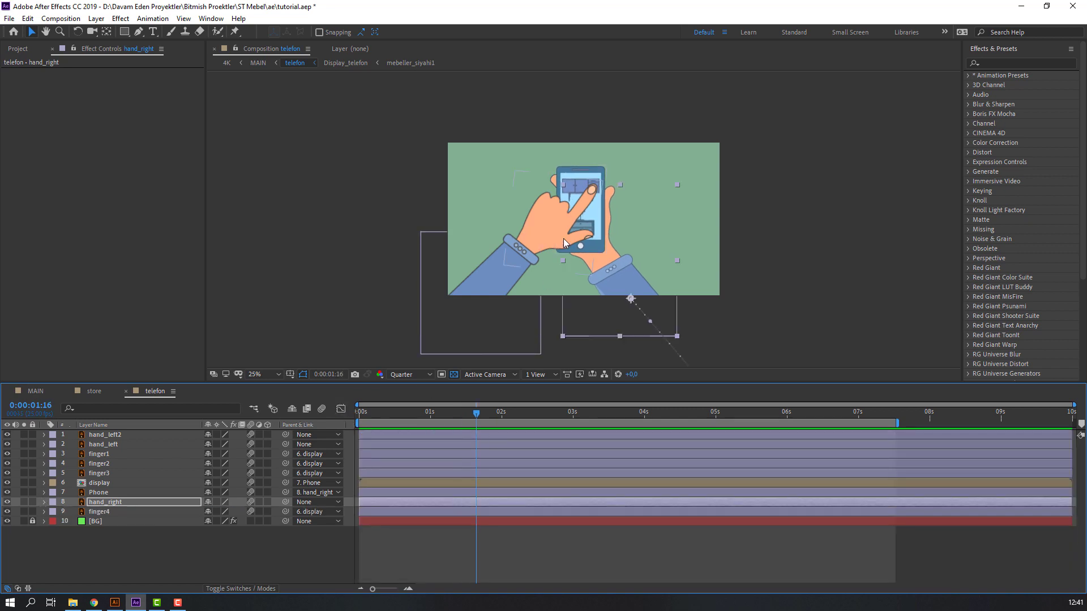
Set Position and Rotation keyframes on hand_left2 at 0:00:01:16.
{"action": "left_click", "coordinate": [494, 276]}
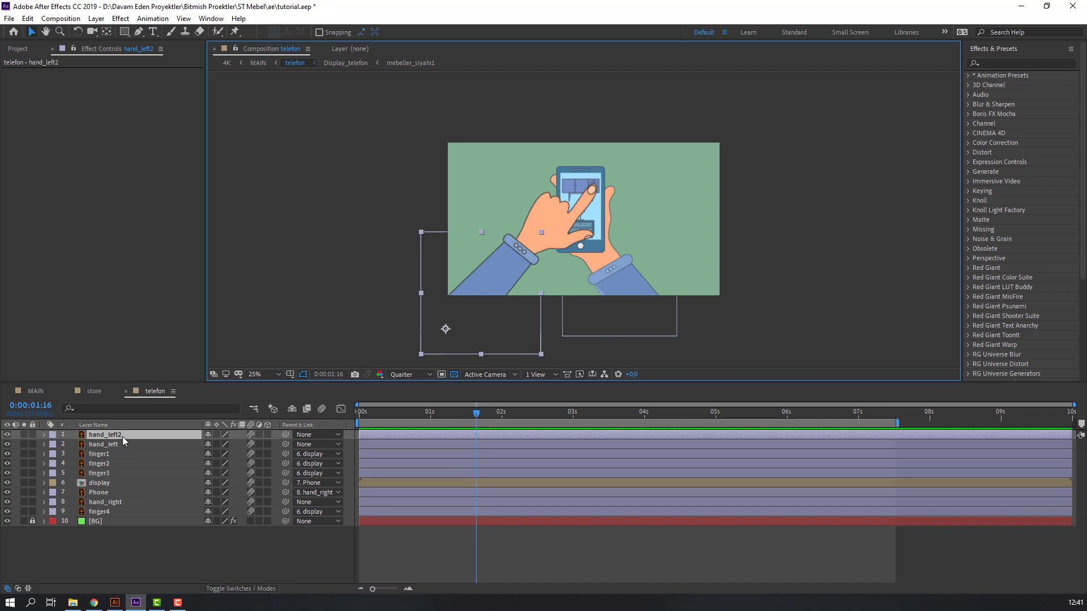
{"action": "key", "text": "p"}
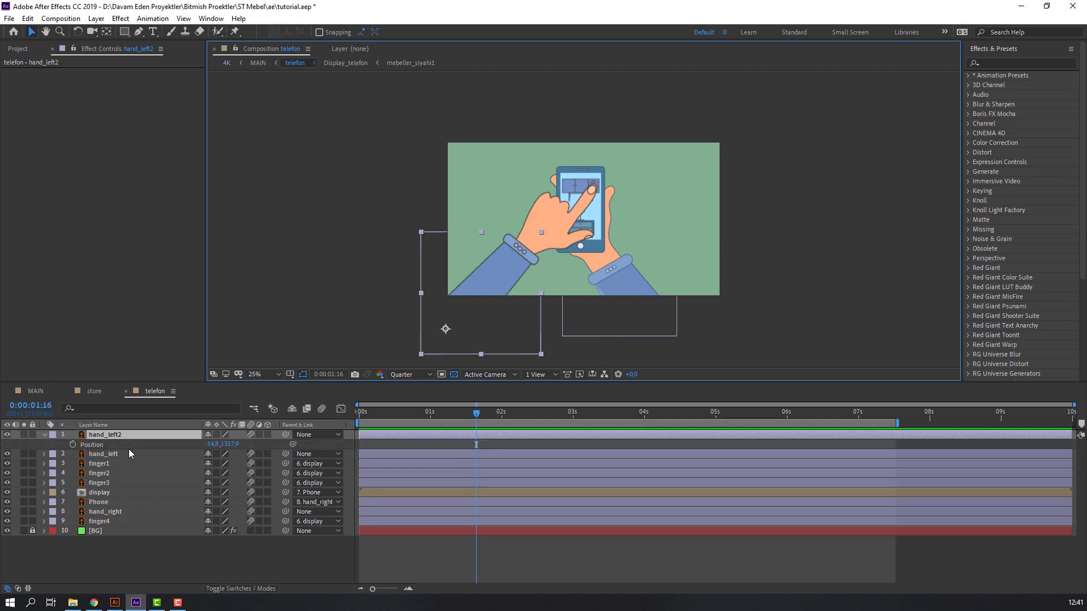
{"action": "key", "text": "shift+r"}
{"action": "left_click", "coordinate": [73, 444]}
{"action": "left_click", "coordinate": [72, 454]}
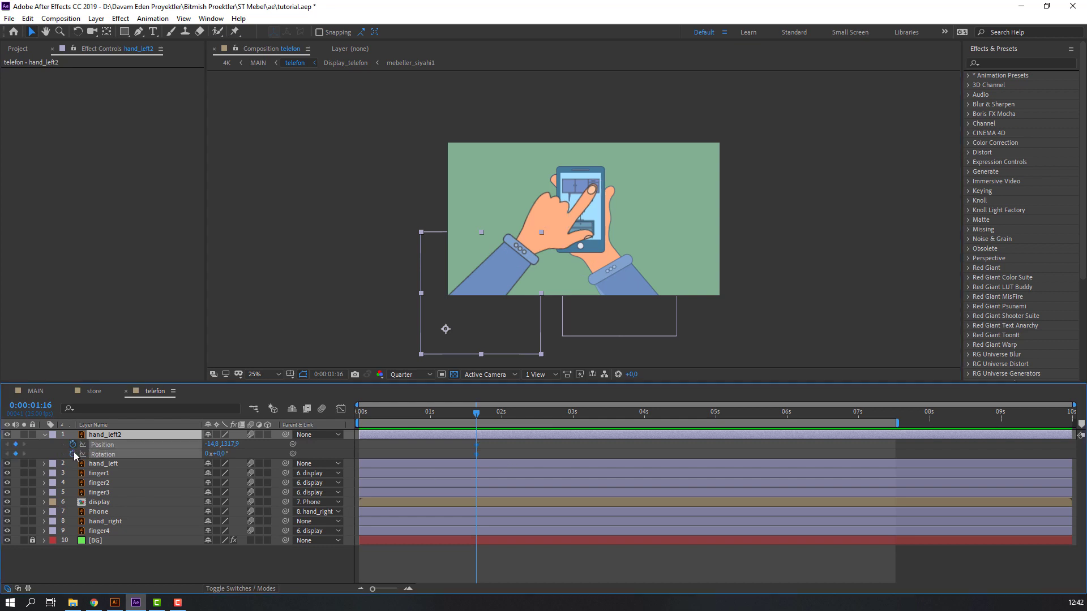
{"action": "key", "text": "Return"}
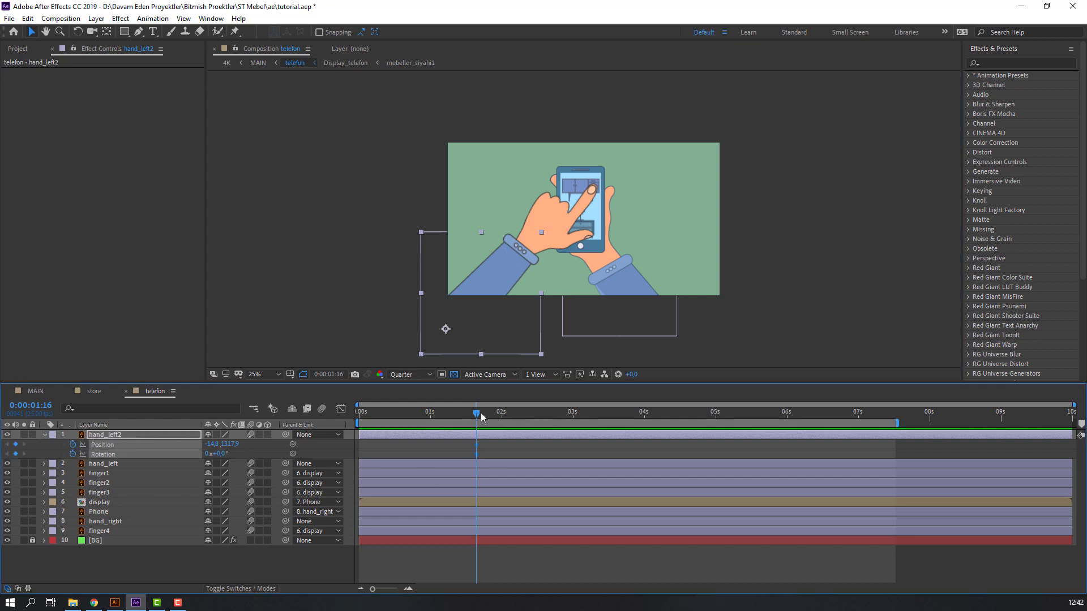
At 0:00:00:13, rotate hand_left2 to -51° and push it down-left, then preview the swing.
{"action": "left_click_drag", "start_coordinate": [481, 412], "coordinate": [397, 417]}
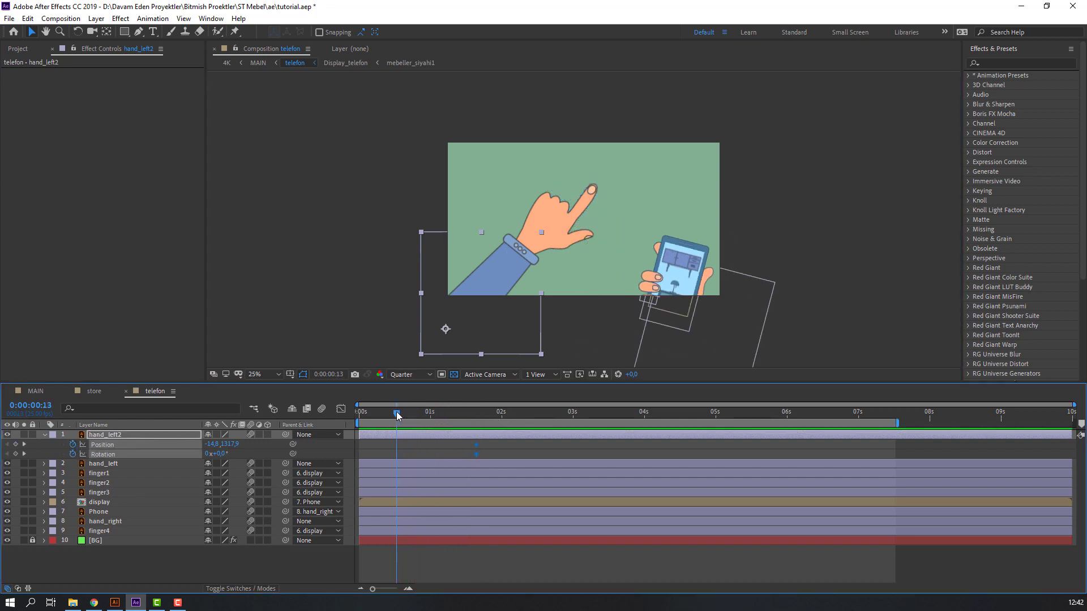
{"action": "left_click", "coordinate": [350, 399]}
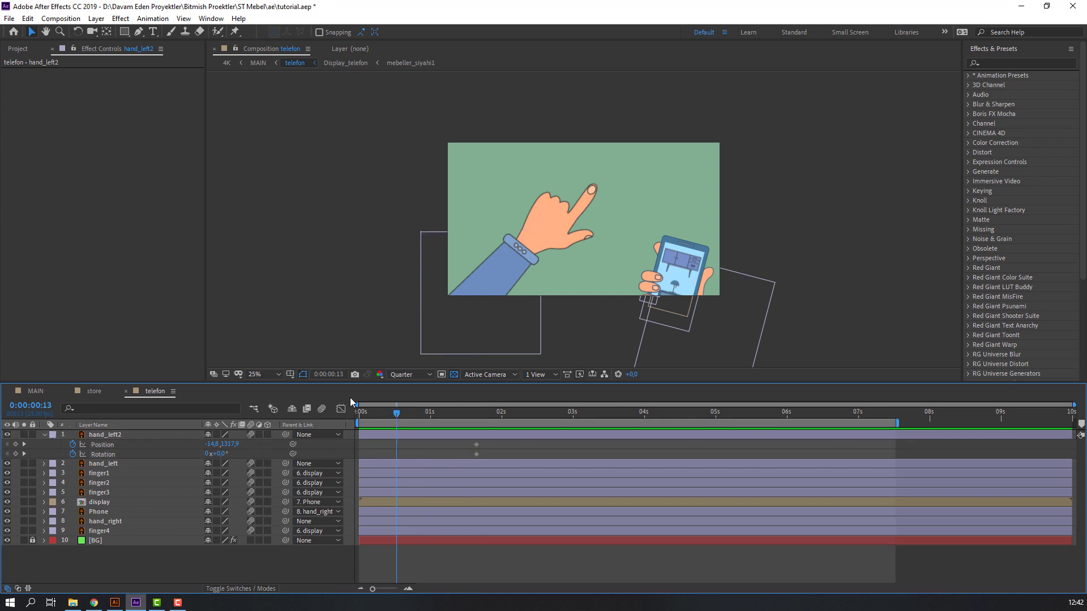
{"action": "left_click", "coordinate": [484, 282]}
{"action": "left_click_drag", "start_coordinate": [220, 453], "coordinate": [194, 454]}
{"action": "left_click_drag", "start_coordinate": [451, 242], "coordinate": [429, 301]}
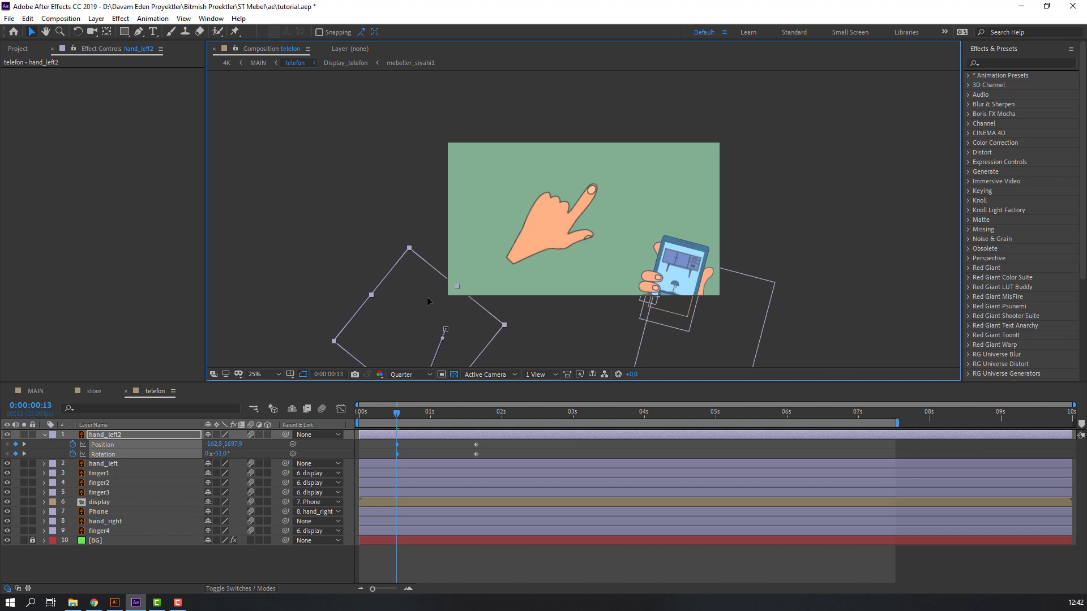
{"action": "key", "text": "space"}
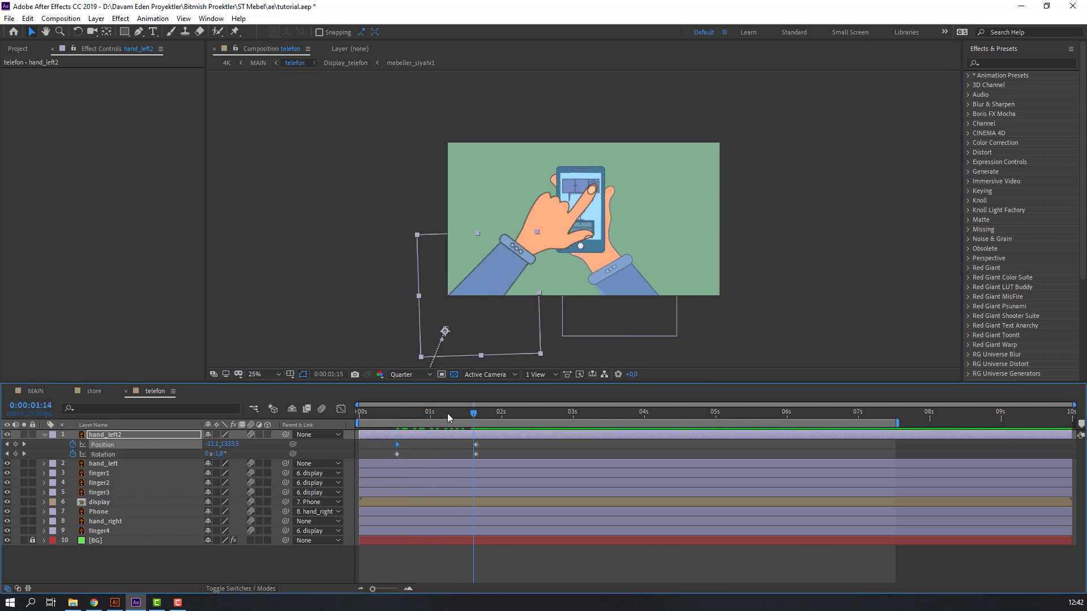
{"action": "left_click_drag", "start_coordinate": [447, 413], "coordinate": [470, 419]}
Parent hand_left to hand_left2 and preview both hands moving together.
{"action": "left_click", "coordinate": [119, 465]}
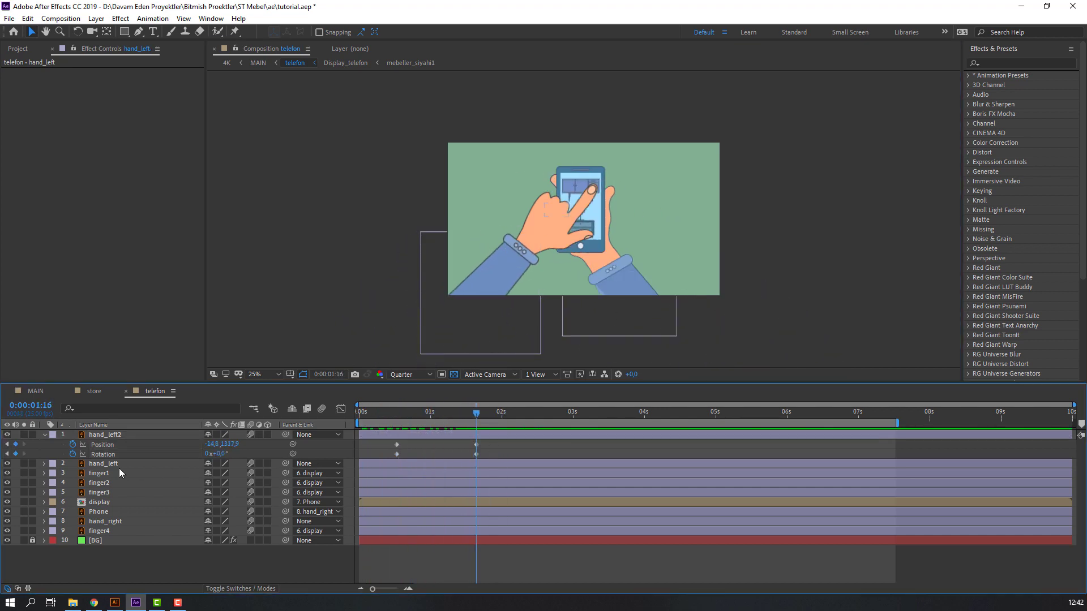
{"action": "left_click", "coordinate": [100, 468]}
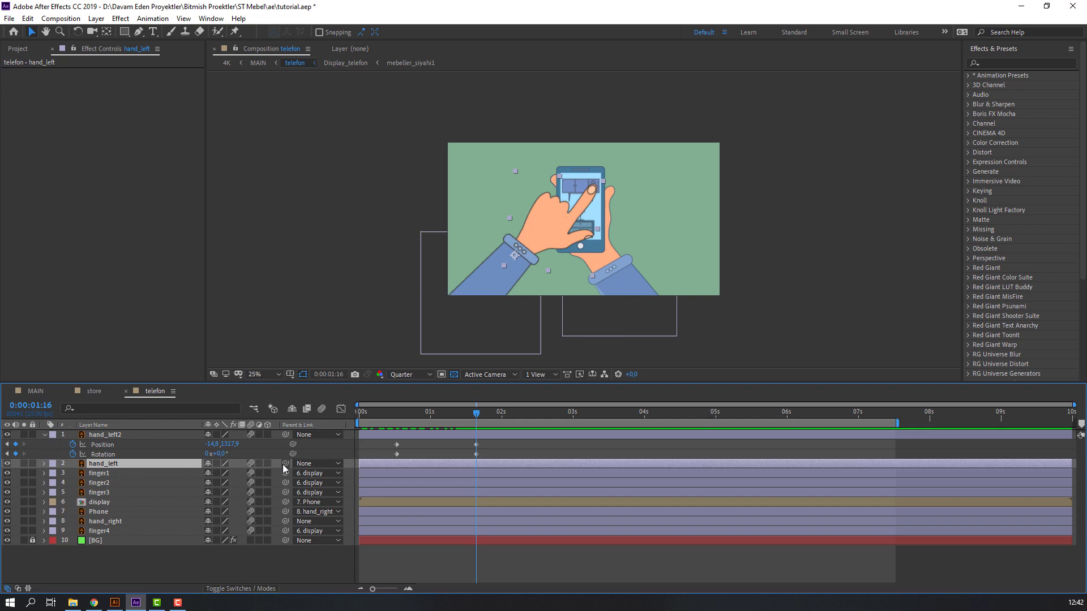
{"action": "left_click_drag", "start_coordinate": [285, 464], "coordinate": [112, 440]}
{"action": "left_click", "coordinate": [519, 447]}
{"action": "key", "text": "space"}
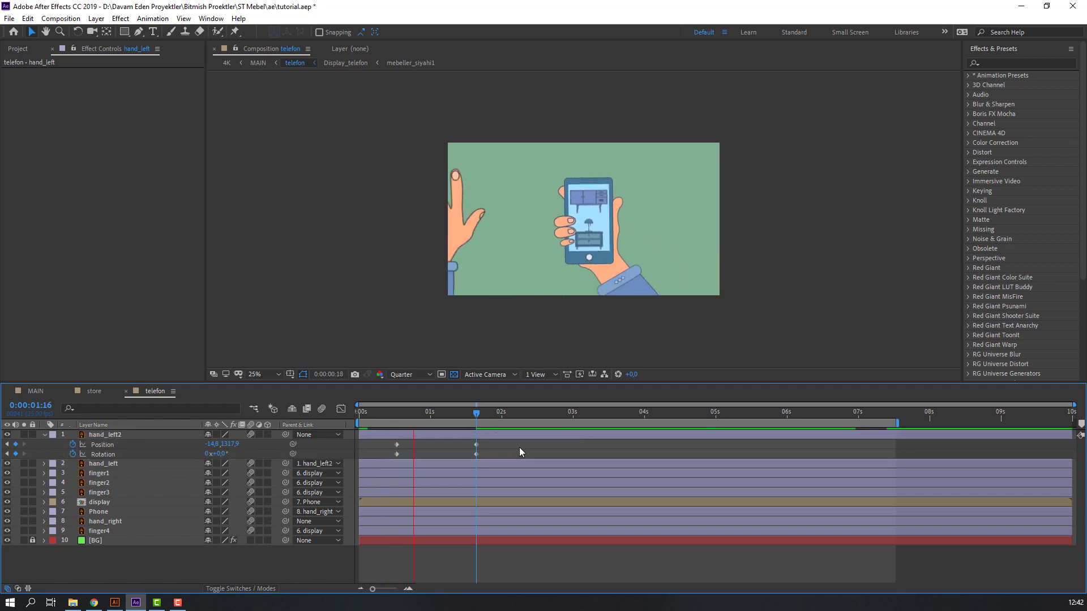
{"action": "left_click", "coordinate": [514, 437]}
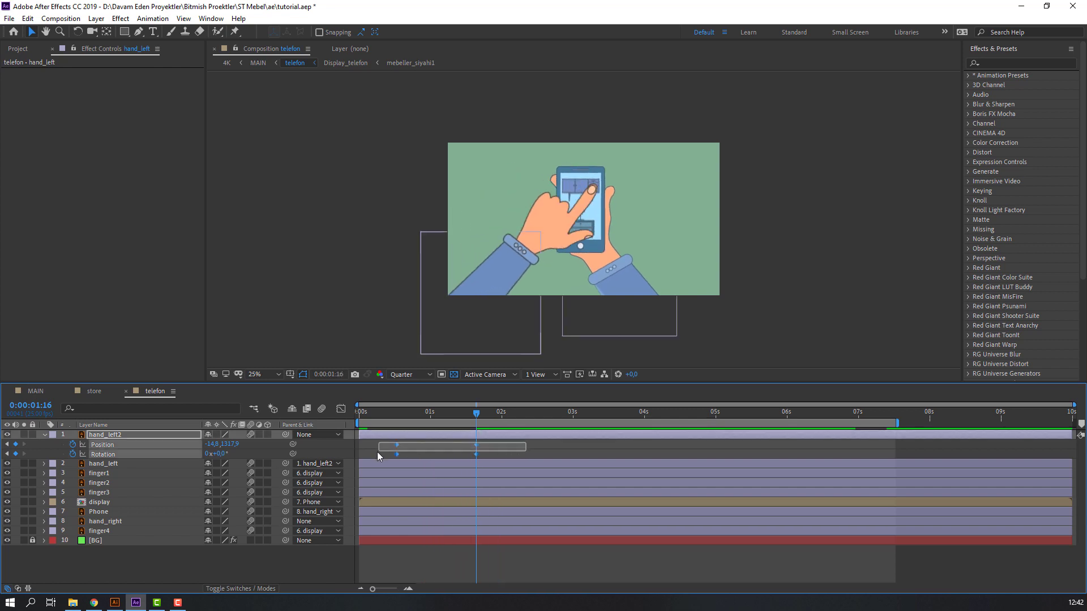
Apply Easy Ease to hand_left2's keyframes and preview the smoothed swing.
{"action": "right_click", "coordinate": [397, 456]}
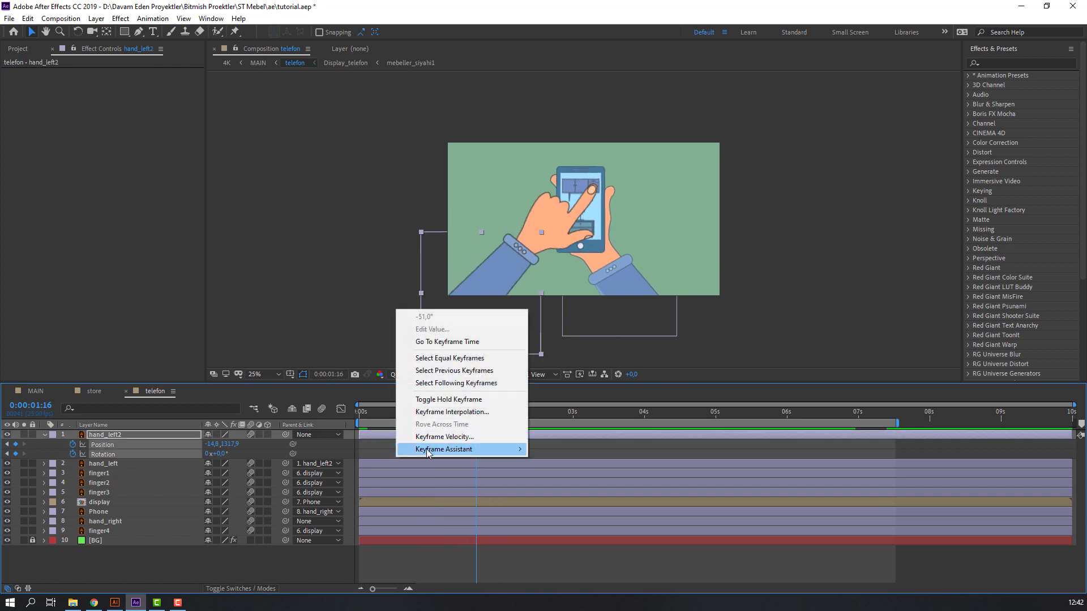
{"action": "mouse_move", "coordinate": [448, 450]}
{"action": "left_click", "coordinate": [553, 488]}
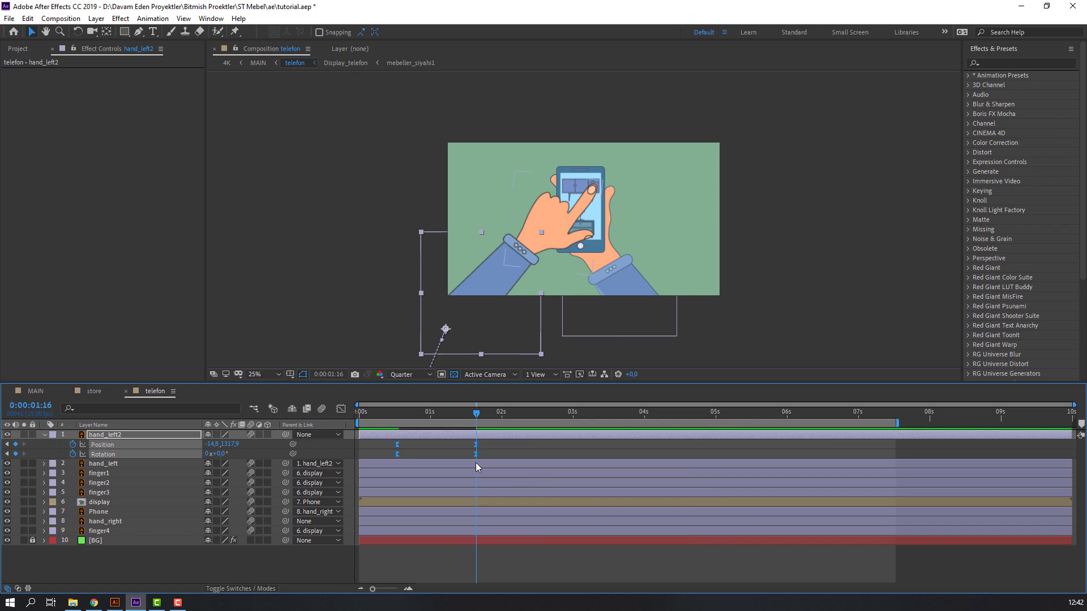
{"action": "key", "text": "space"}
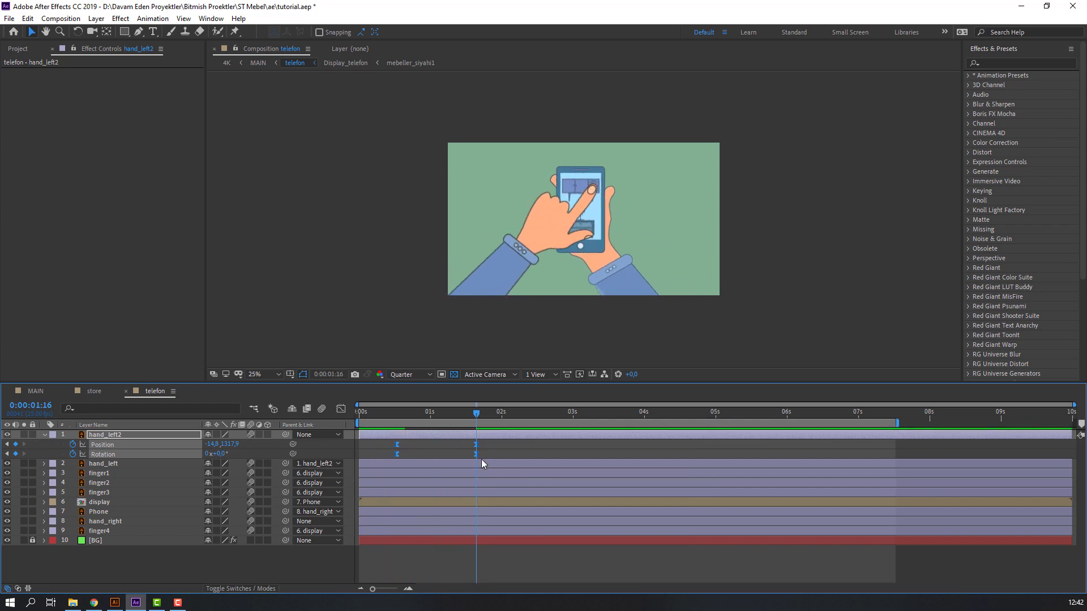
{"action": "key", "text": "space"}
{"action": "left_click_drag", "start_coordinate": [497, 447], "coordinate": [391, 451]}
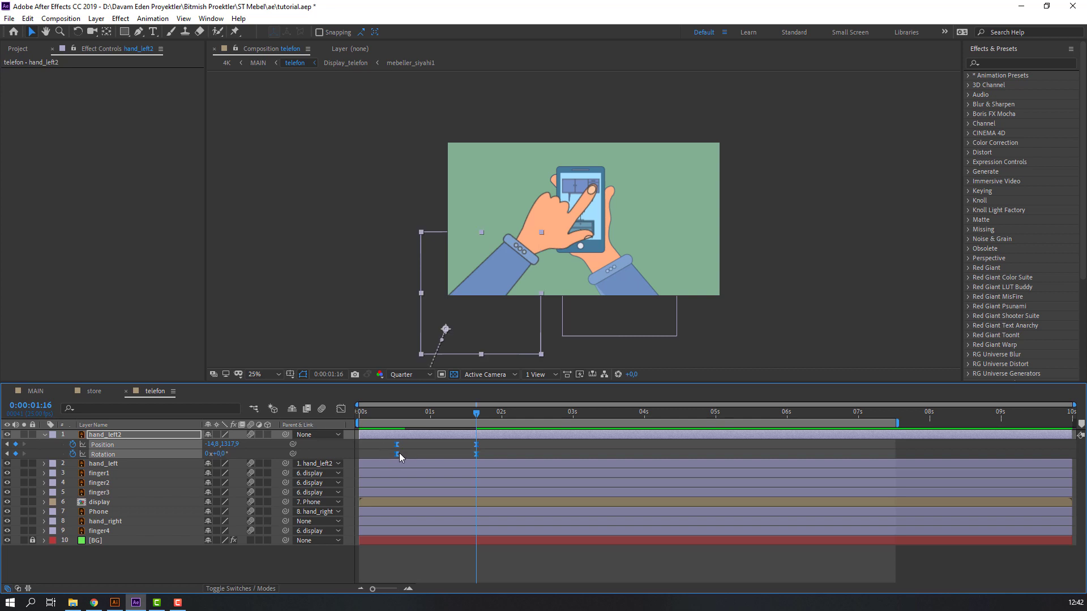
Raise hand_left2's Position speed peak in the Graph Editor for a snappier swing, then select hand_left.
{"action": "left_click", "coordinate": [341, 411]}
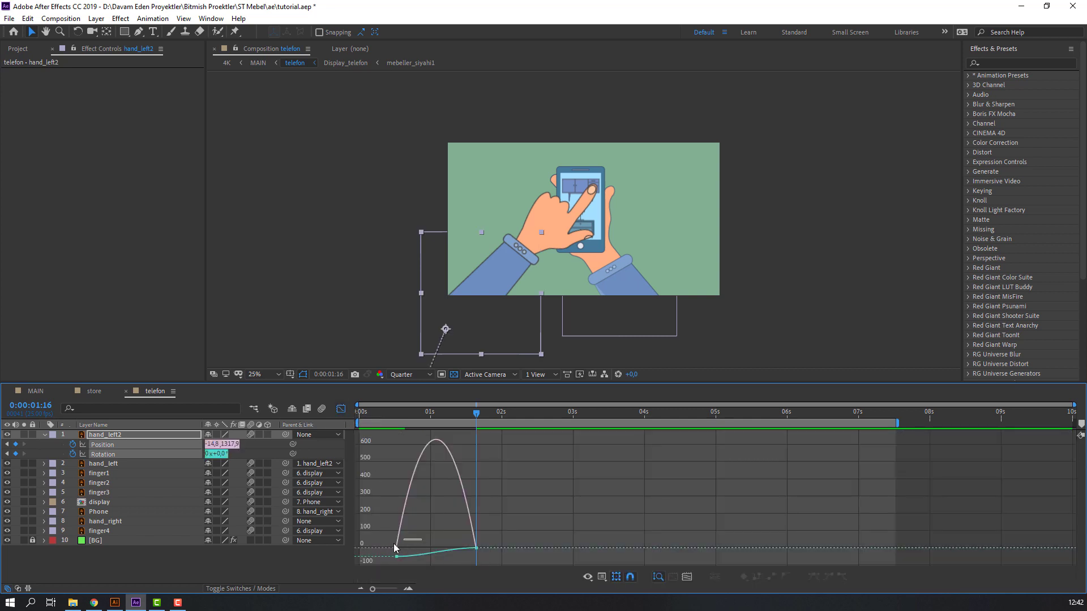
{"action": "left_click", "coordinate": [459, 550]}
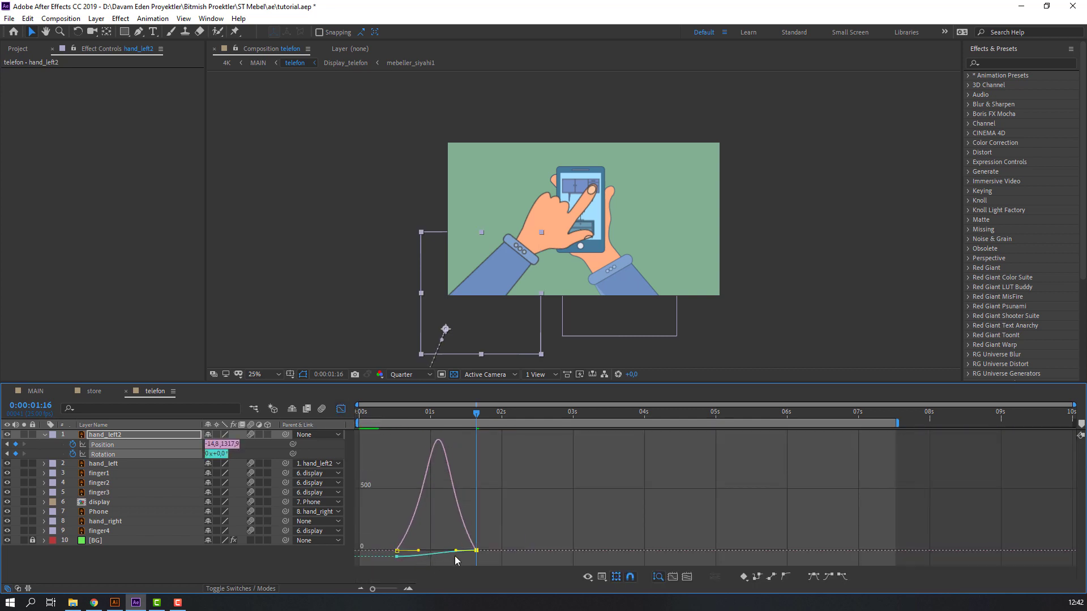
{"action": "key", "text": "space"}
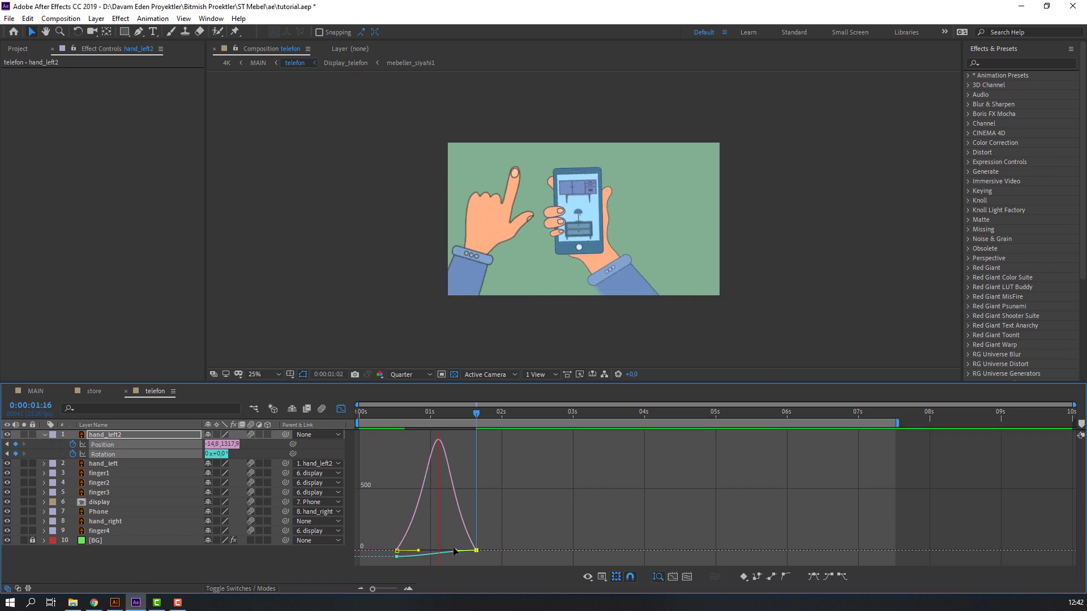
{"action": "key", "text": "space"}
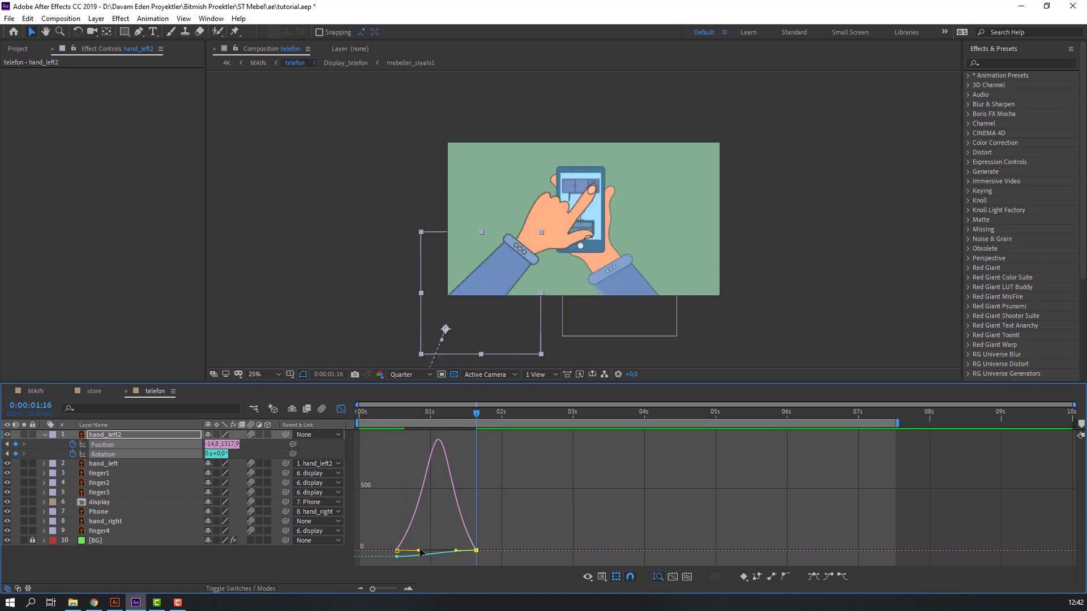
{"action": "left_click_drag", "start_coordinate": [419, 550], "coordinate": [423, 551]}
{"action": "key", "text": "space"}
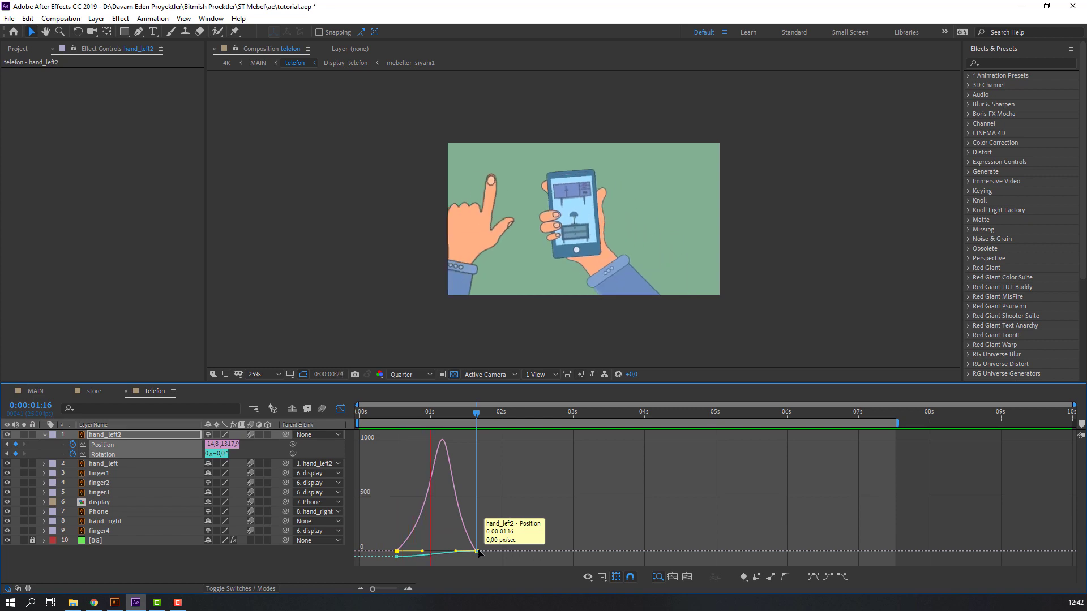
{"action": "key", "text": "space"}
{"action": "left_click", "coordinate": [341, 409]}
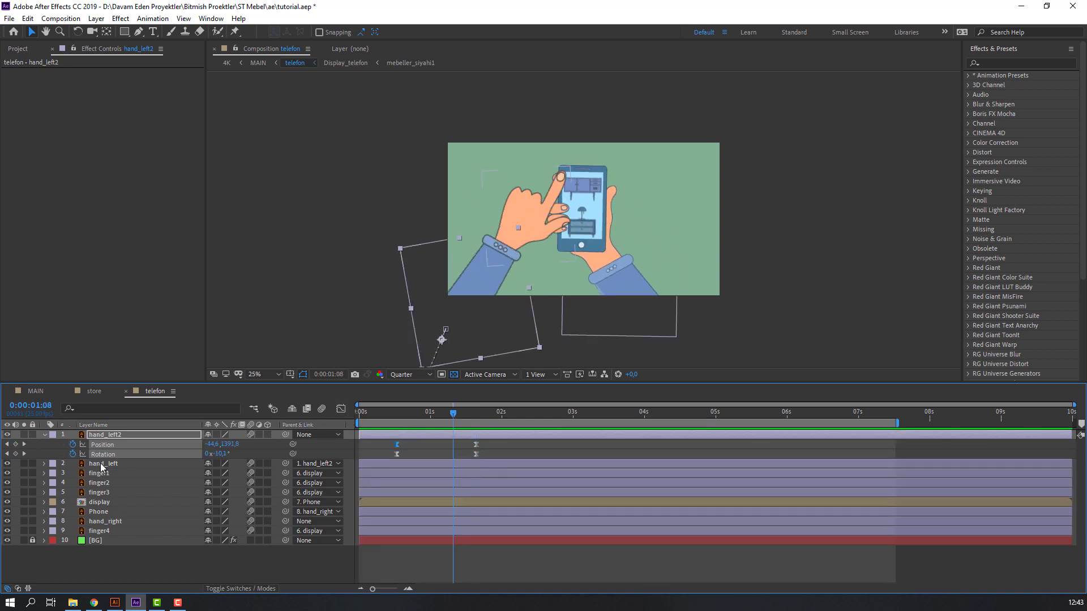
{"action": "left_click", "coordinate": [102, 467]}
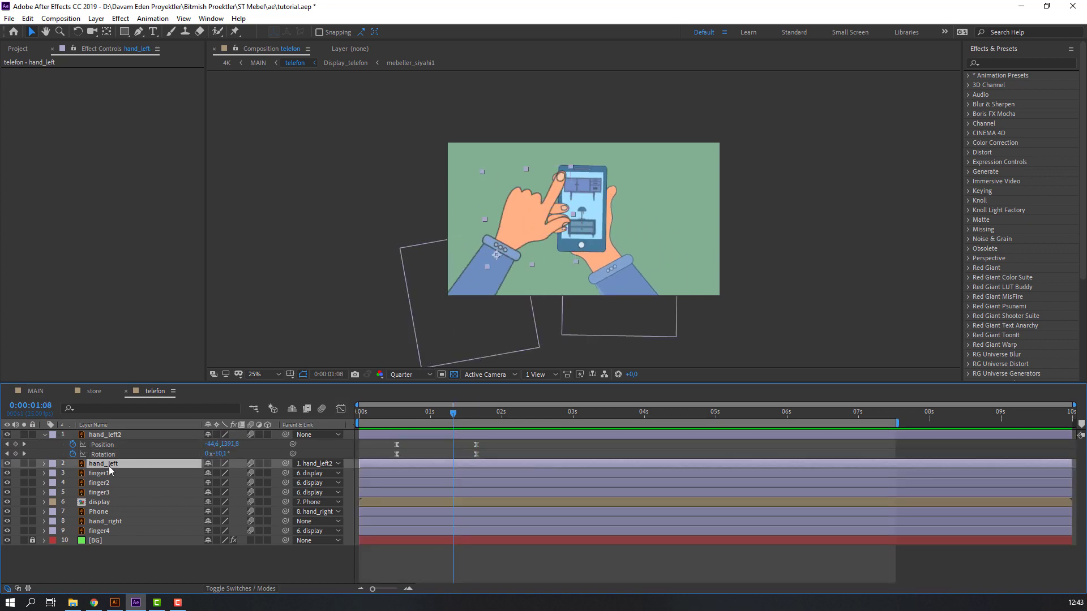
Key hand_left's Rotation at 1:08 and tilt the hand about 13° toward the phone at 1:16.
{"action": "key", "text": "r"}
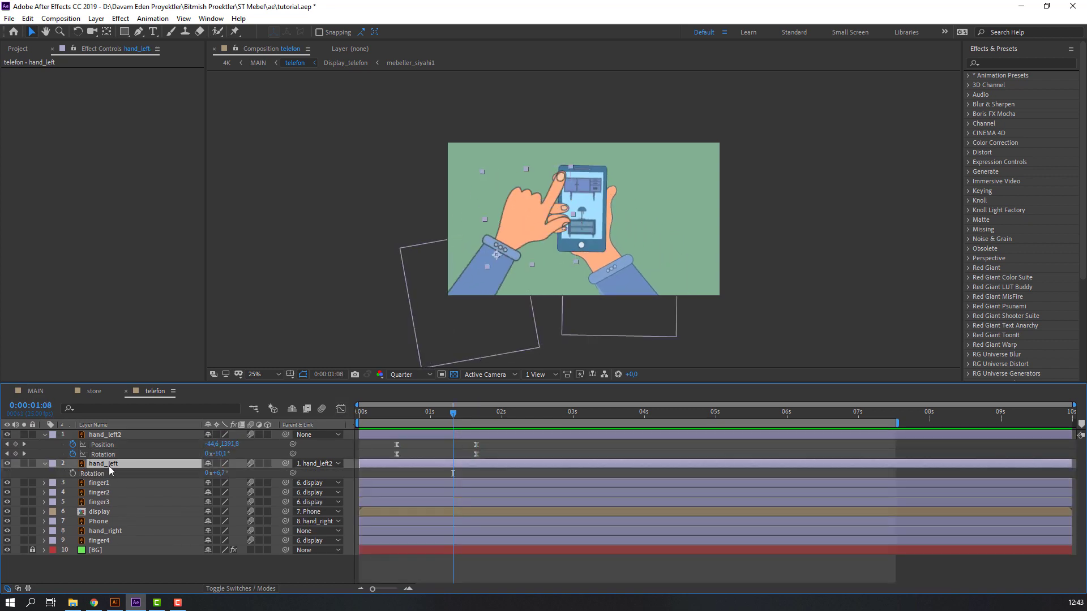
{"action": "left_click", "coordinate": [72, 473]}
{"action": "left_click_drag", "start_coordinate": [450, 475], "coordinate": [438, 473]}
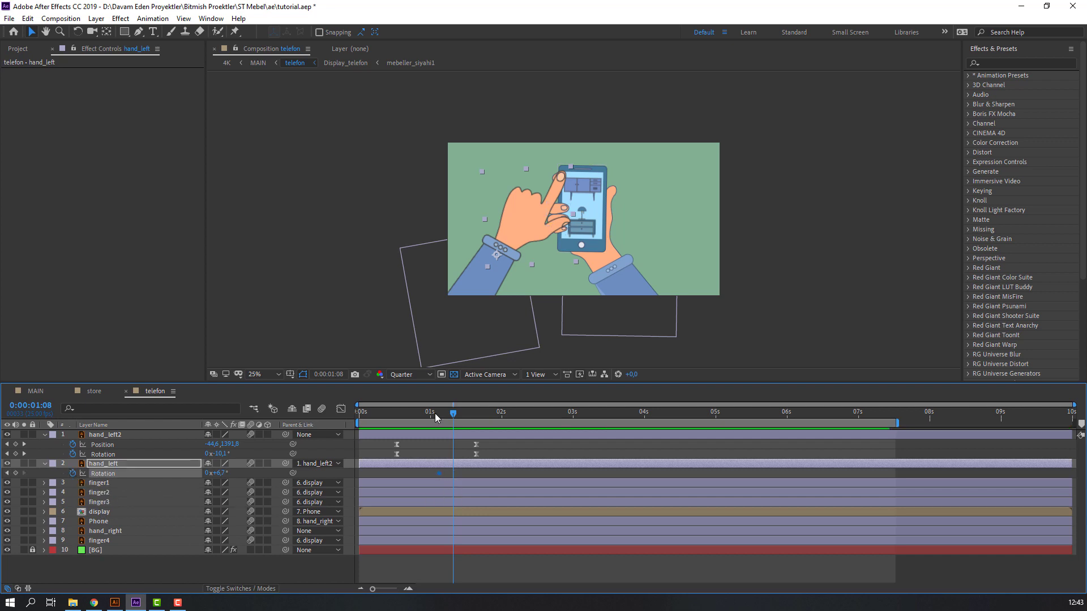
{"action": "left_click_drag", "start_coordinate": [434, 413], "coordinate": [476, 424]}
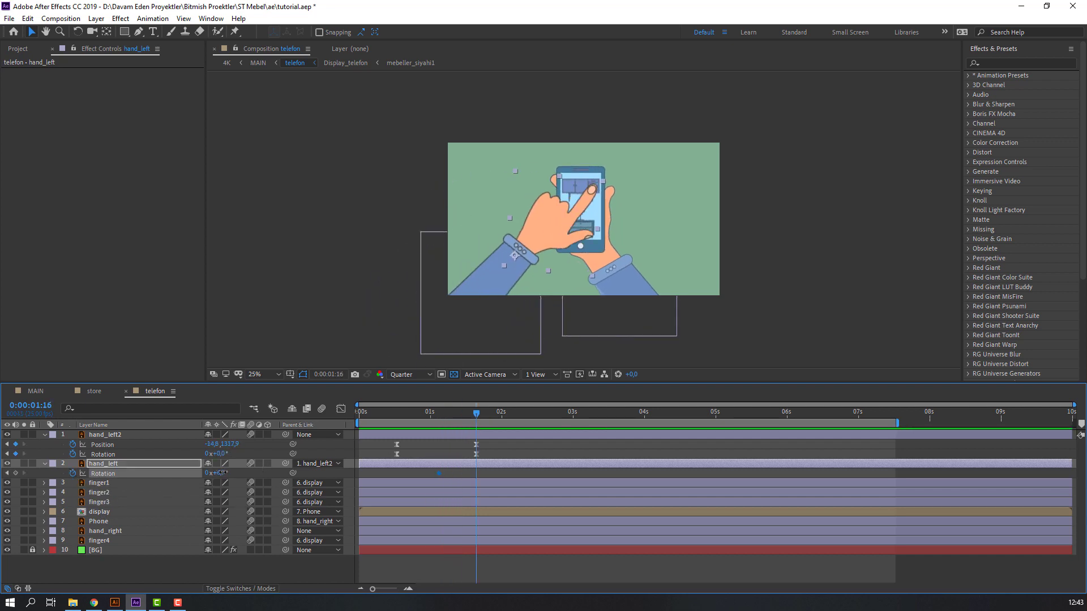
{"action": "left_click_drag", "start_coordinate": [220, 472], "coordinate": [225, 473]}
{"action": "key", "text": "space"}
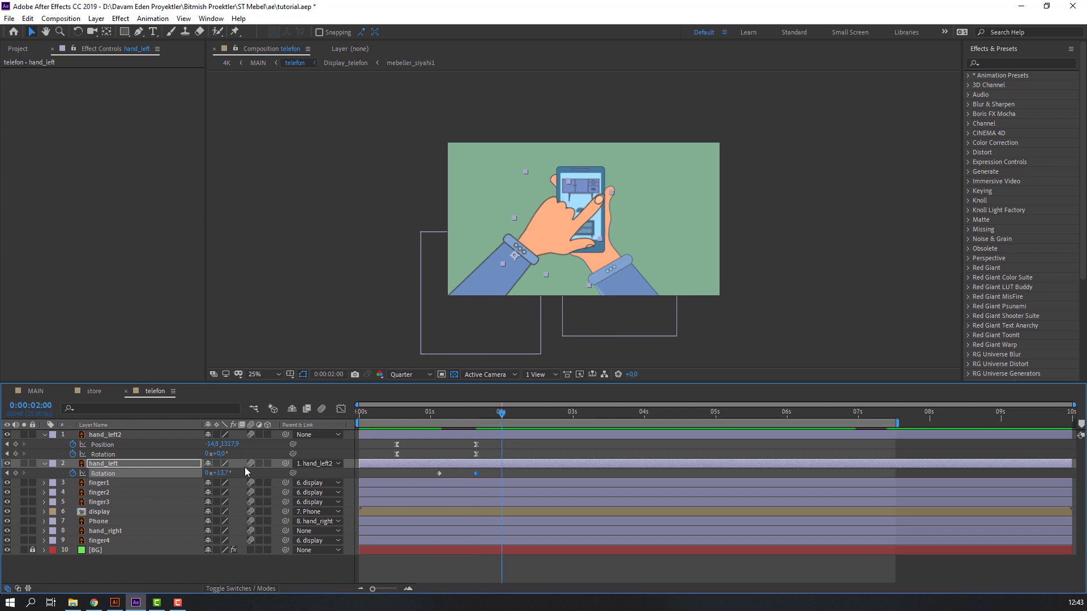
Return the rotation to 0° at 2:00 and shift the rotation keyframes earlier.
{"action": "left_click", "coordinate": [222, 473]}
{"action": "type", "text": "0"}
{"action": "key", "text": "Return"}
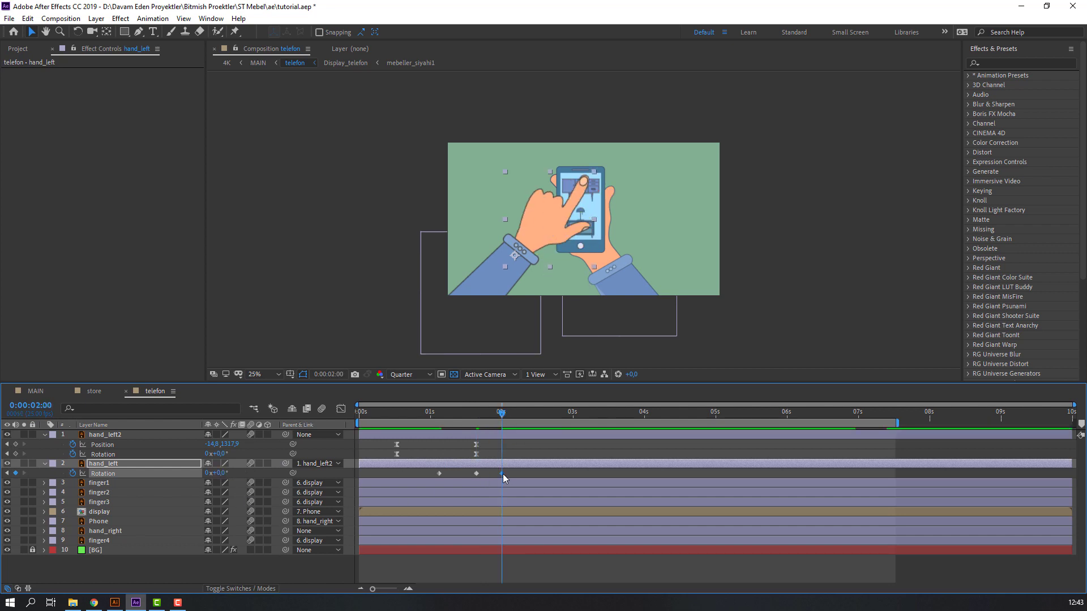
{"action": "left_click_drag", "start_coordinate": [440, 473], "coordinate": [417, 473]}
Apply Easy Ease to hand_left's three rotation keyframes and preview the eased motion.
{"action": "right_click", "coordinate": [478, 474]}
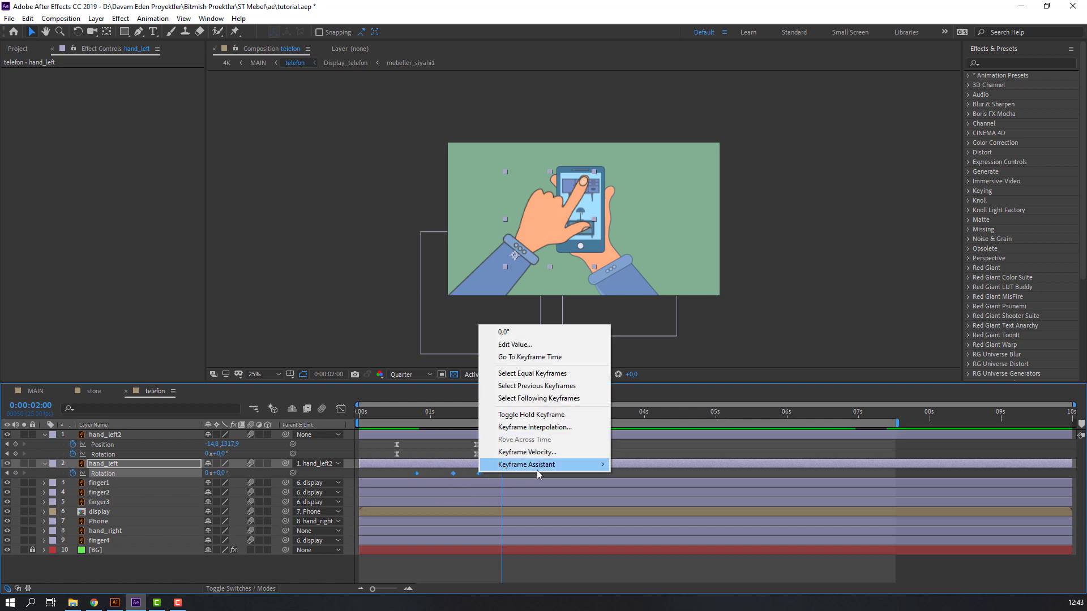
{"action": "mouse_move", "coordinate": [536, 465]}
{"action": "left_click", "coordinate": [651, 502]}
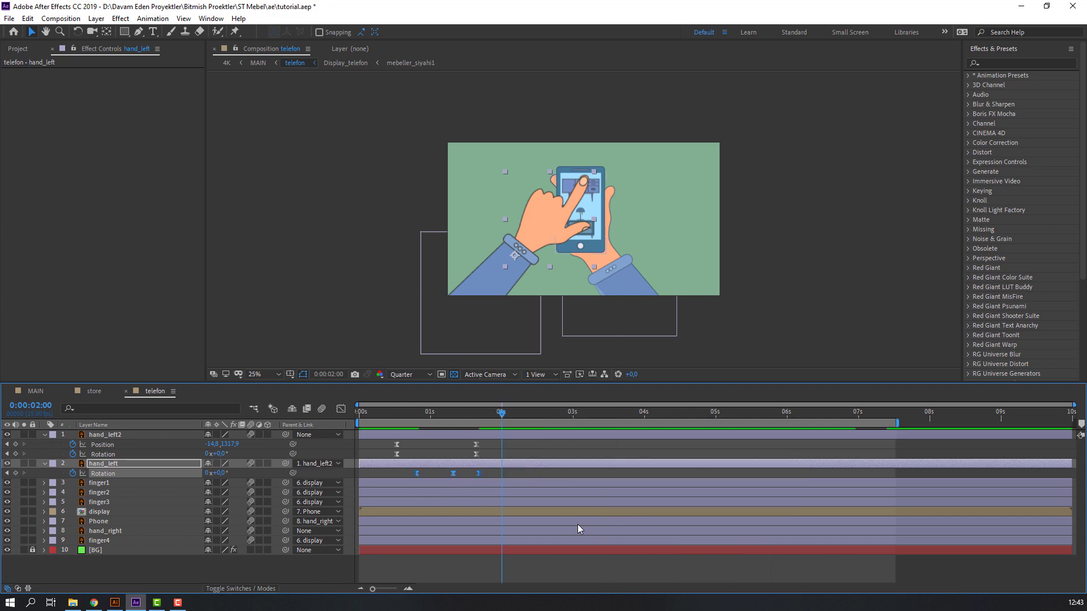
{"action": "key", "text": "space"}
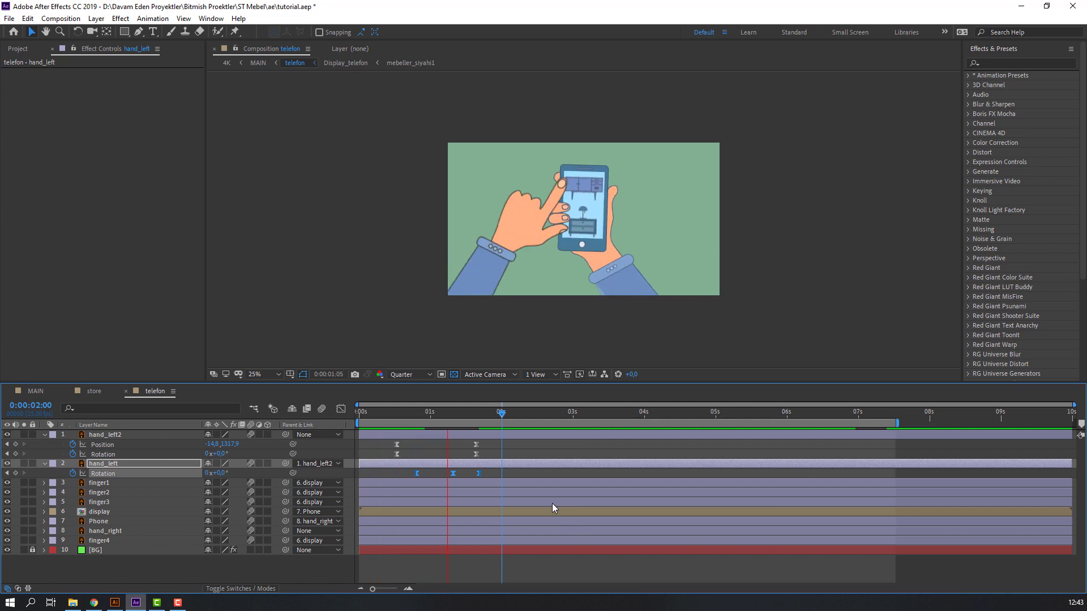
{"action": "left_click_drag", "start_coordinate": [434, 414], "coordinate": [468, 417]}
Slide the eased rotation keyframes slightly earlier, preview, and return to 2:00.
{"action": "left_click_drag", "start_coordinate": [456, 474], "coordinate": [439, 475]}
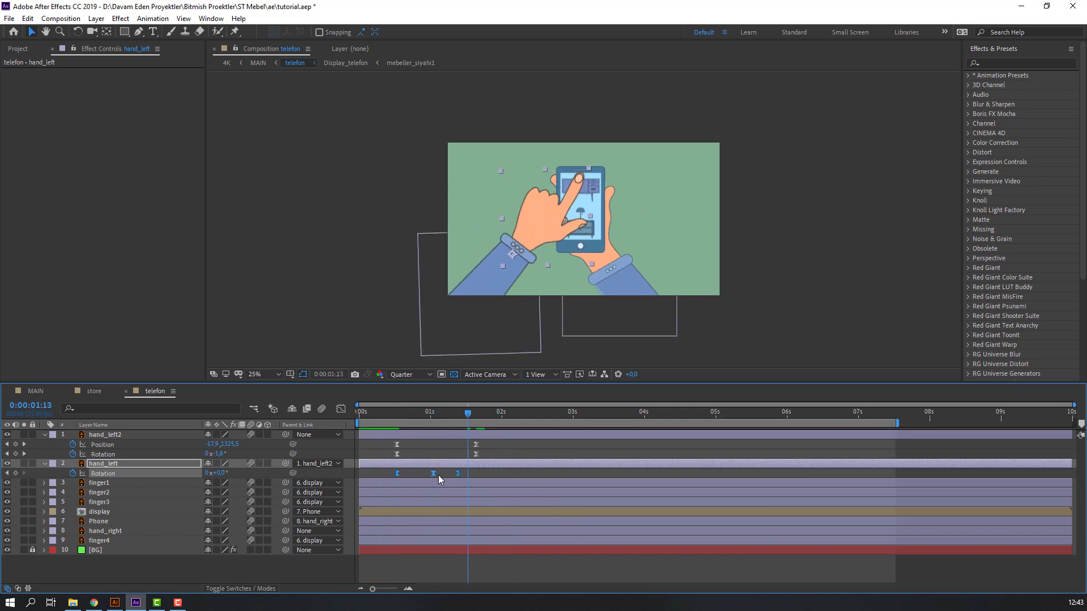
{"action": "key", "text": "space"}
{"action": "left_click", "coordinate": [468, 415]}
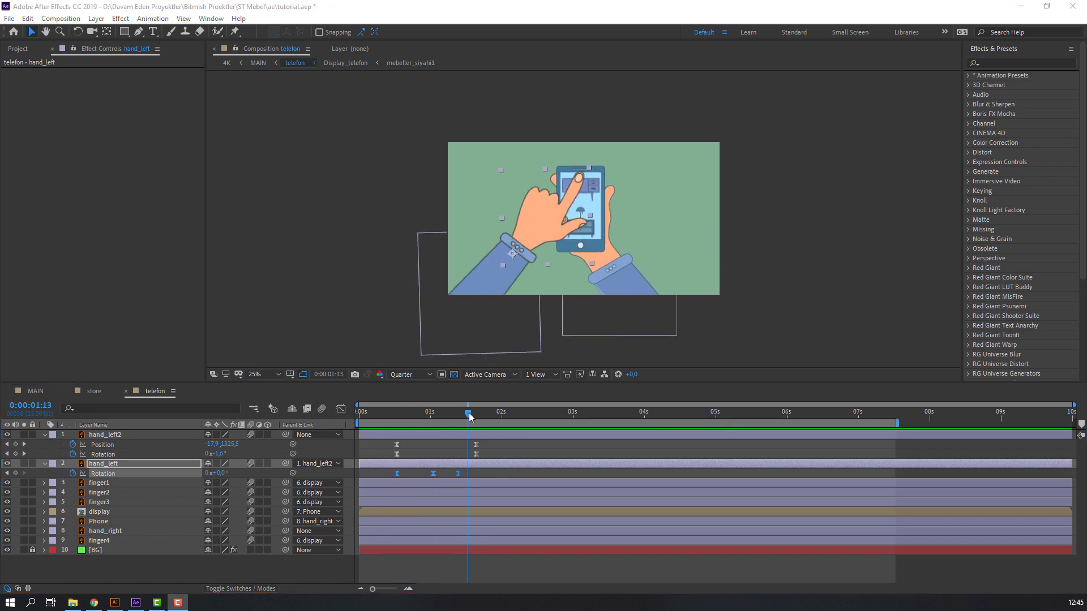
{"action": "left_click_drag", "start_coordinate": [463, 416], "coordinate": [502, 415]}
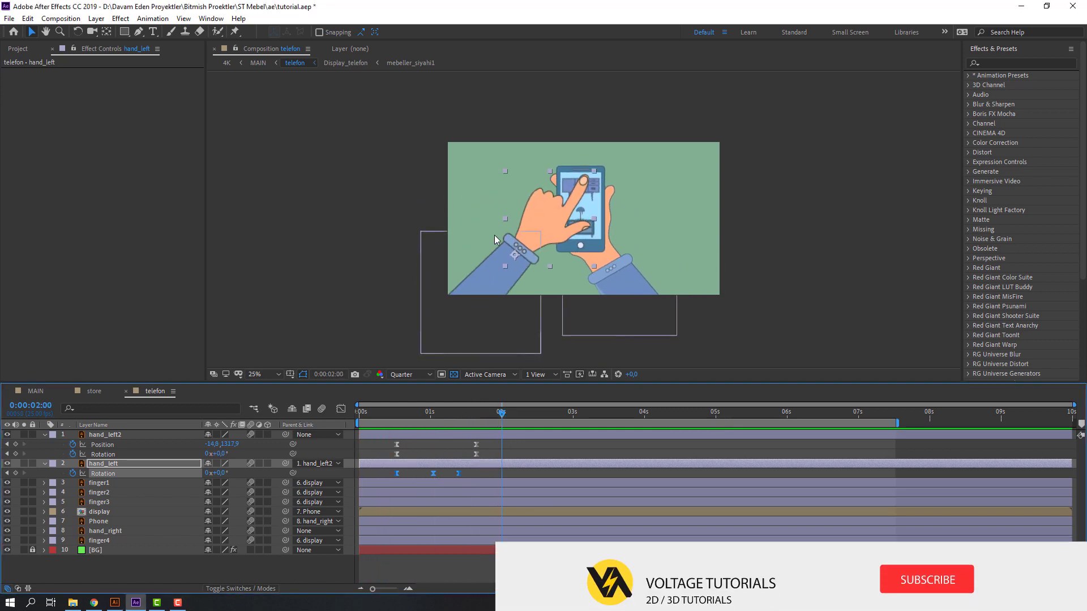
Zoom the composition view to 50% and select the hand_left layer.
{"action": "left_click", "coordinate": [352, 308]}
{"action": "key", "text": "period"}
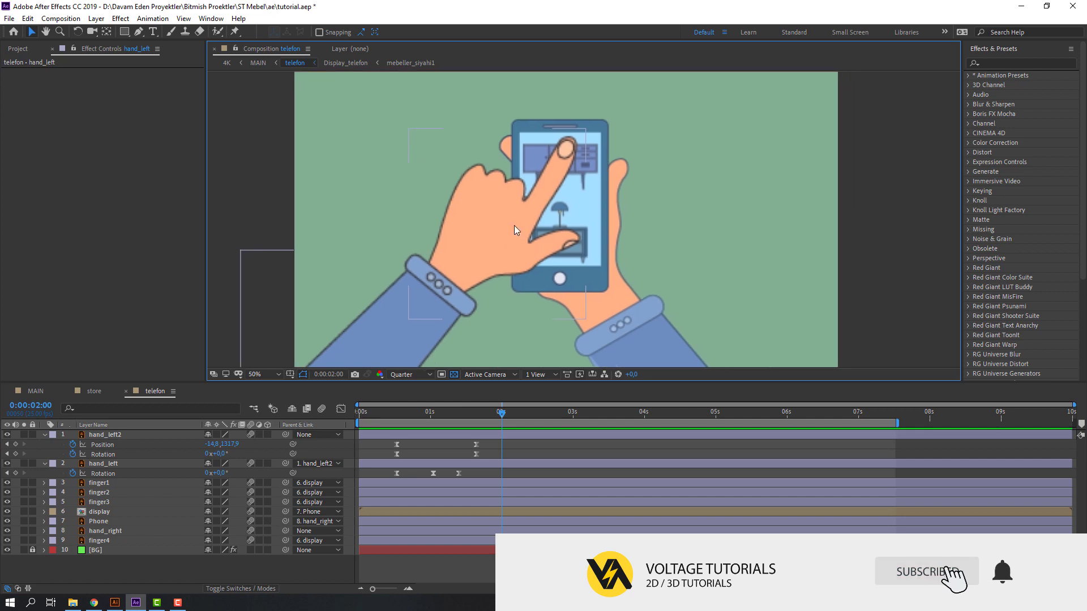
{"action": "left_click", "coordinate": [100, 463]}
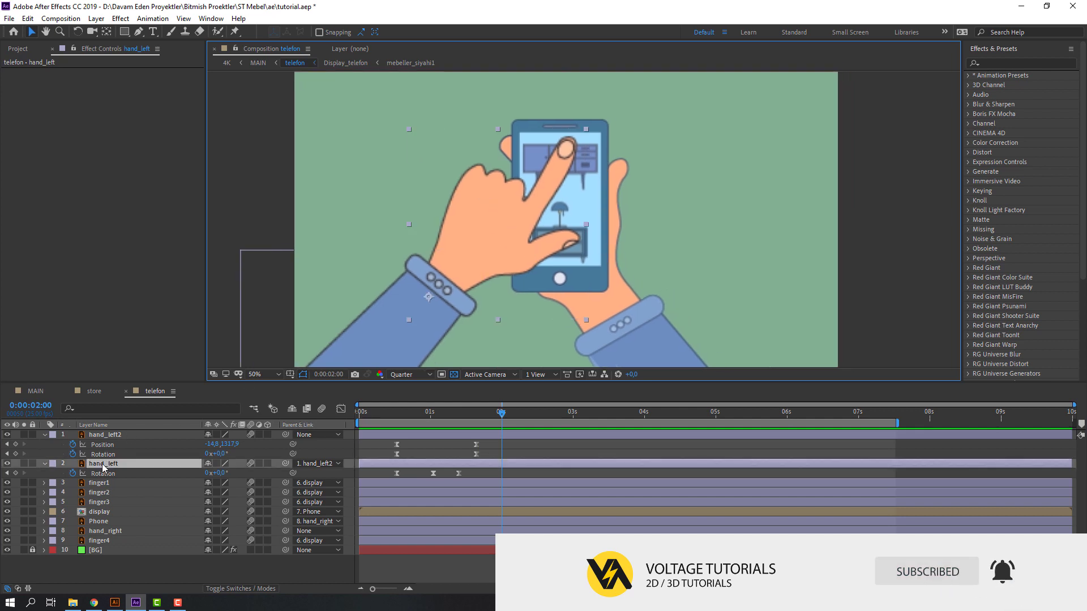
Place puppet pins at the fingertip, knuckle, thumb base, palm and wrist, then bend the fingertip.
{"action": "left_click", "coordinate": [235, 32]}
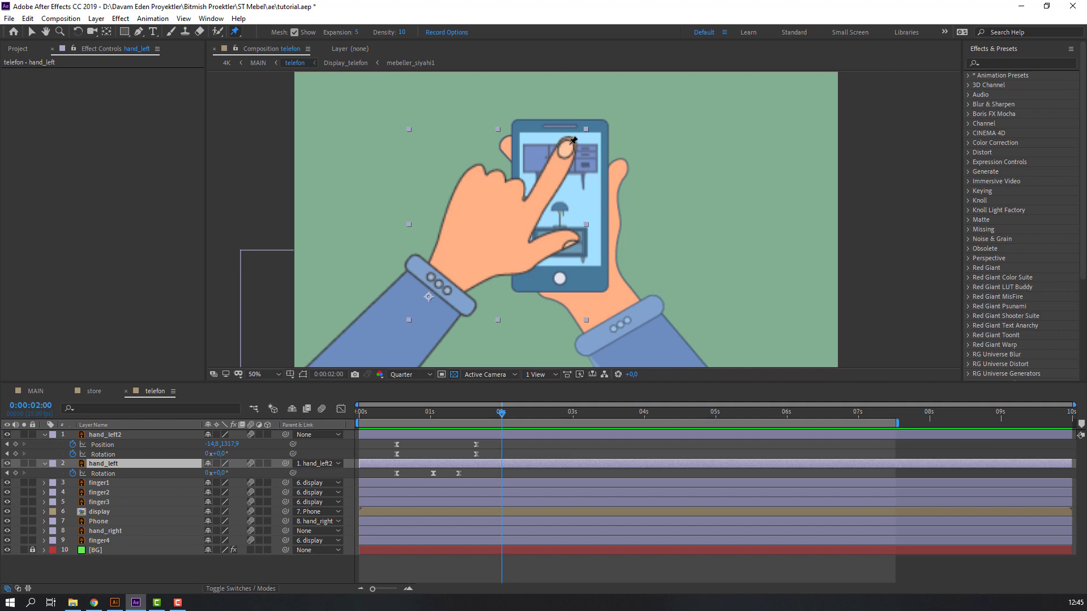
{"action": "left_click", "coordinate": [570, 144]}
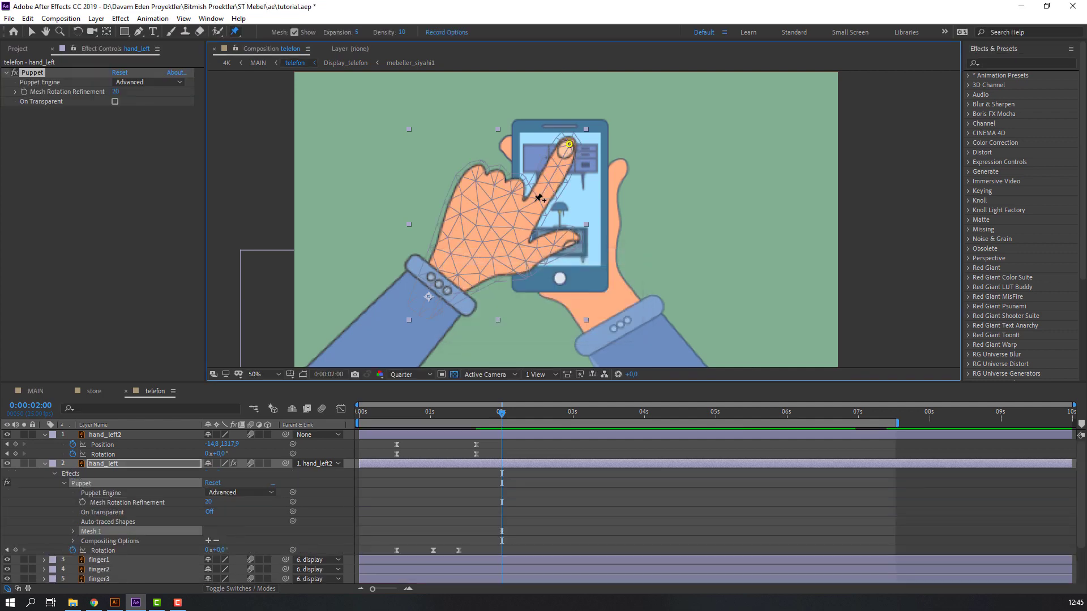
{"action": "left_click", "coordinate": [532, 203]}
{"action": "left_click", "coordinate": [472, 180]}
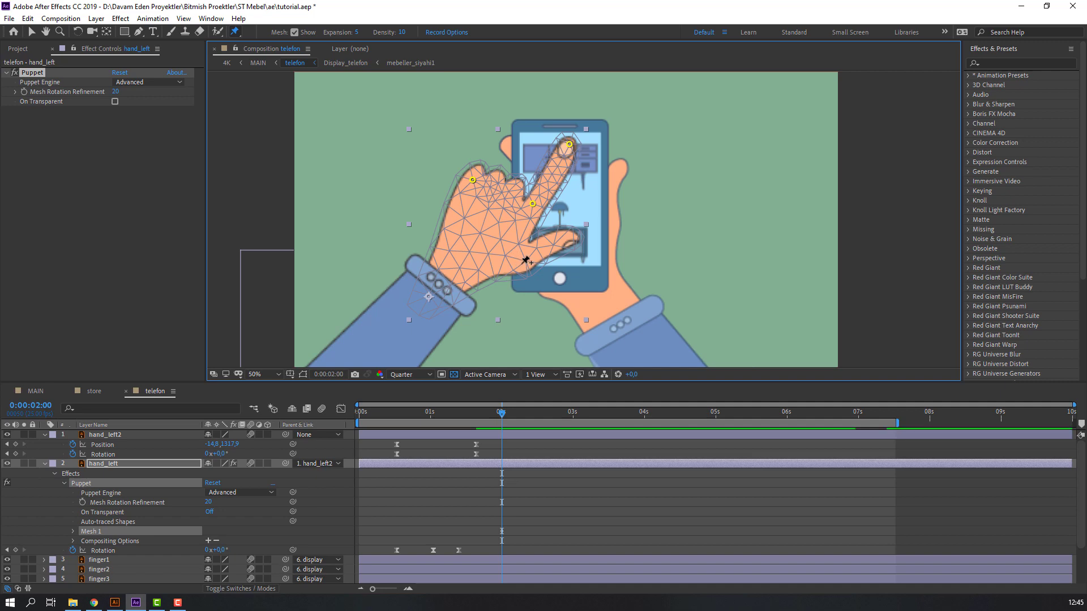
{"action": "left_click", "coordinate": [521, 263]}
{"action": "left_click", "coordinate": [435, 259]}
{"action": "left_click", "coordinate": [461, 282]}
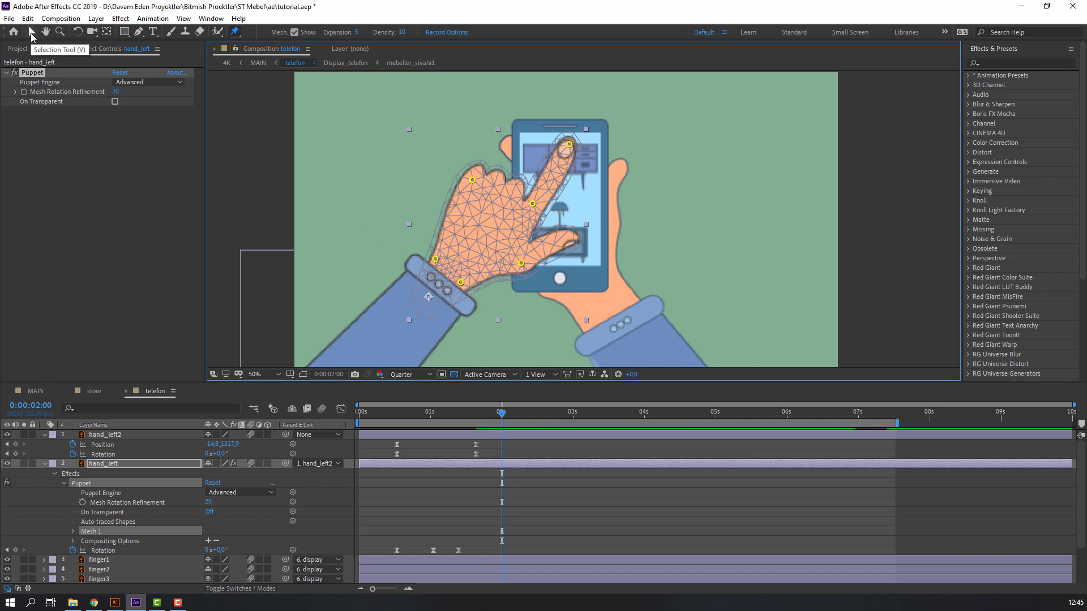
{"action": "left_click", "coordinate": [32, 34]}
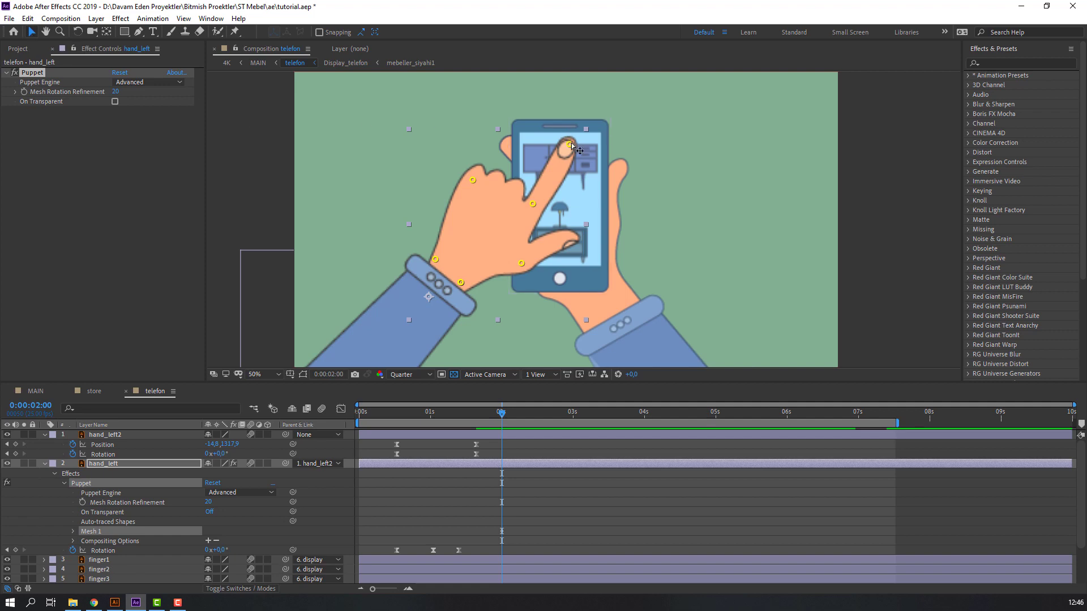
{"action": "mouse_move", "coordinate": [575, 146]}
{"action": "left_mouse_down"}
{"action": "mouse_move", "coordinate": [544, 151]}
{"action": "mouse_move", "coordinate": [602, 160]}
{"action": "mouse_move", "coordinate": [584, 163]}
{"action": "mouse_move", "coordinate": [569, 144]}
{"action": "left_mouse_up"}
Show hand_left's animated Rotation and add a rotation keyframe at 1:21.
{"action": "key", "text": "F2"}
{"action": "key", "text": "Page_Up"}
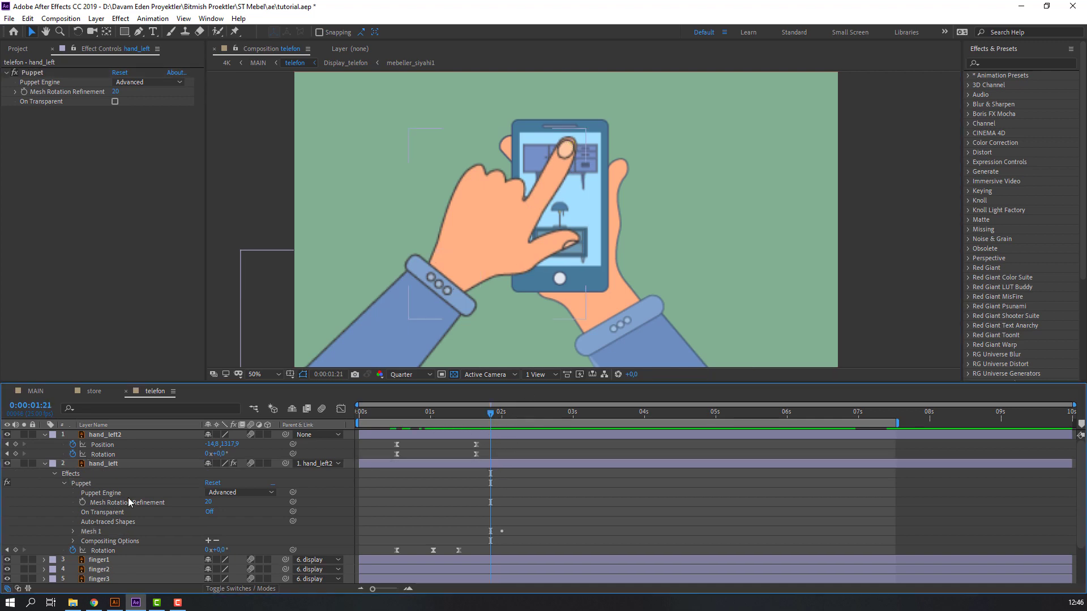
{"action": "left_click", "coordinate": [100, 466]}
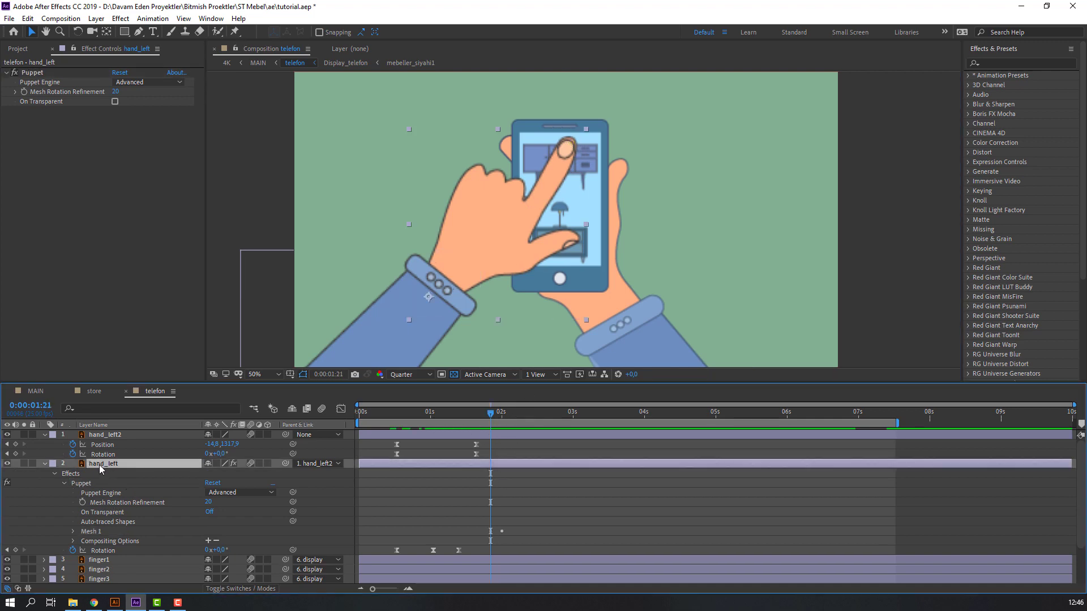
{"action": "key", "text": "u"}
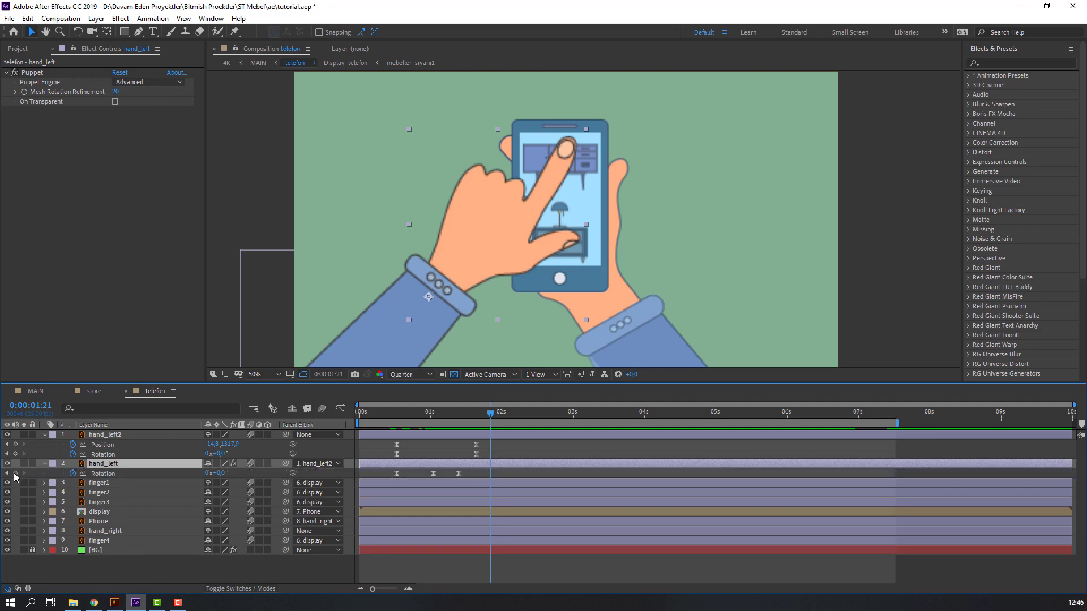
{"action": "left_click", "coordinate": [16, 473]}
Swing the hand to -13° at 2:04 and +16° at 2:11, then return to 1:04.
{"action": "left_click_drag", "start_coordinate": [494, 418], "coordinate": [513, 416]}
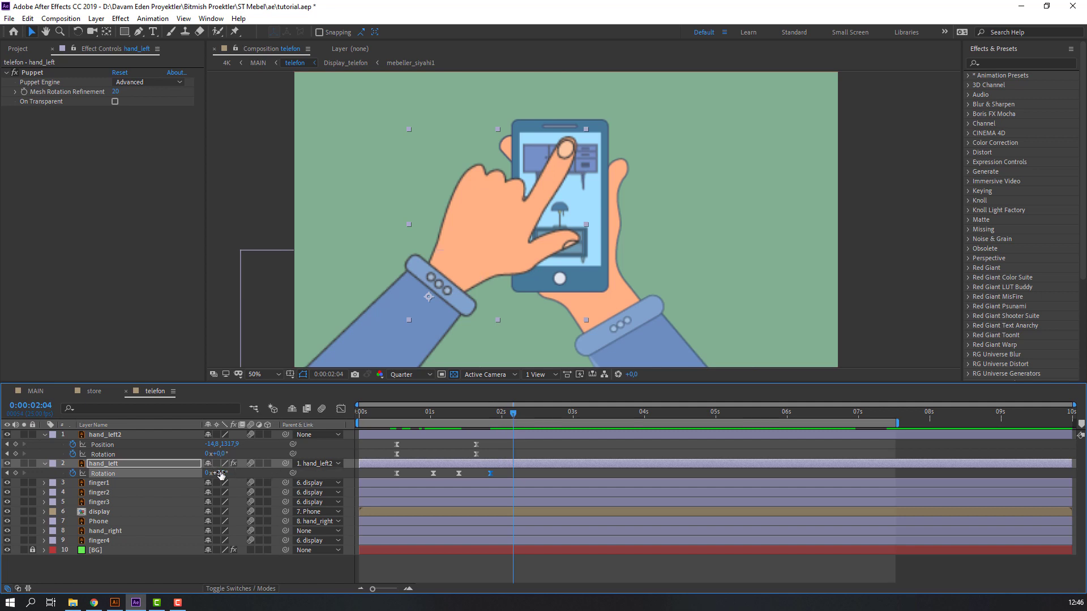
{"action": "left_click_drag", "start_coordinate": [218, 473], "coordinate": [202, 473]}
{"action": "left_click_drag", "start_coordinate": [495, 424], "coordinate": [522, 425]}
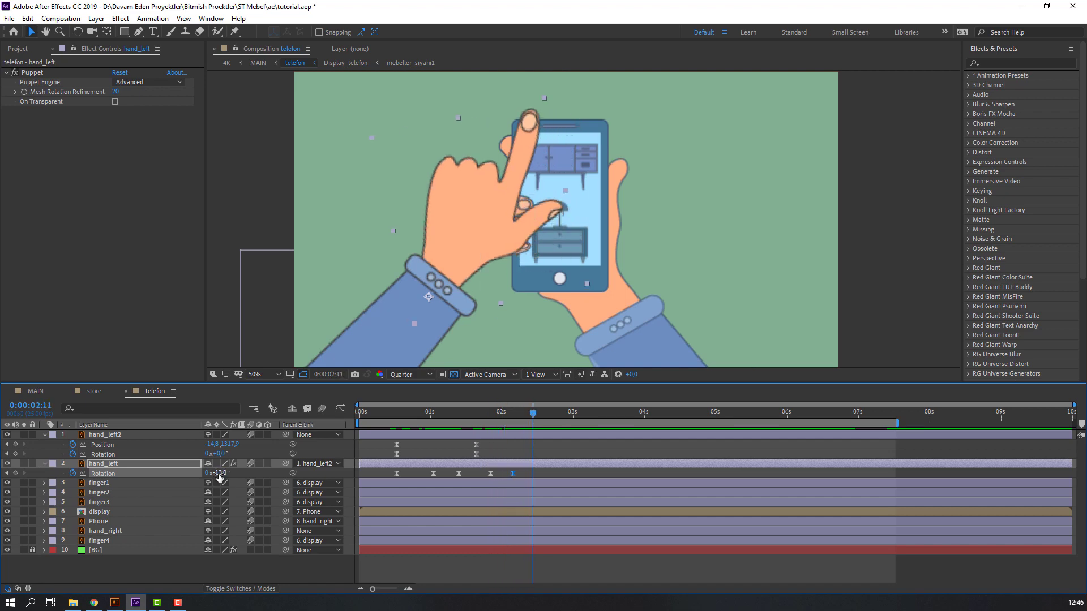
{"action": "left_click_drag", "start_coordinate": [219, 473], "coordinate": [234, 473]}
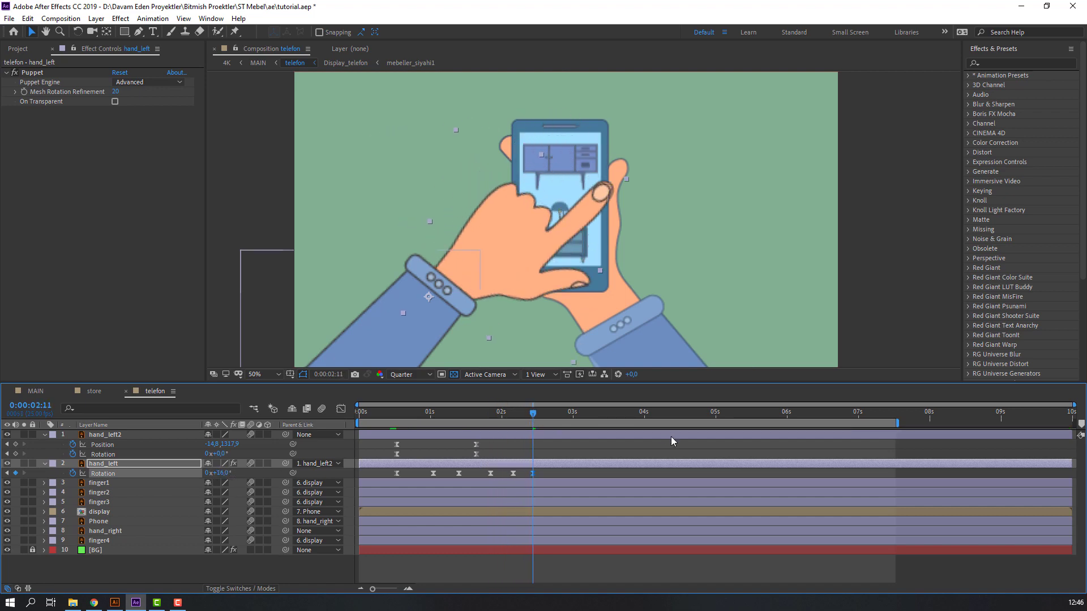
{"action": "left_click", "coordinate": [442, 415]}
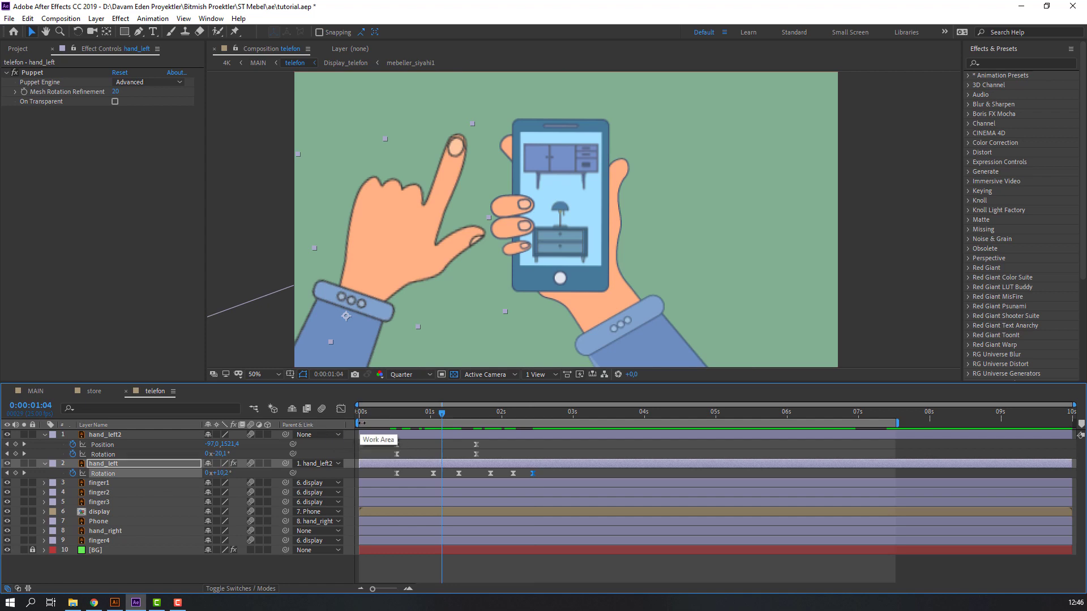
Preview the taps and spread the last rotation keyframes later, moving the +16° swing to 2:22.
{"action": "left_click_drag", "start_coordinate": [359, 423], "coordinate": [442, 424]}
{"action": "key", "text": "space"}
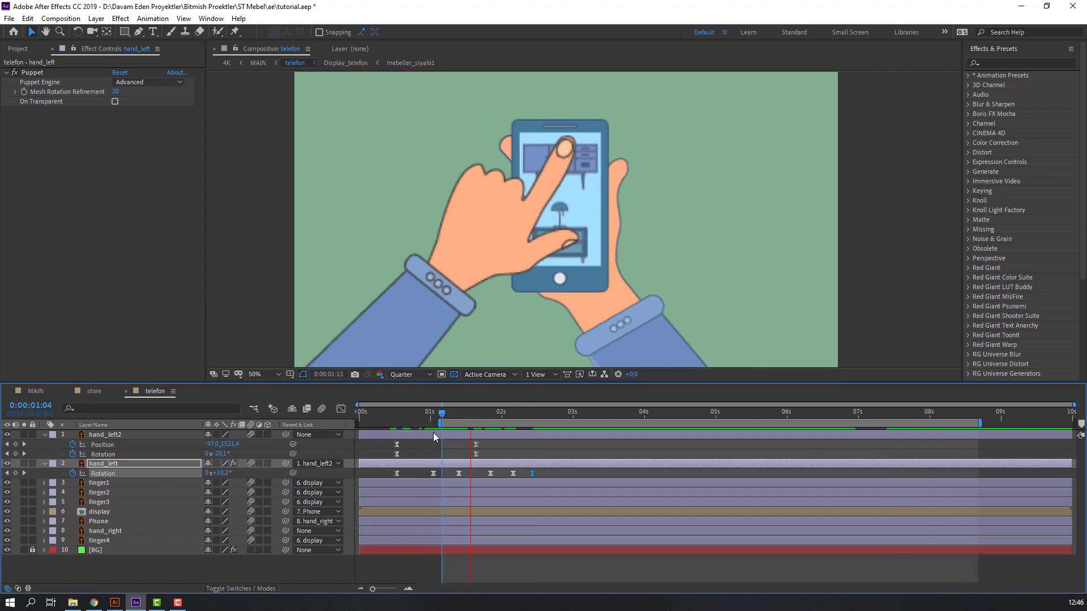
{"action": "key", "text": "space"}
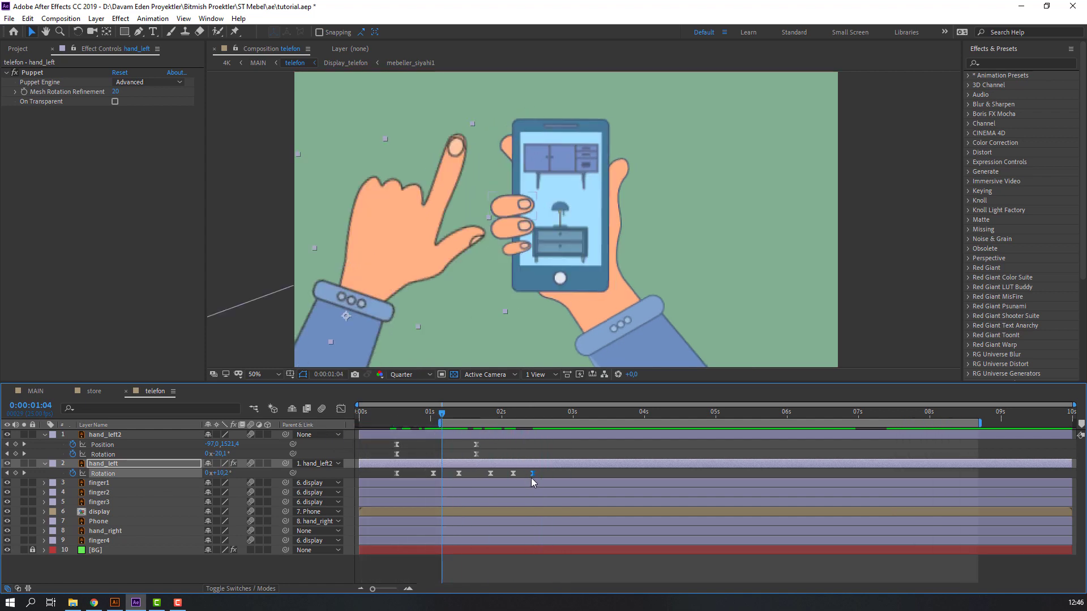
{"action": "left_click_drag", "start_coordinate": [554, 471], "coordinate": [486, 484]}
{"action": "mouse_move", "coordinate": [535, 477]}
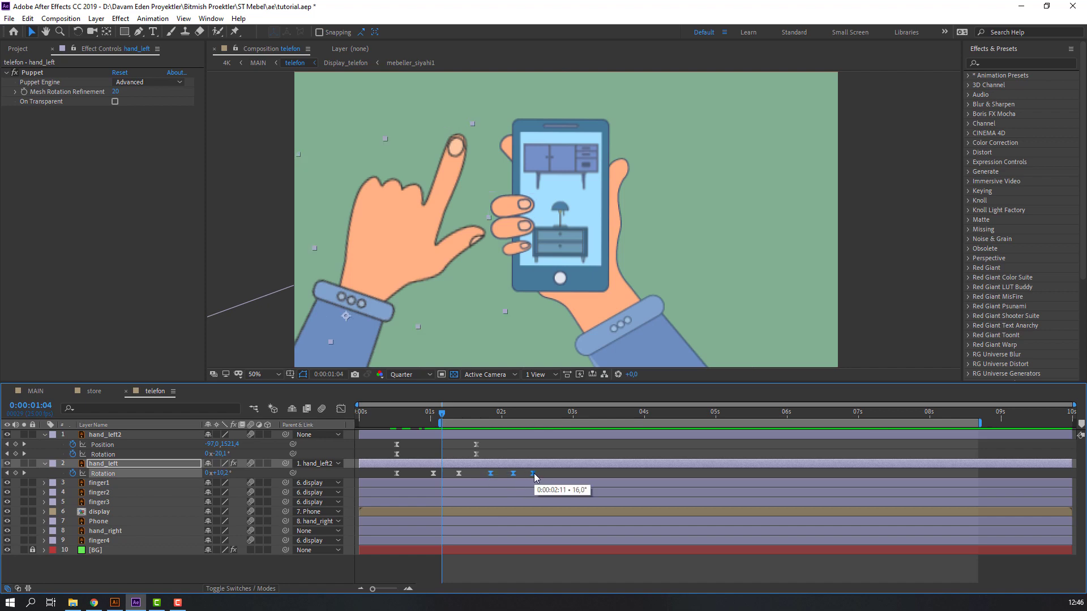
{"action": "left_click_drag", "start_coordinate": [537, 477], "coordinate": [564, 477]}
{"action": "key", "text": "space"}
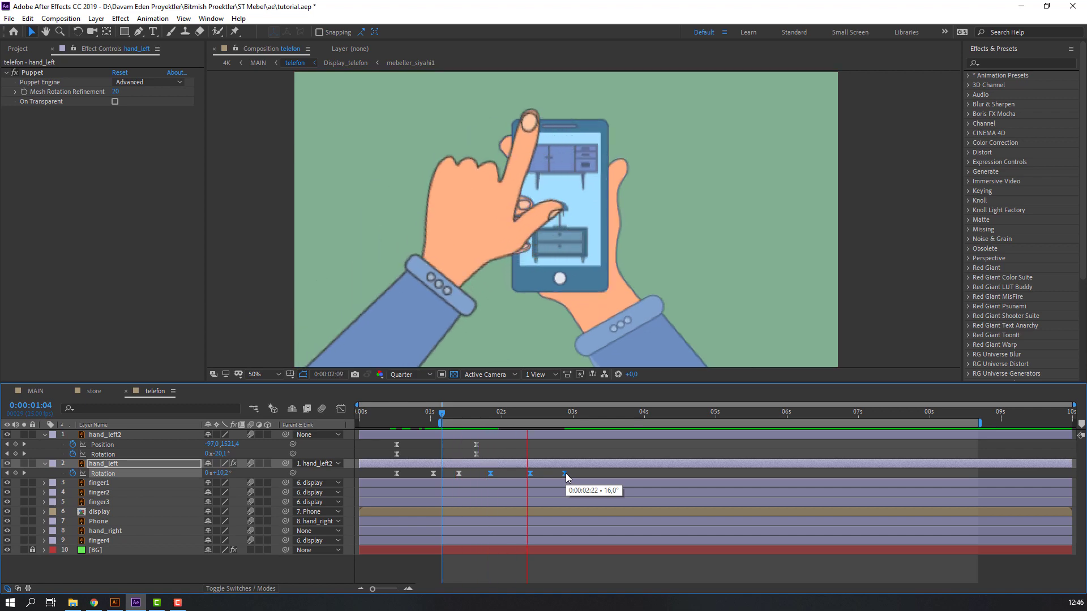
Go to frame 1:21, where the finger touches the phone, and select hand_left.
{"action": "left_click", "coordinate": [491, 419]}
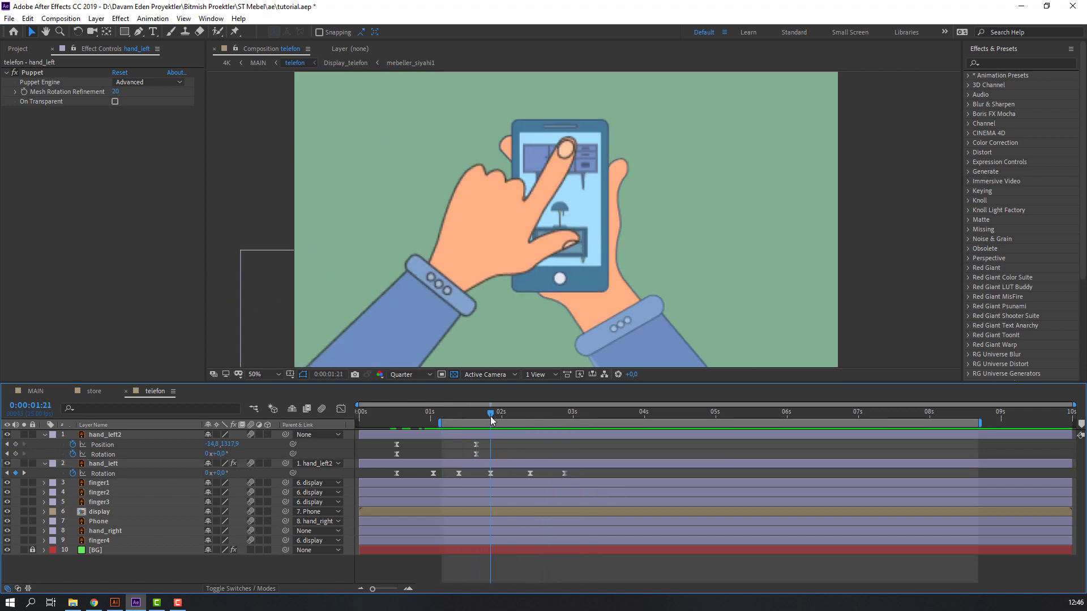
{"action": "left_click", "coordinate": [150, 473]}
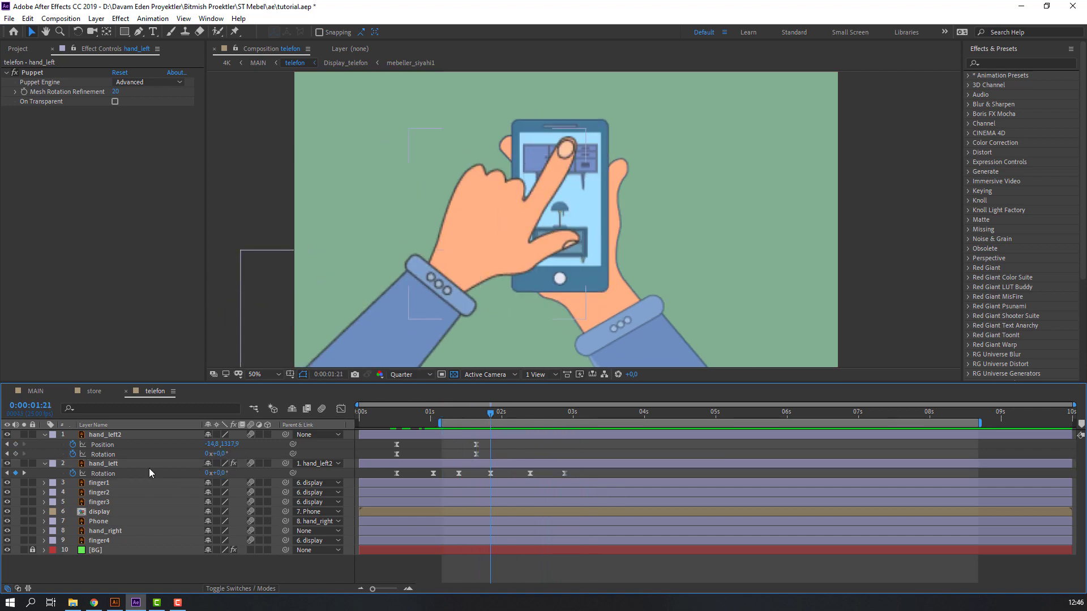
{"action": "left_click", "coordinate": [104, 466]}
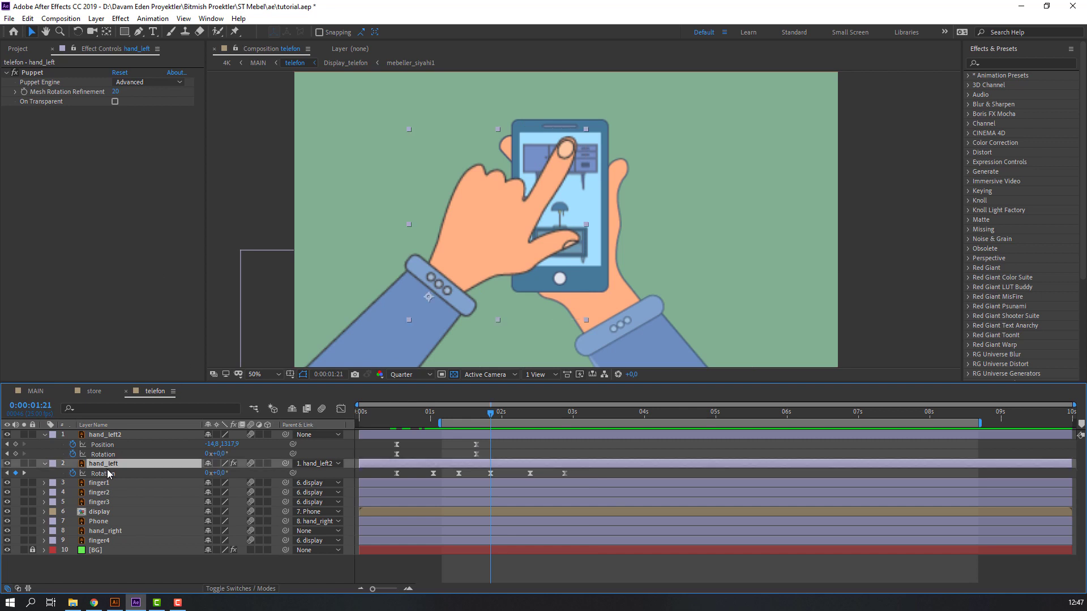
Expand hand_left's Puppet effect through Mesh 1 to Deform to list the pins.
{"action": "key", "text": "e"}
{"action": "left_click", "coordinate": [64, 474]}
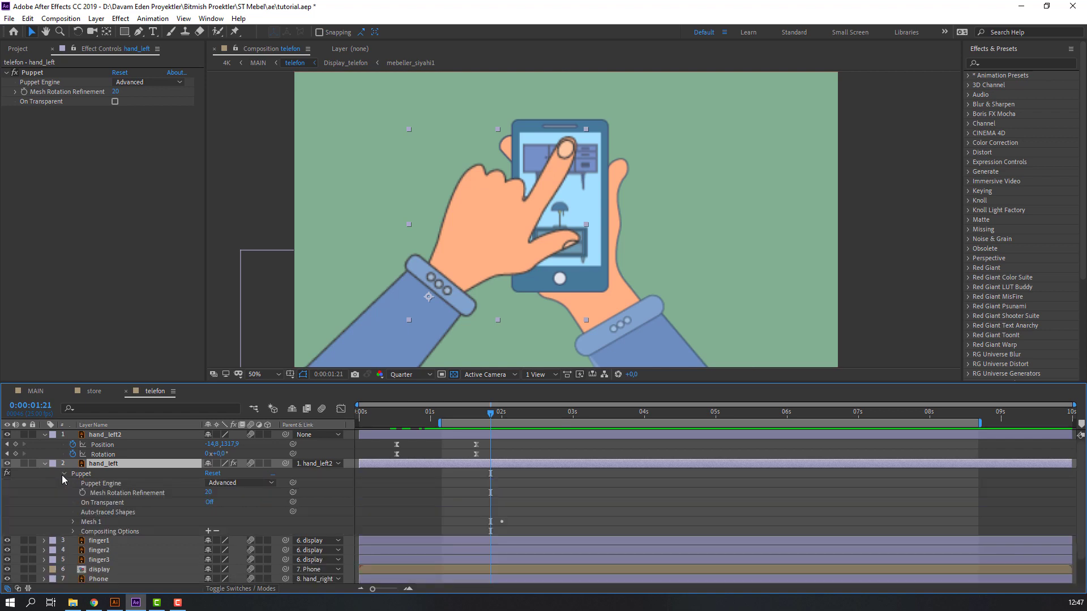
{"action": "left_click", "coordinate": [72, 522]}
{"action": "scroll", "coordinate": [63, 522], "scroll_direction": "down", "scroll_amount": 1}
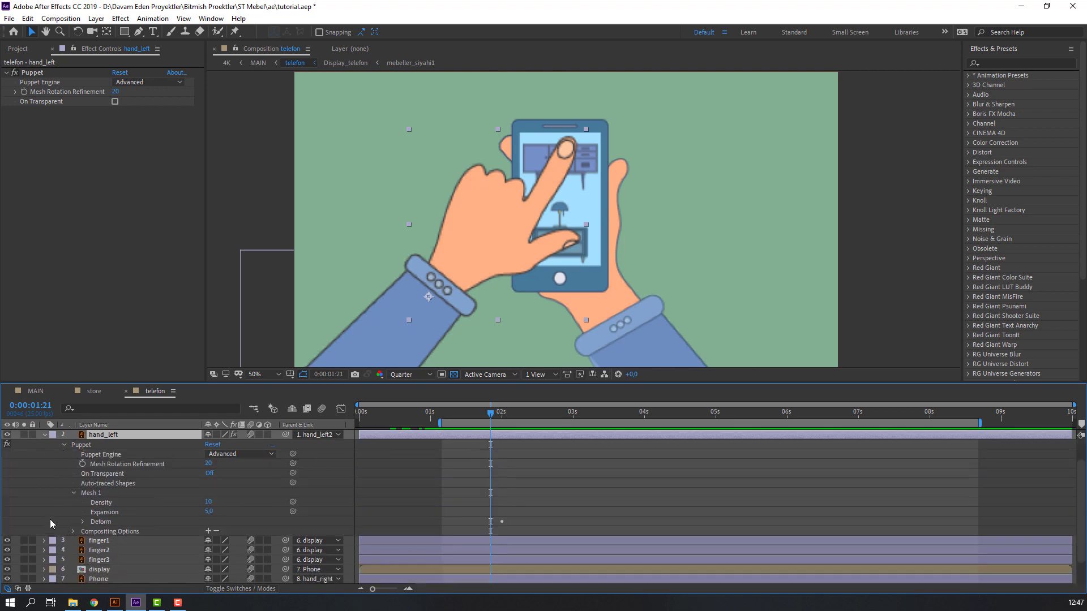
{"action": "left_click", "coordinate": [82, 522]}
{"action": "scroll", "coordinate": [74, 518], "scroll_direction": "down", "scroll_amount": 2}
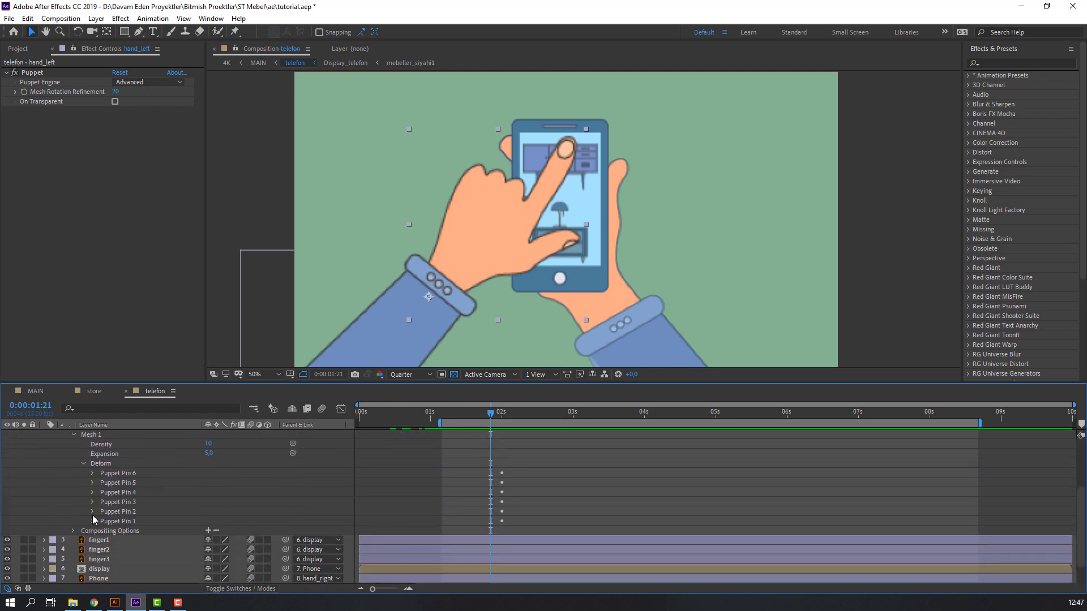
Select the fingertip pin, expand Puppet Pin 1, and select its keyframe at 2:00.
{"action": "left_click", "coordinate": [37, 75]}
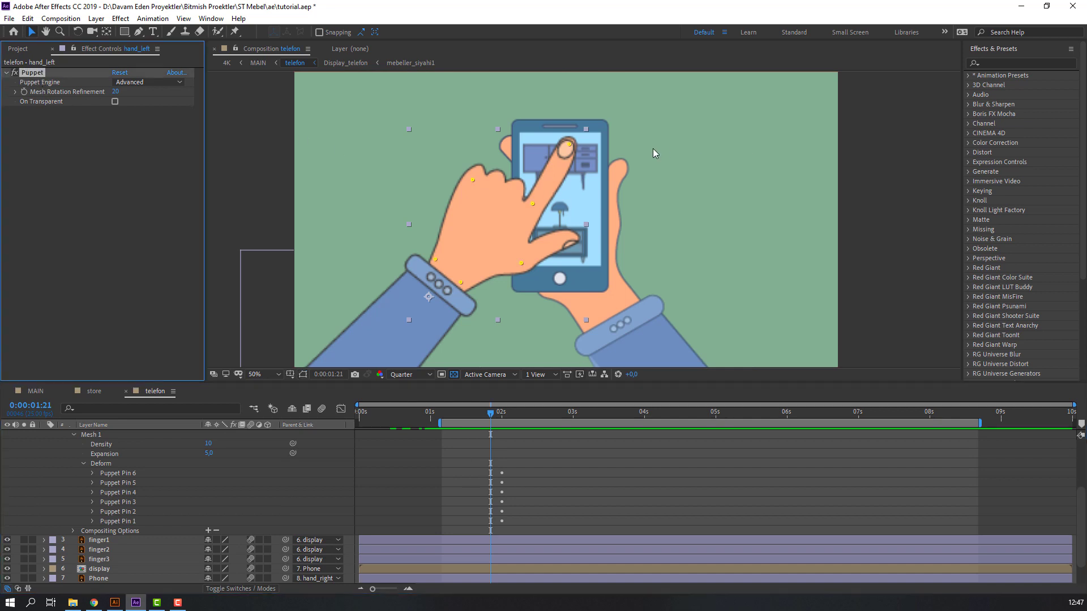
{"action": "left_click", "coordinate": [569, 145]}
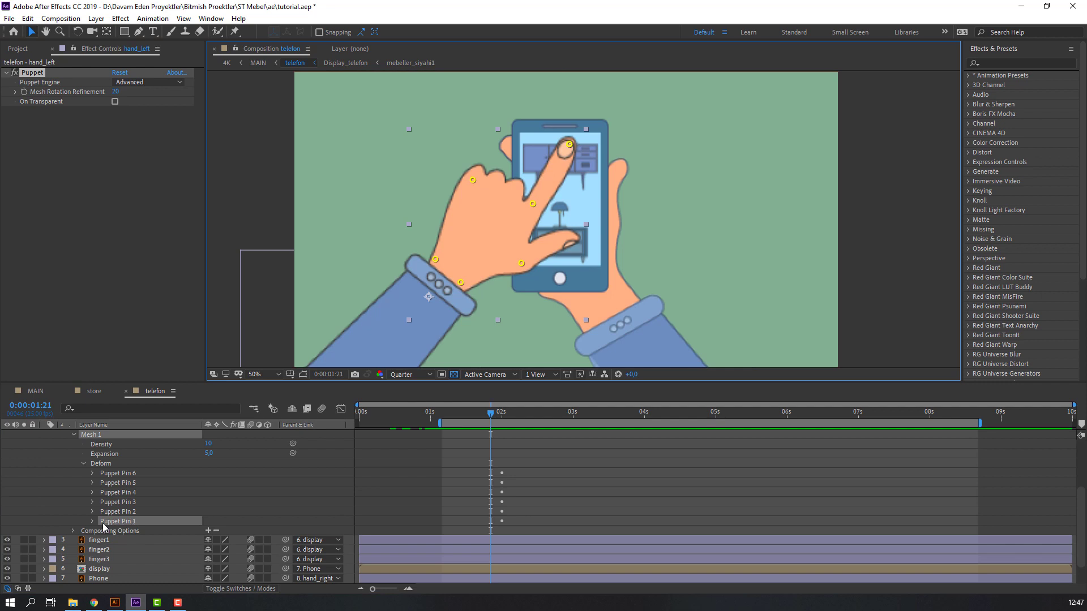
{"action": "left_click", "coordinate": [92, 521]}
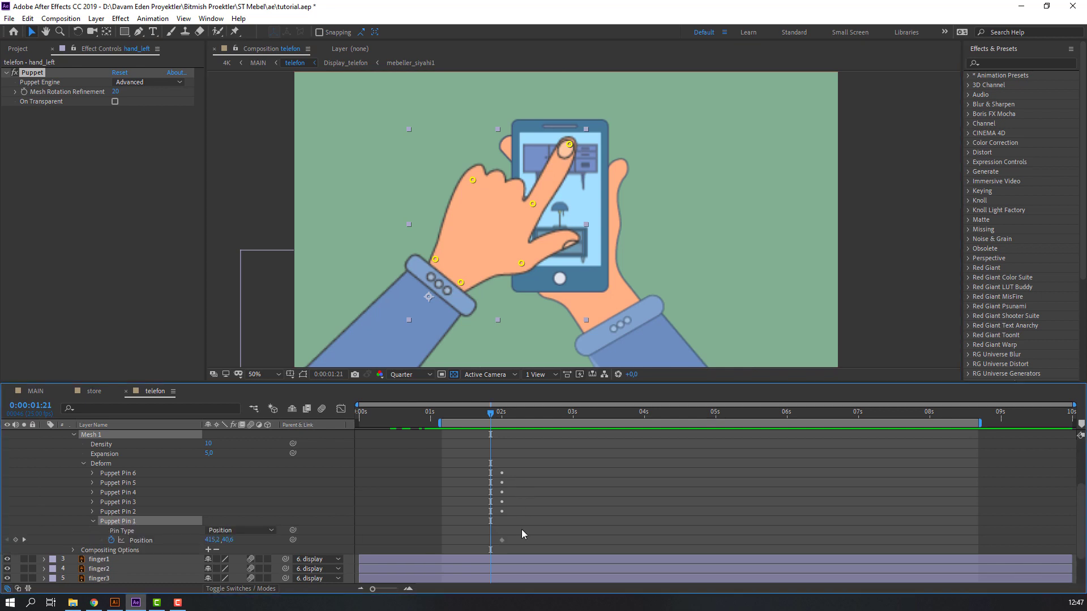
{"action": "left_click", "coordinate": [502, 541]}
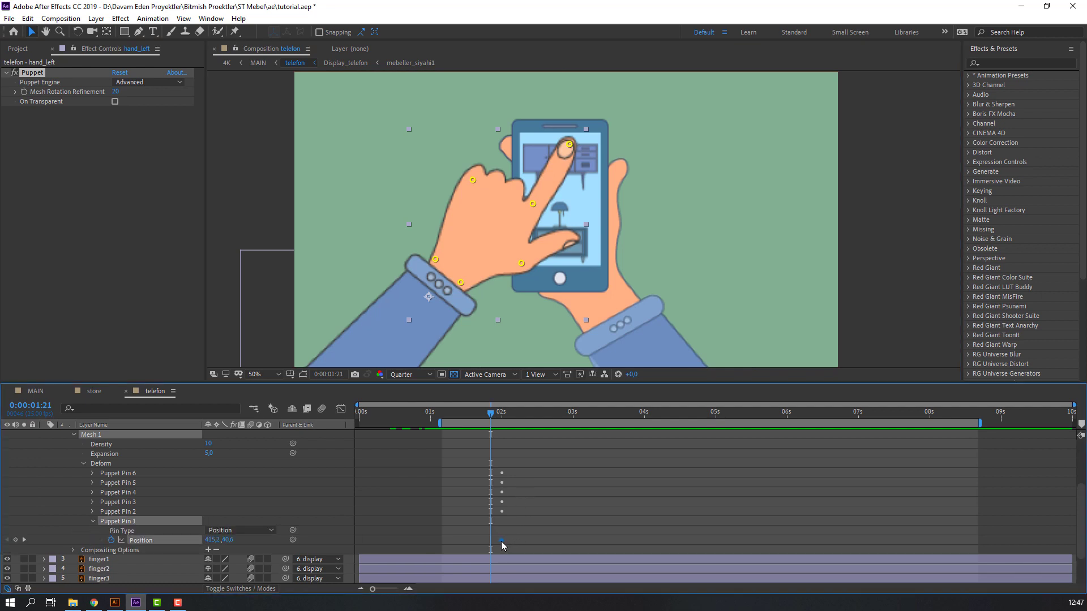
Bend the fingertip pin up at 2:11.
{"action": "scroll", "coordinate": [506, 472], "scroll_direction": "up", "scroll_amount": 3}
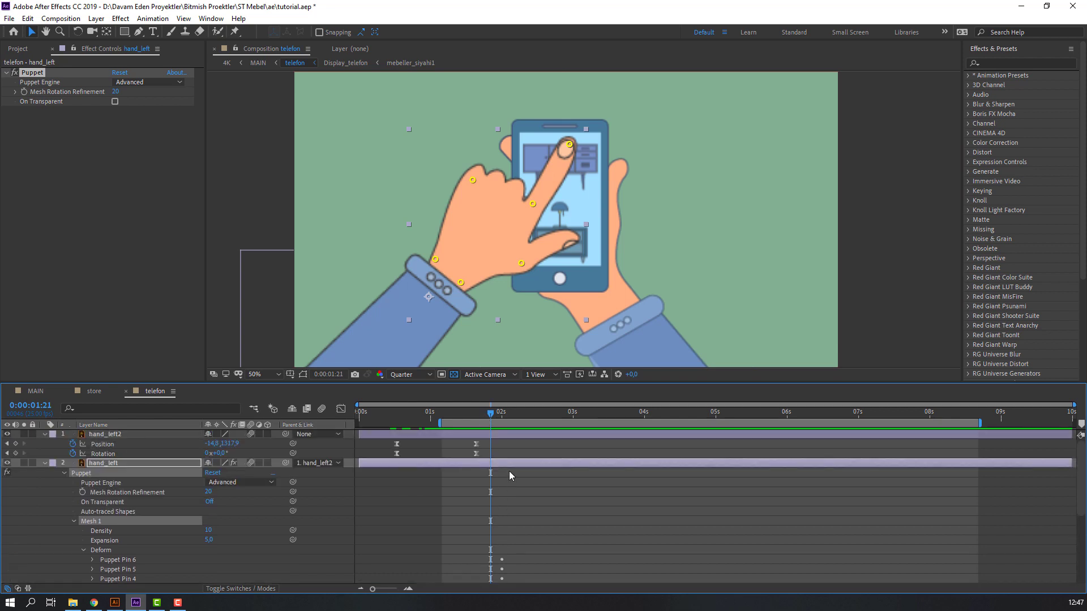
{"action": "scroll", "coordinate": [508, 471], "scroll_direction": "down", "scroll_amount": 2}
{"action": "left_click_drag", "start_coordinate": [491, 413], "coordinate": [533, 414]}
{"action": "left_click_drag", "start_coordinate": [537, 122], "coordinate": [521, 119]}
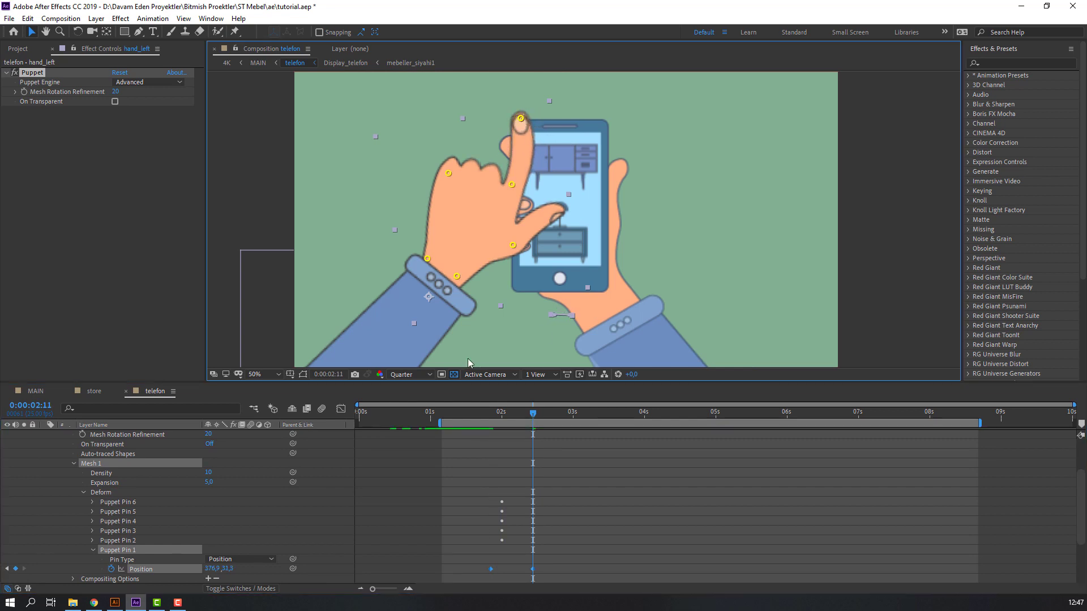
Move the fingertip to the screen's right side at 2:21, raise it slightly at 3:07, and preview.
{"action": "left_click", "coordinate": [502, 417]}
{"action": "left_click_drag", "start_coordinate": [540, 419], "coordinate": [561, 416]}
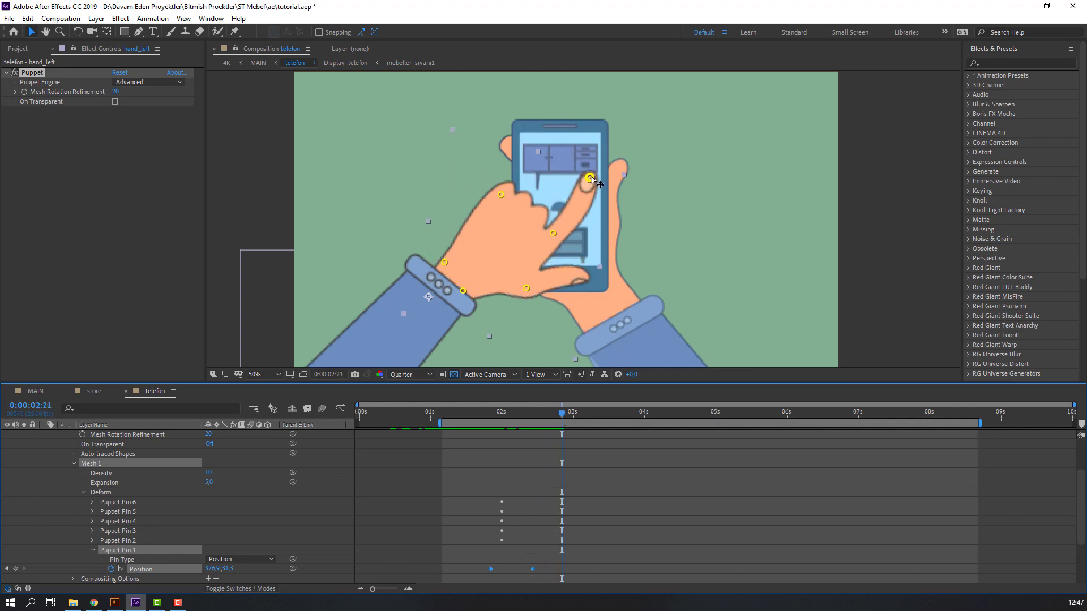
{"action": "left_click_drag", "start_coordinate": [590, 179], "coordinate": [616, 202]}
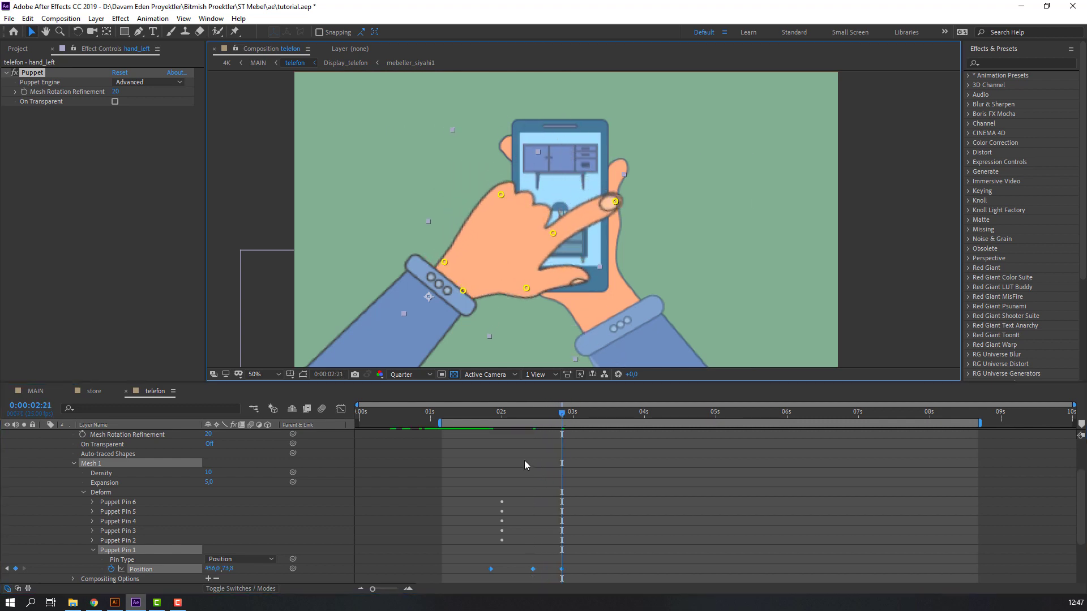
{"action": "left_click_drag", "start_coordinate": [501, 418], "coordinate": [593, 421]}
{"action": "left_click_drag", "start_coordinate": [619, 208], "coordinate": [611, 191]}
{"action": "key", "text": "space"}
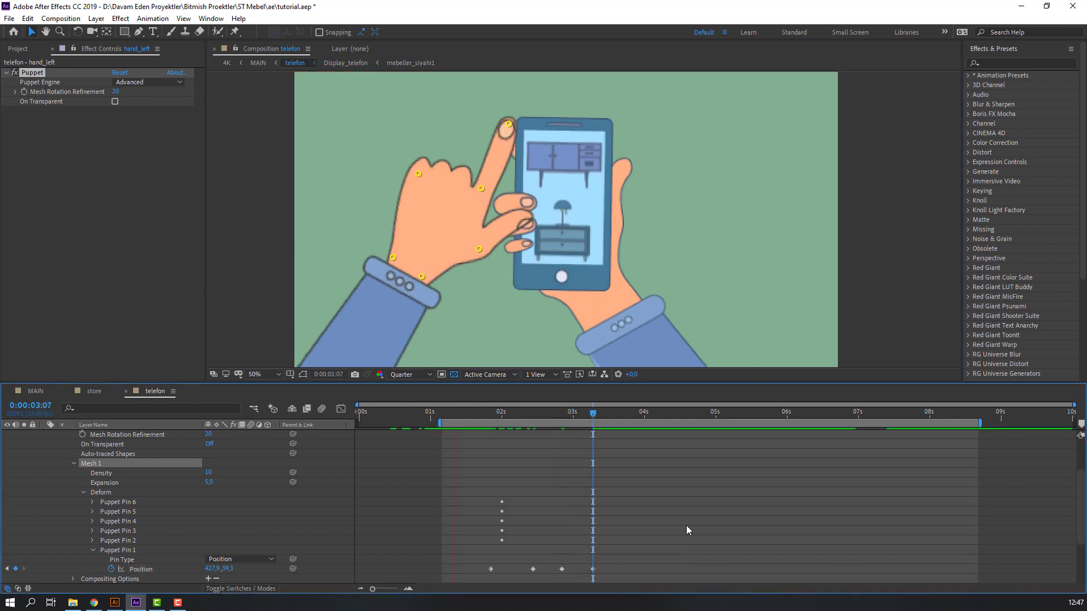
{"action": "key", "text": "space"}
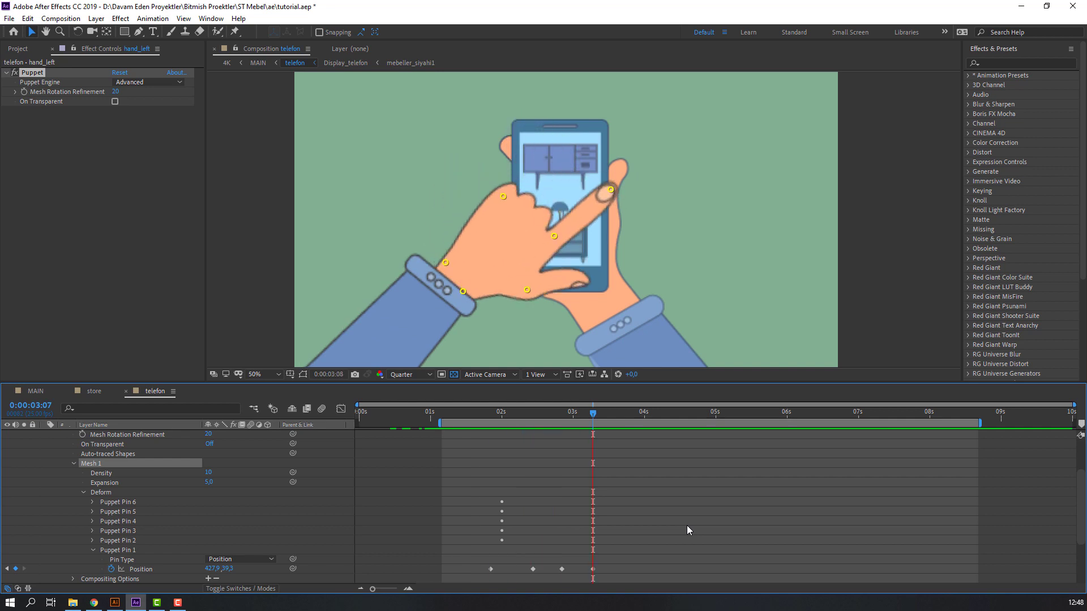
Collapse the Puppet properties and show only hand_left's animated and effect properties.
{"action": "scroll", "coordinate": [43, 490], "scroll_direction": "up", "scroll_amount": 3}
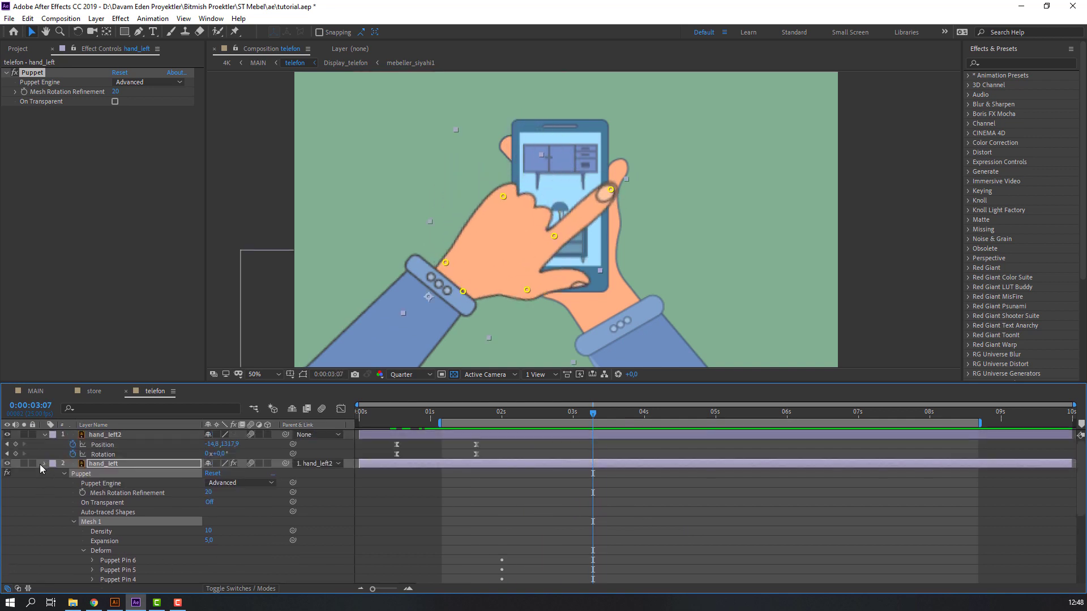
{"action": "left_click", "coordinate": [42, 464]}
{"action": "left_click", "coordinate": [91, 466]}
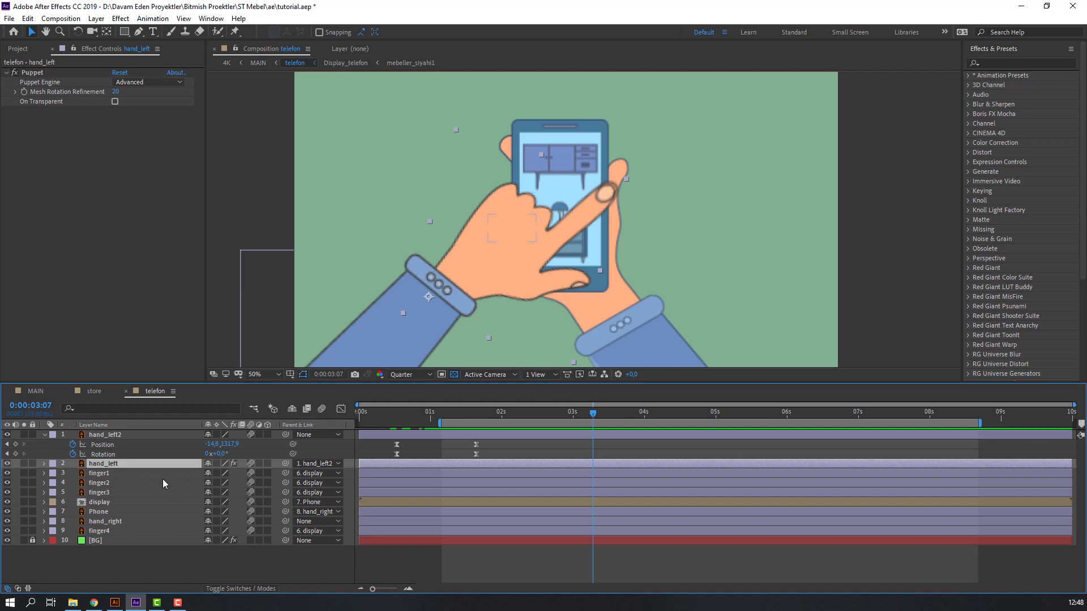
{"action": "key", "text": "u"}
{"action": "key", "text": "u"}
{"action": "key", "text": "e"}
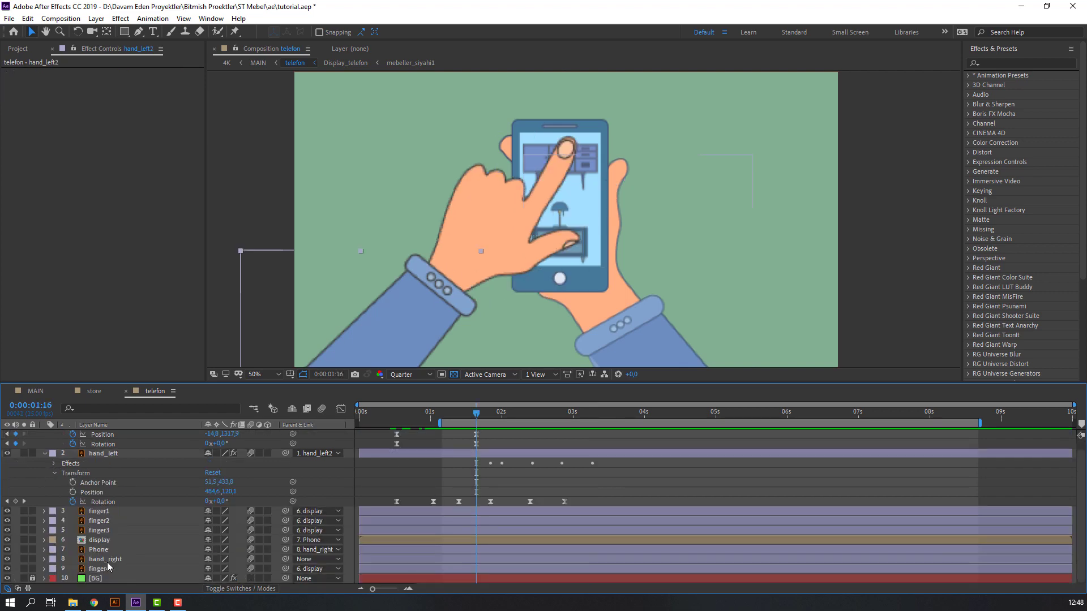
Shift hand_right's 1:00 Position keyframe down and right to about 1391.5, 1134.9, then check the motion.
{"action": "left_click", "coordinate": [105, 560]}
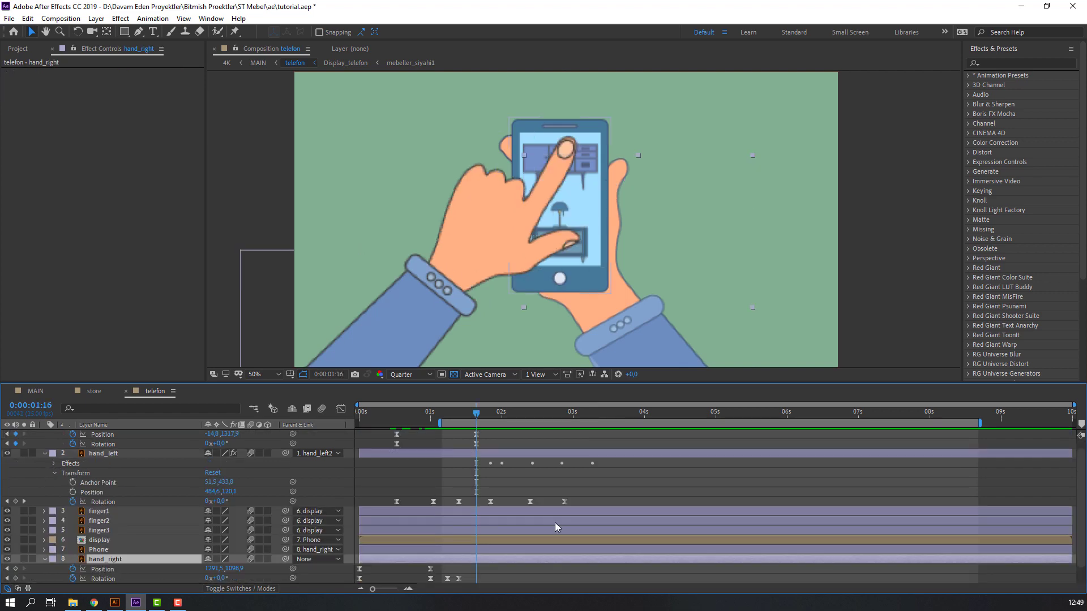
{"action": "key", "text": "u"}
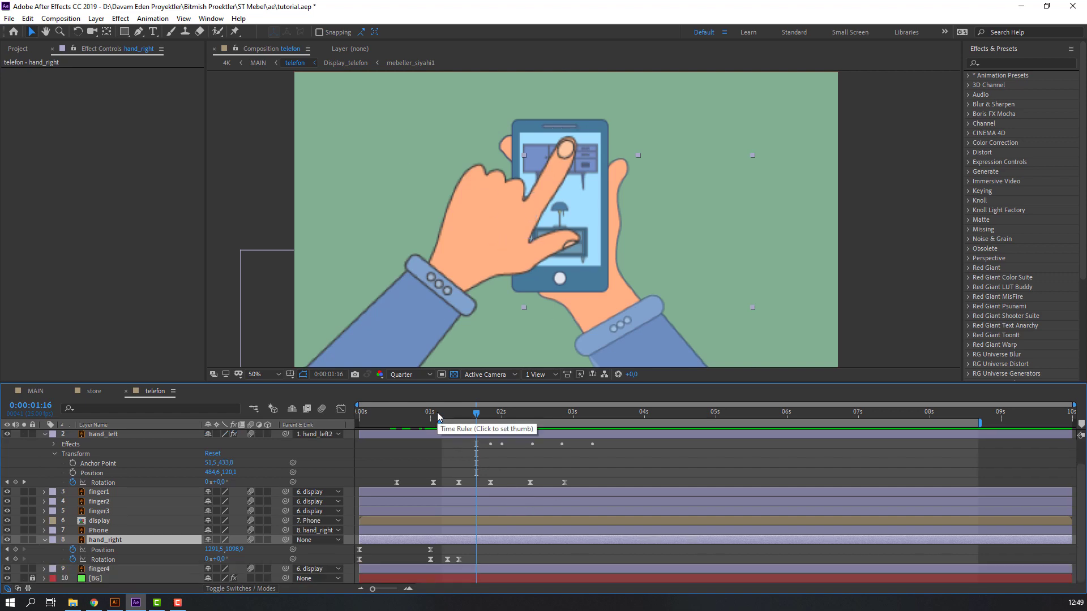
{"action": "left_click_drag", "start_coordinate": [425, 424], "coordinate": [432, 423]}
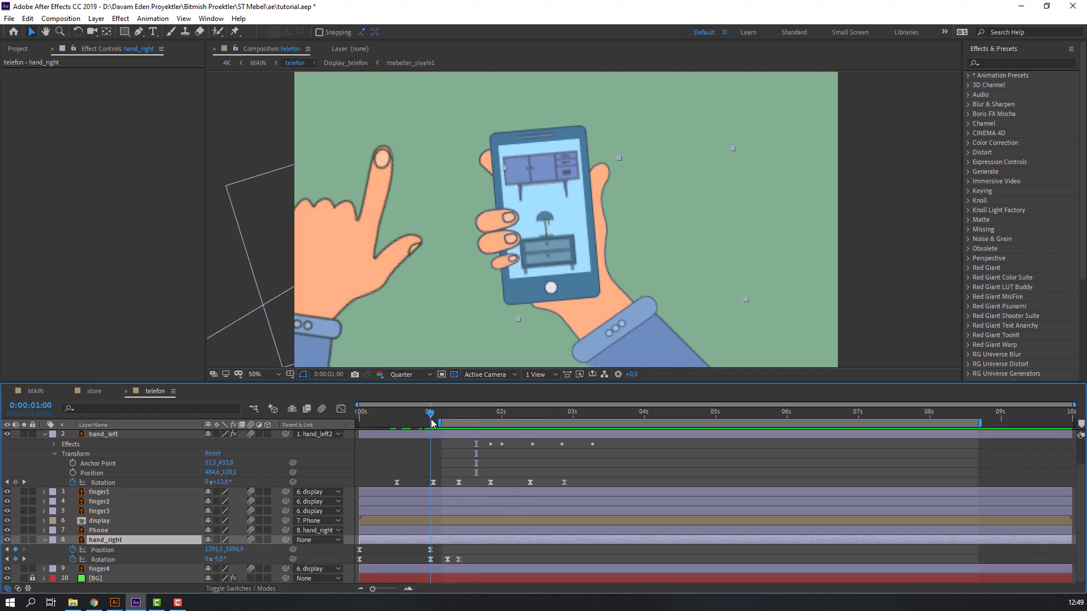
{"action": "left_click", "coordinate": [431, 549]}
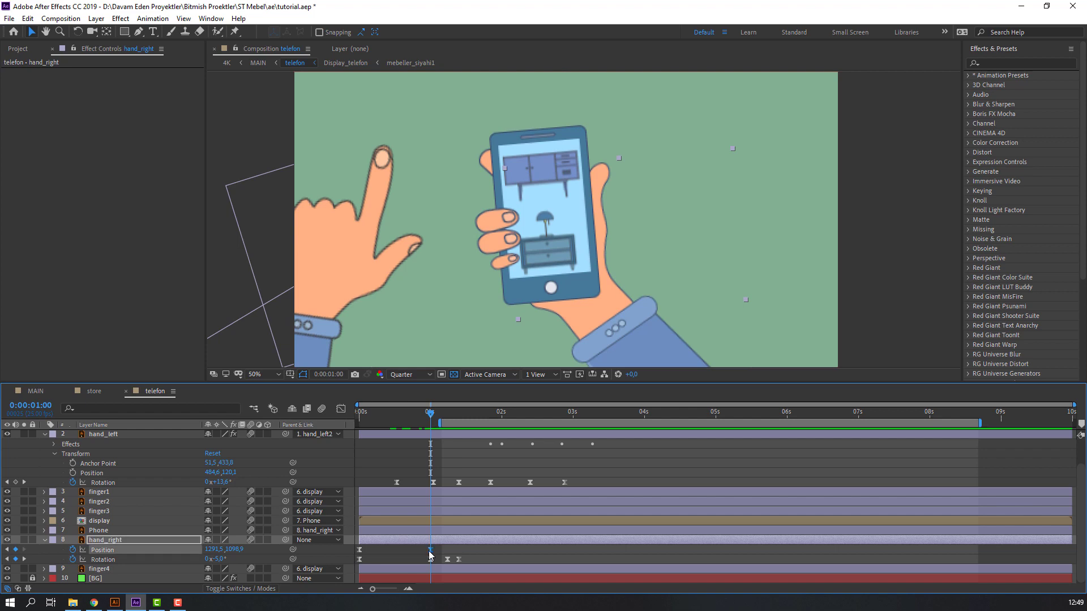
{"action": "key", "text": "comma"}
{"action": "key", "text": "comma"}
{"action": "left_click_drag", "start_coordinate": [609, 285], "coordinate": [624, 290]}
{"action": "left_click_drag", "start_coordinate": [427, 413], "coordinate": [588, 426]}
{"action": "key", "text": "space"}
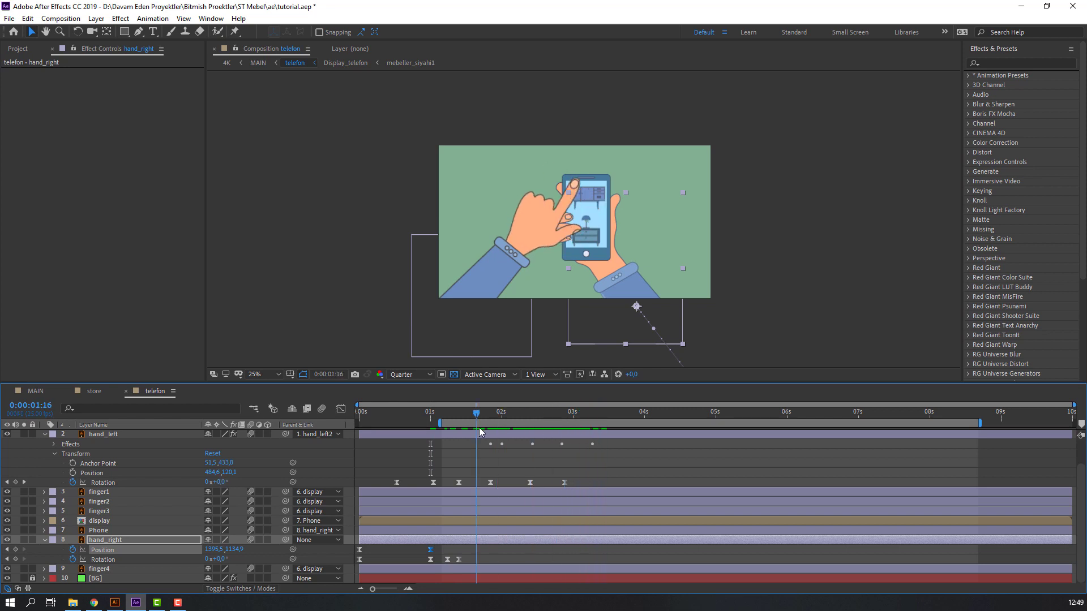
Key hand_left's Rotation at 3:05 and paste an earlier rotation keyframe at 3:14.
{"action": "left_click", "coordinate": [15, 482]}
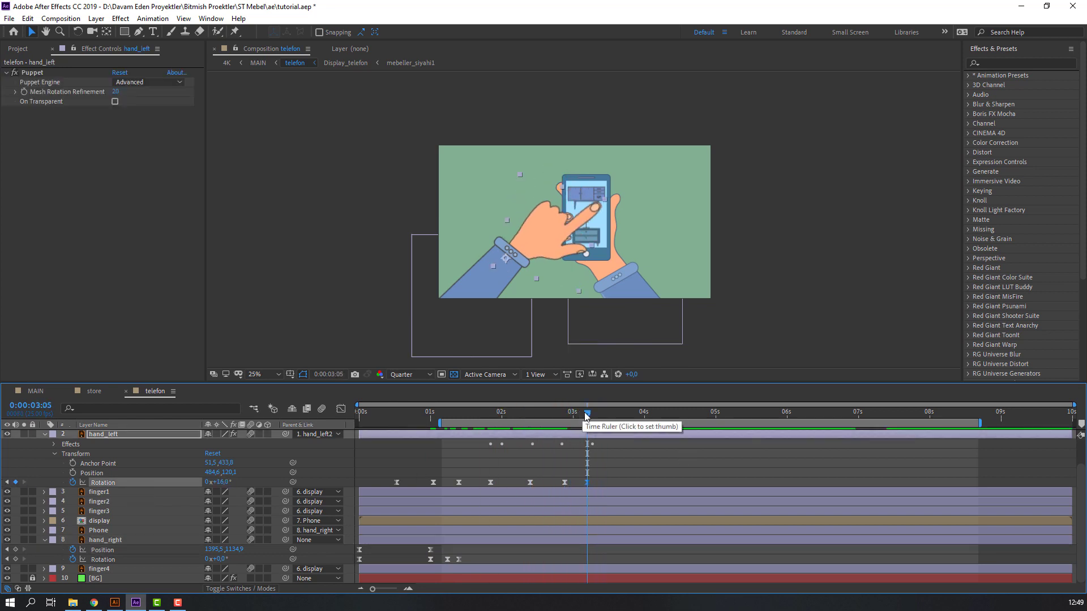
{"action": "left_click_drag", "start_coordinate": [587, 414], "coordinate": [615, 419]}
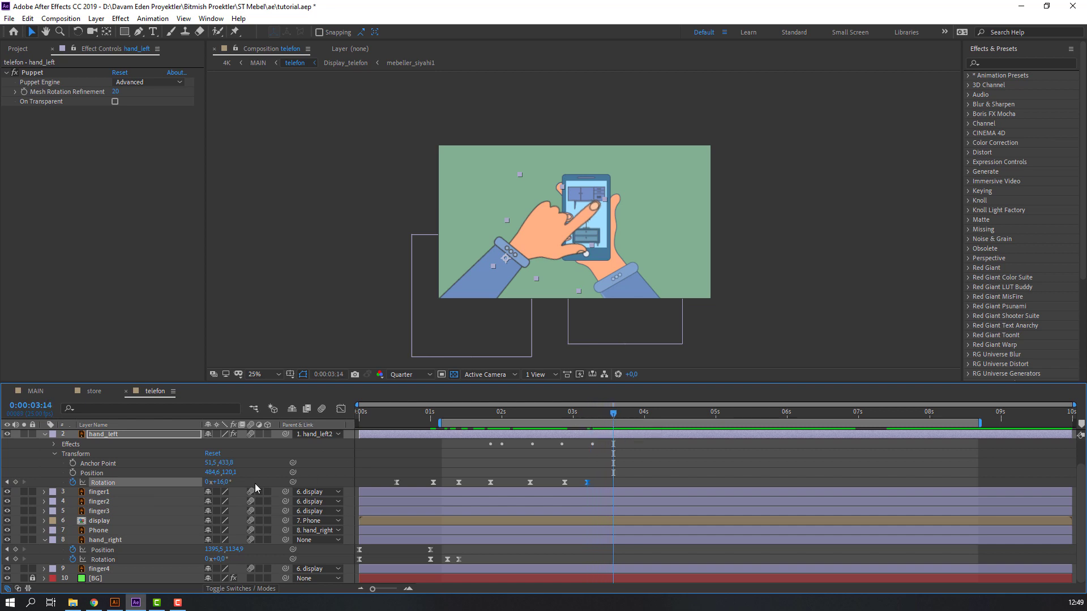
{"action": "left_click_drag", "start_coordinate": [447, 480], "coordinate": [423, 485]}
{"action": "key", "text": "ctrl+v"}
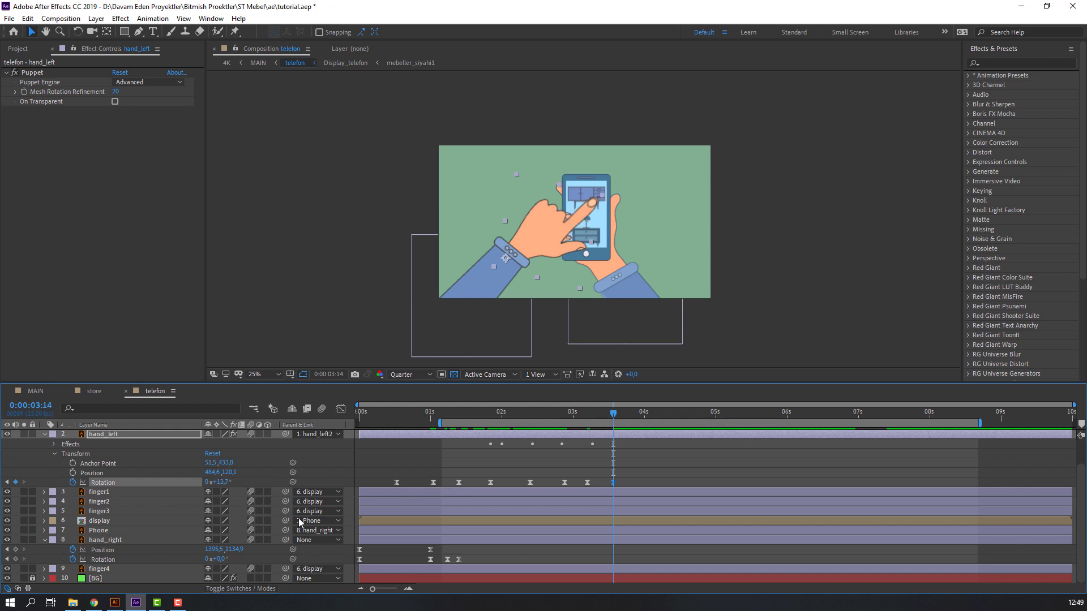
Lower the 3:14 rotation to about 1.7° and preview the tapping motion.
{"action": "left_click_drag", "start_coordinate": [548, 419], "coordinate": [613, 430]}
{"action": "left_click_drag", "start_coordinate": [225, 485], "coordinate": [219, 482]}
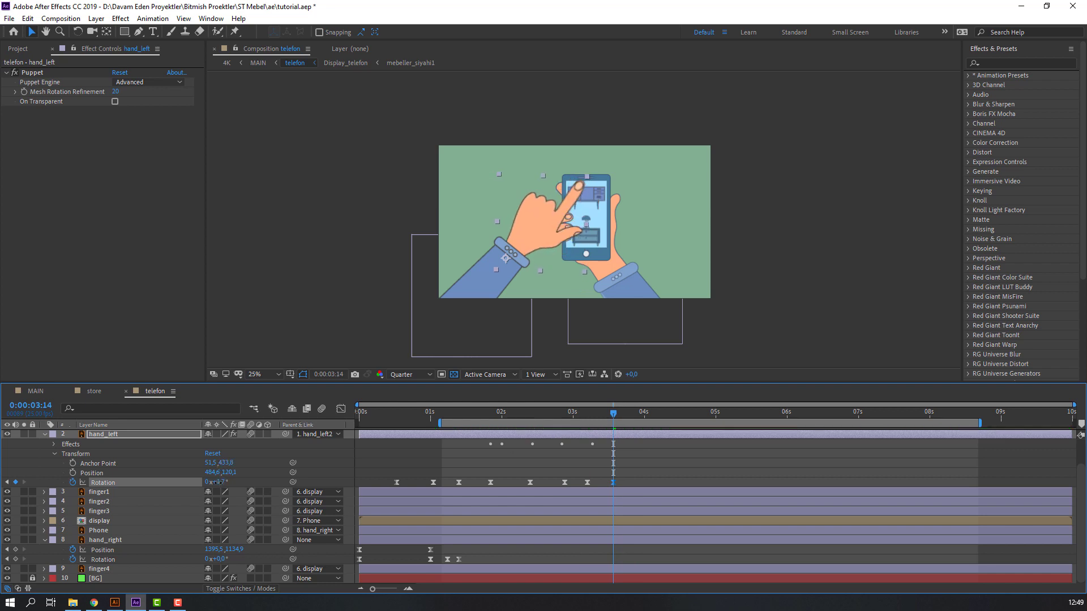
{"action": "key", "text": "space"}
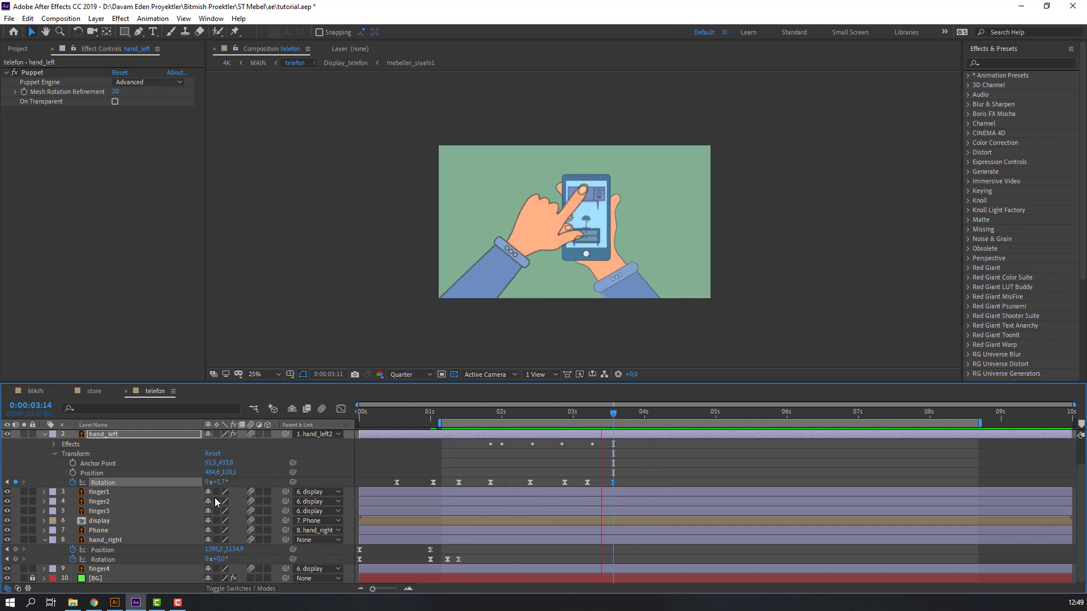
{"action": "key", "text": "space"}
{"action": "key", "text": "ctrl+Up"}
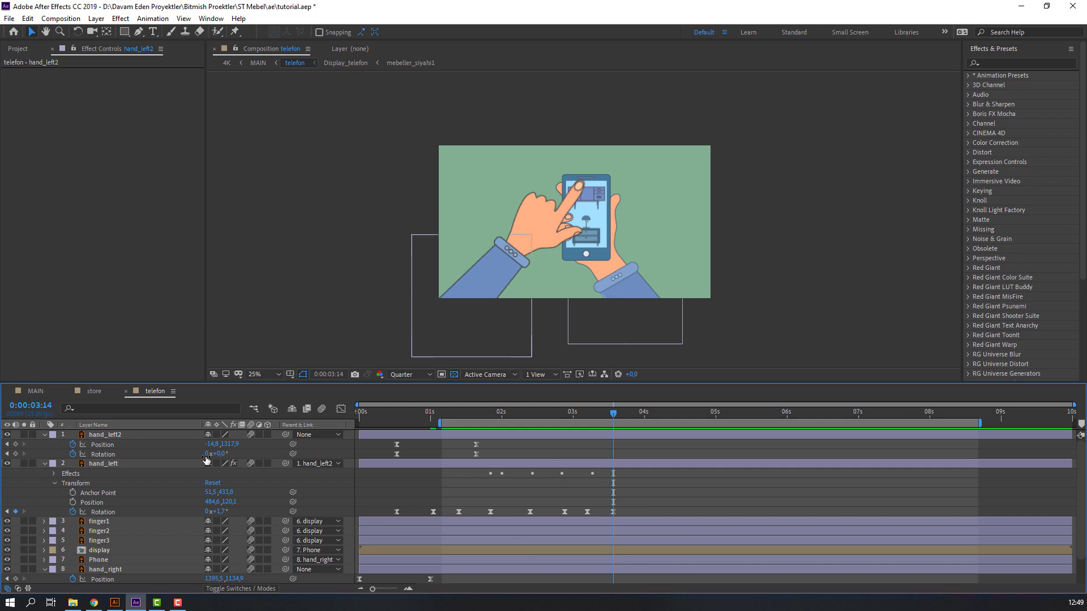
Key hand_left2's Position at 3:14 and pull the hand down away from the phone at 3:22.
{"action": "left_click", "coordinate": [100, 436]}
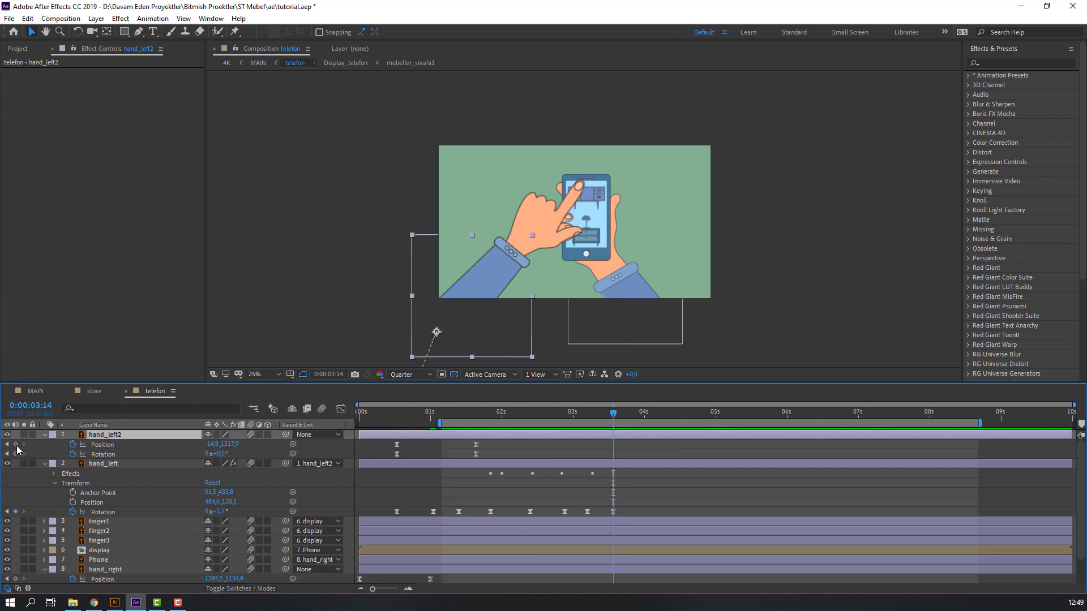
{"action": "left_click", "coordinate": [16, 444]}
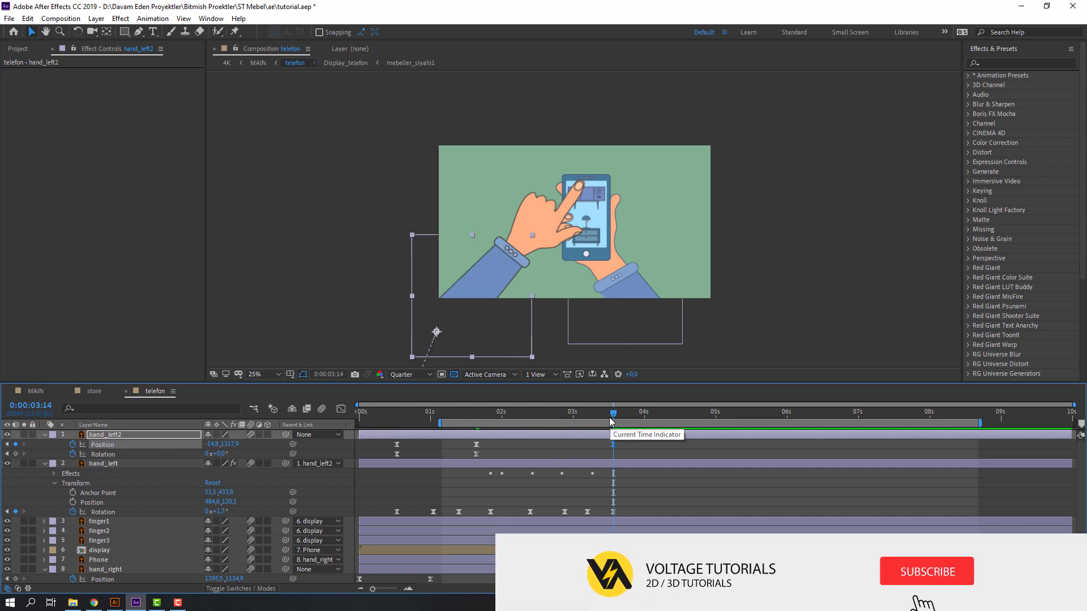
{"action": "left_click_drag", "start_coordinate": [615, 417], "coordinate": [638, 418]}
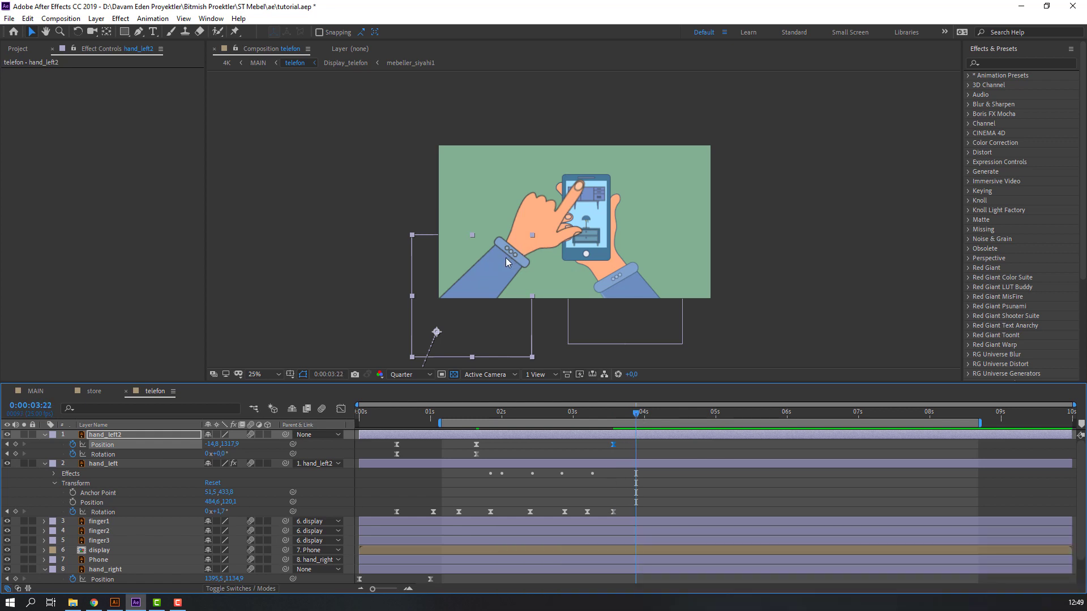
{"action": "left_click_drag", "start_coordinate": [505, 257], "coordinate": [466, 279]}
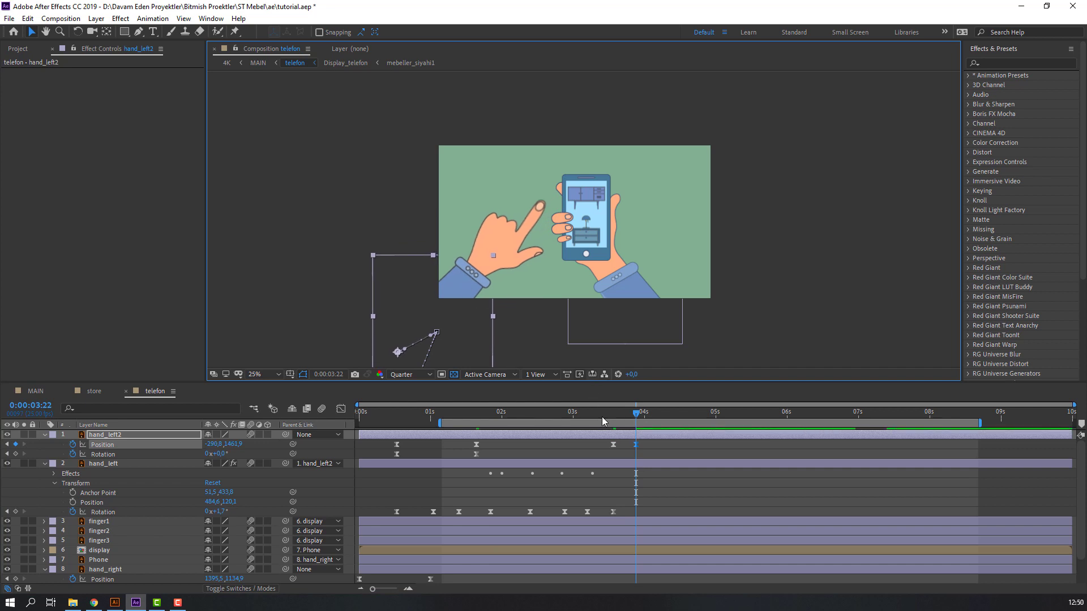
Delay the pull-back Position keyframe to about 4:08 and return to 2:03 for review.
{"action": "mouse_move", "coordinate": [605, 419]}
{"action": "left_mouse_down"}
{"action": "mouse_move", "coordinate": [627, 415]}
{"action": "mouse_move", "coordinate": [588, 416]}
{"action": "left_mouse_up"}
{"action": "left_click_drag", "start_coordinate": [635, 444], "coordinate": [667, 445]}
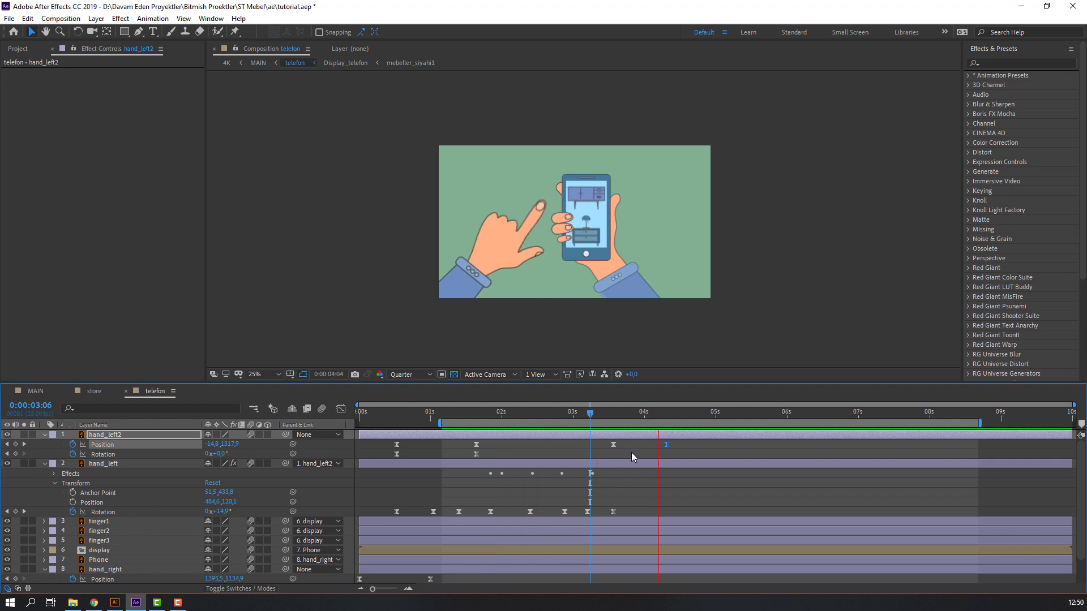
{"action": "key", "text": "space"}
{"action": "left_click_drag", "start_coordinate": [603, 414], "coordinate": [510, 414]}
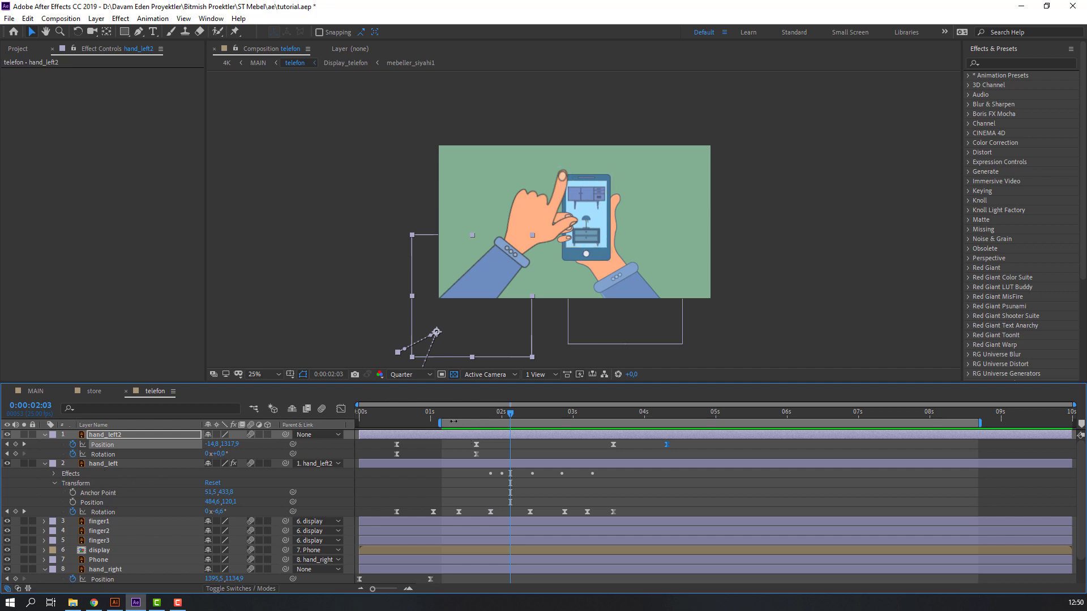
Inside the phone display precomp, set a furniture Position keyframe at 2:20.
{"action": "double_click", "coordinate": [107, 550]}
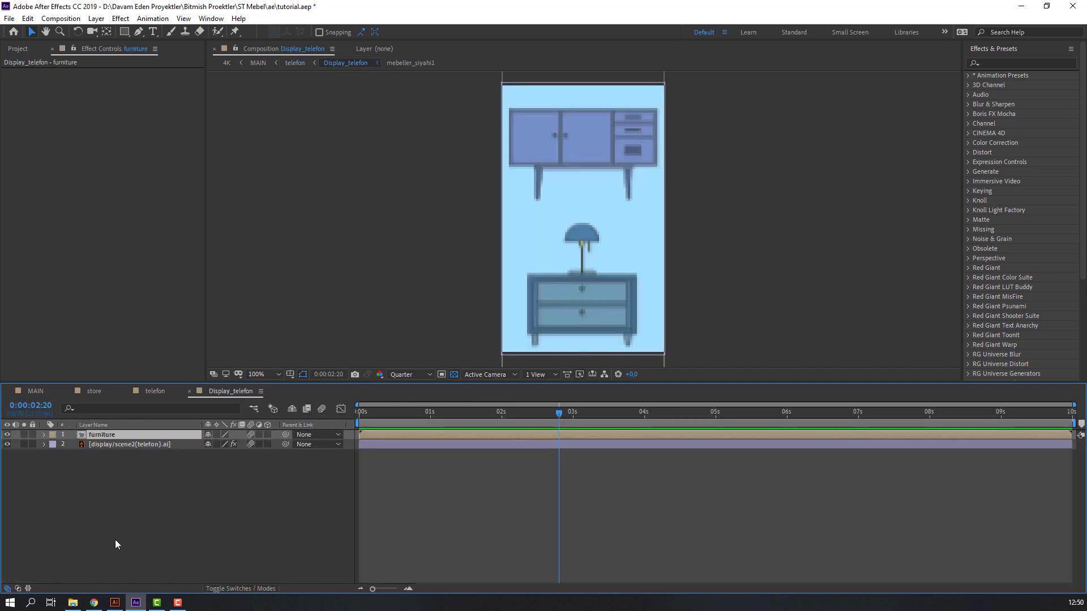
{"action": "left_click", "coordinate": [104, 538]}
{"action": "left_click", "coordinate": [96, 441]}
{"action": "key", "text": "p"}
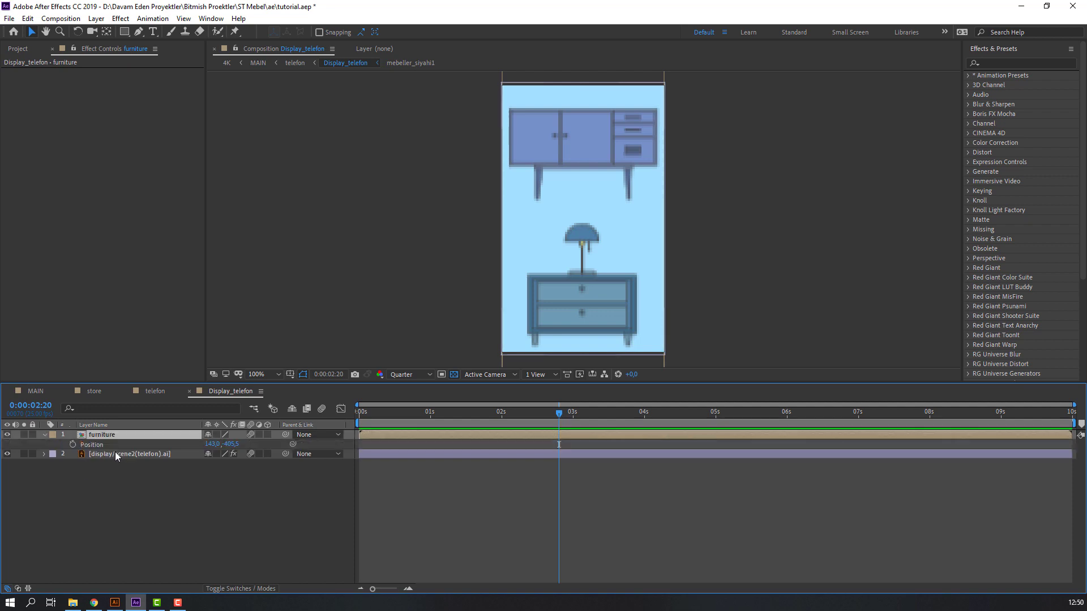
{"action": "left_click", "coordinate": [73, 445]}
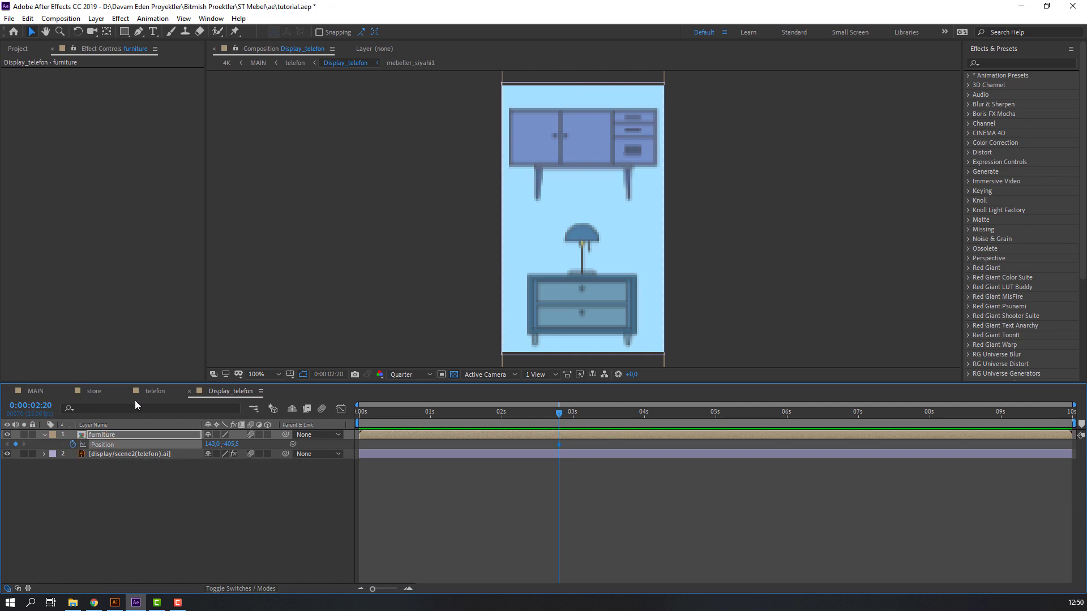
At the 3:05 finger tap, slide the furniture strip to reveal new items like a bookshelf.
{"action": "left_click", "coordinate": [152, 393]}
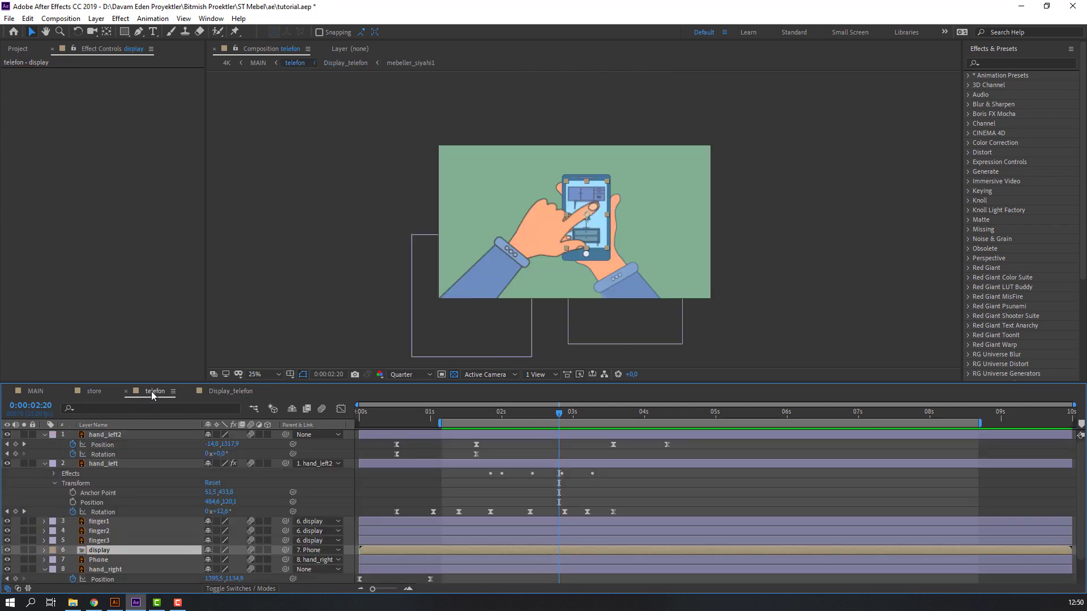
{"action": "left_click_drag", "start_coordinate": [561, 415], "coordinate": [589, 416]}
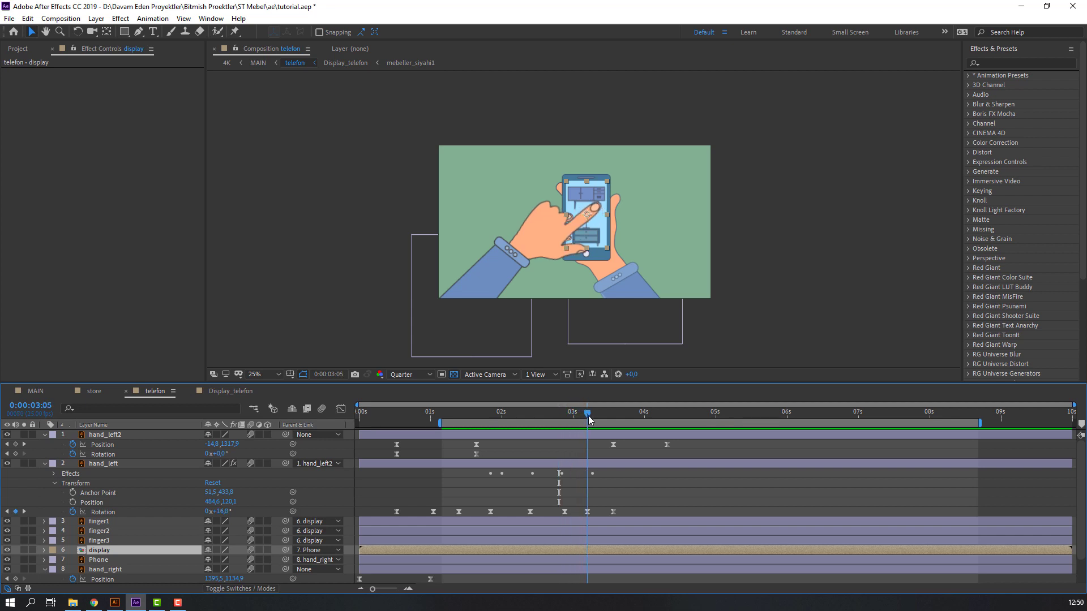
{"action": "left_click", "coordinate": [225, 392]}
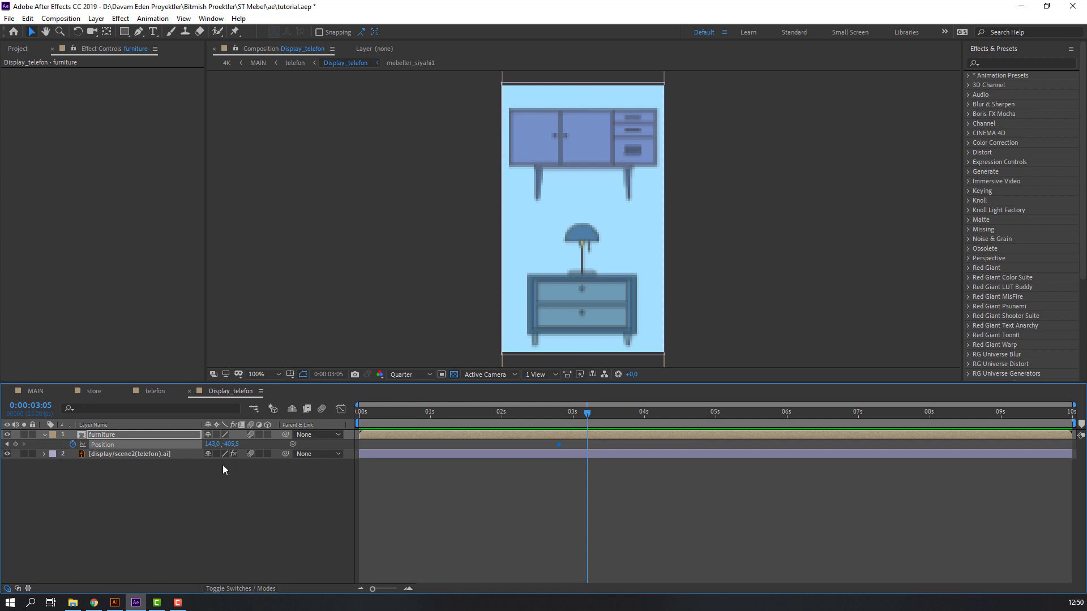
{"action": "left_click_drag", "start_coordinate": [229, 447], "coordinate": [758, 447]}
{"action": "key", "text": "comma"}
{"action": "key", "text": "Home"}
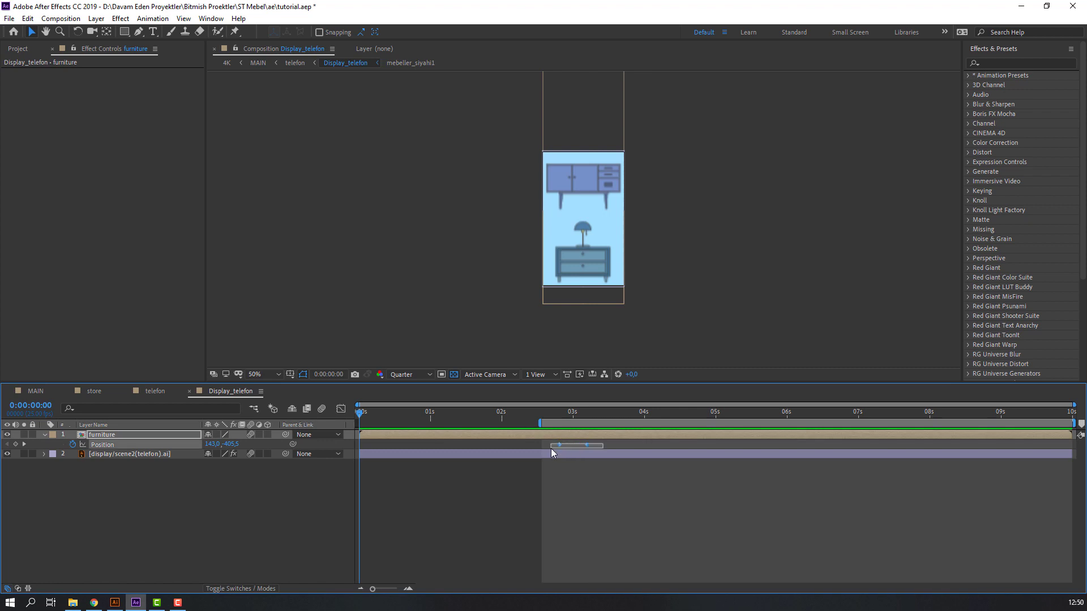
Apply Easy Ease to both furniture Position keyframes, nudge the second slightly later, and preview.
{"action": "right_click", "coordinate": [560, 446]}
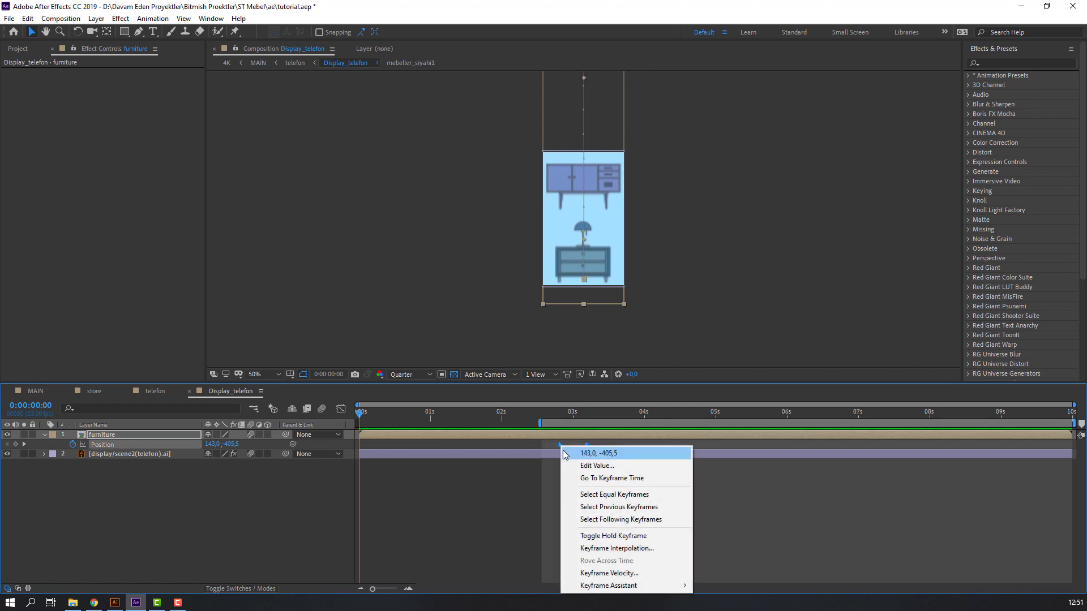
{"action": "mouse_move", "coordinate": [646, 587]}
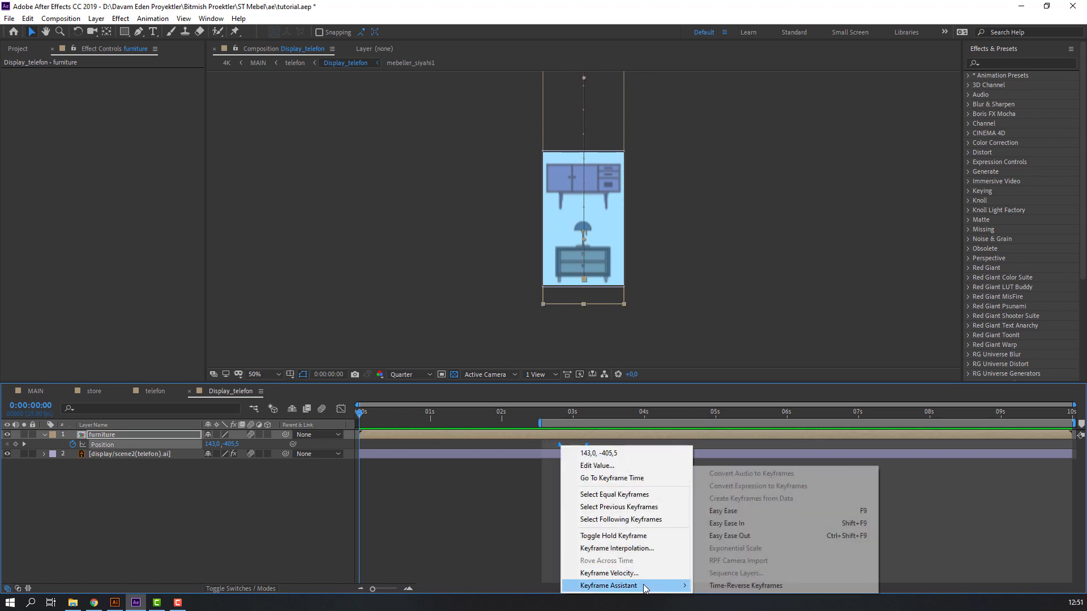
{"action": "left_click", "coordinate": [723, 511]}
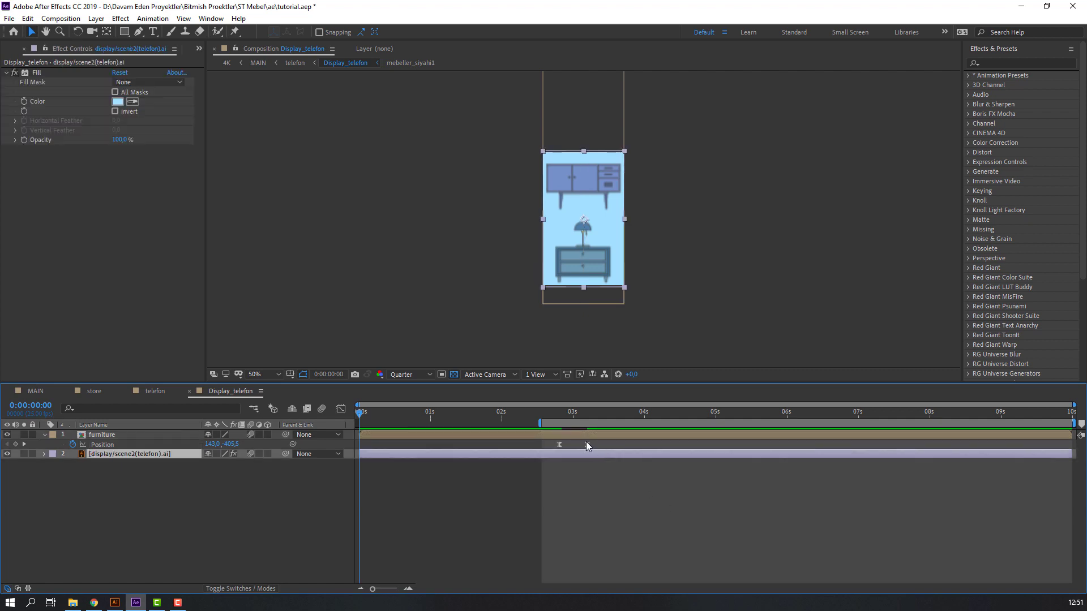
{"action": "left_click_drag", "start_coordinate": [586, 445], "coordinate": [616, 444]}
{"action": "left_click", "coordinate": [599, 500]}
{"action": "key", "text": "space"}
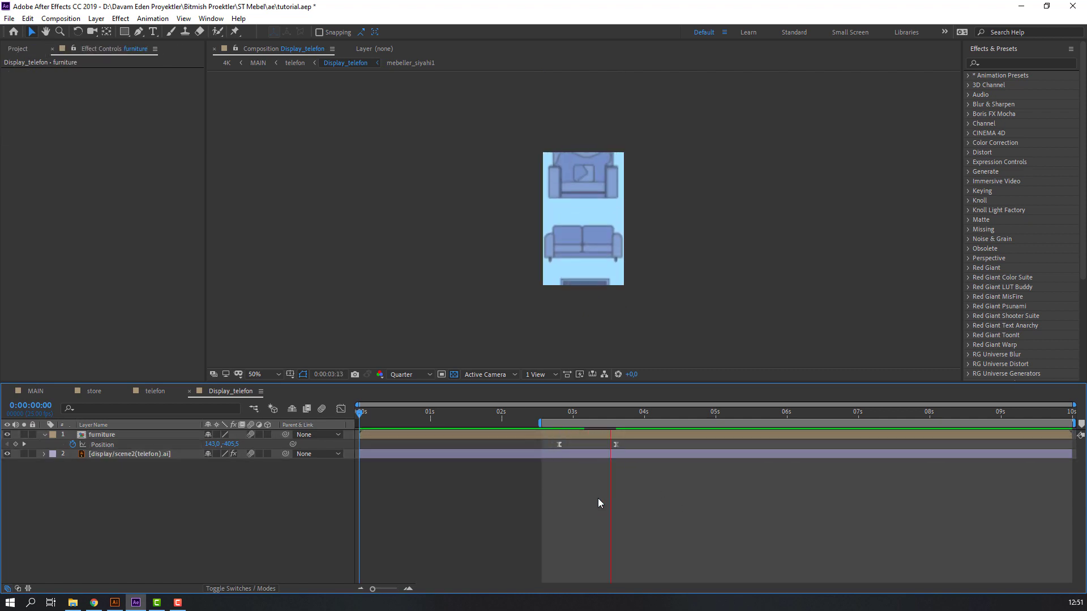
{"action": "left_click", "coordinate": [559, 445]}
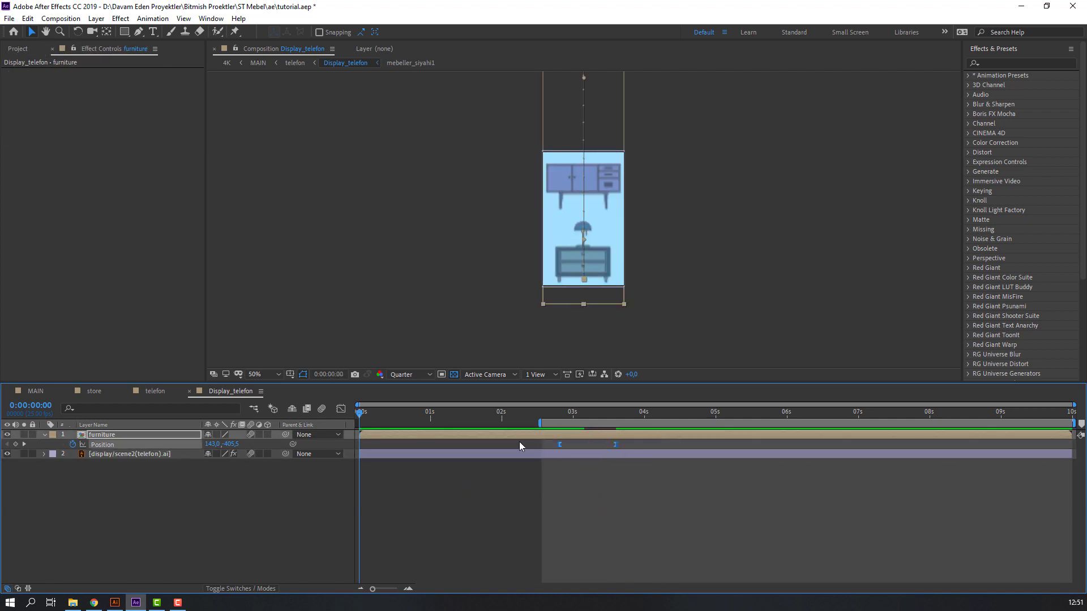
Make the scroll's speed peak earlier in the speed graph and try a later end keyframe, undoing it.
{"action": "left_click", "coordinate": [339, 409]}
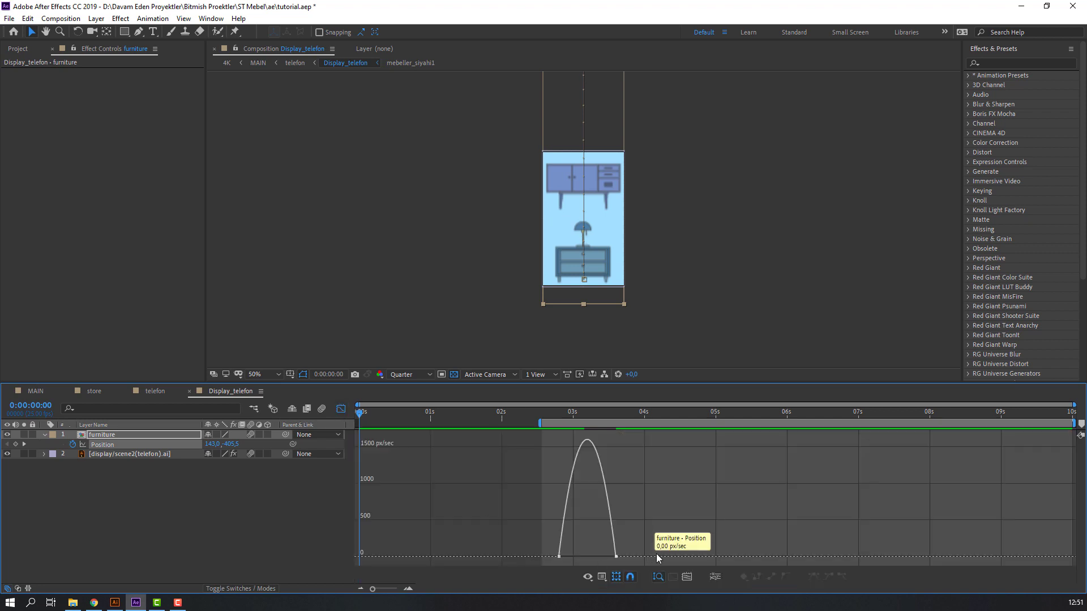
{"action": "left_click_drag", "start_coordinate": [606, 557], "coordinate": [596, 557]}
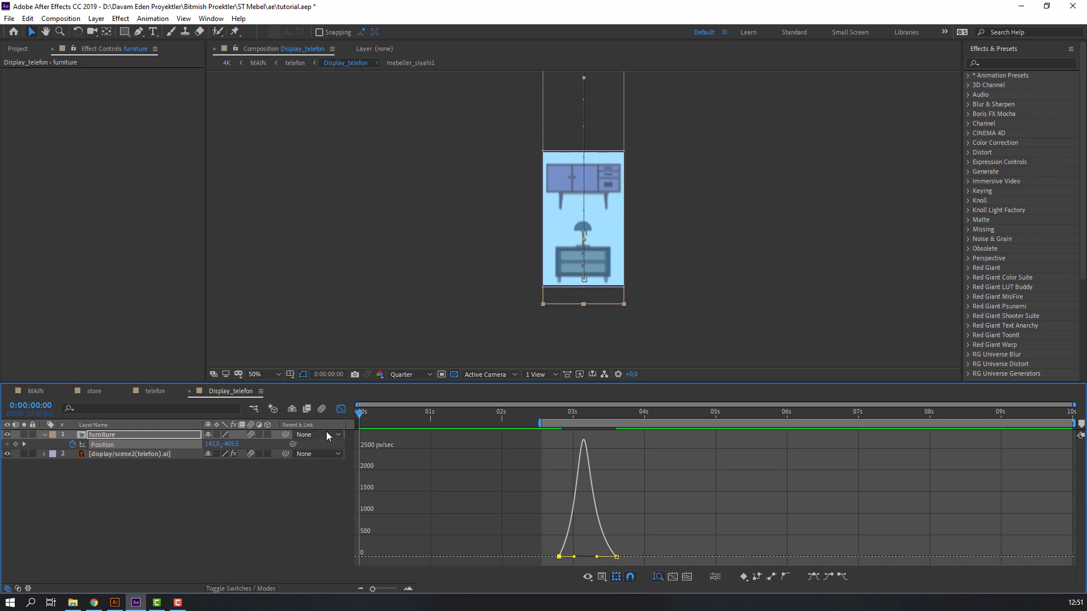
{"action": "left_click", "coordinate": [340, 408]}
{"action": "left_click_drag", "start_coordinate": [617, 446], "coordinate": [633, 445]}
{"action": "key", "text": "space"}
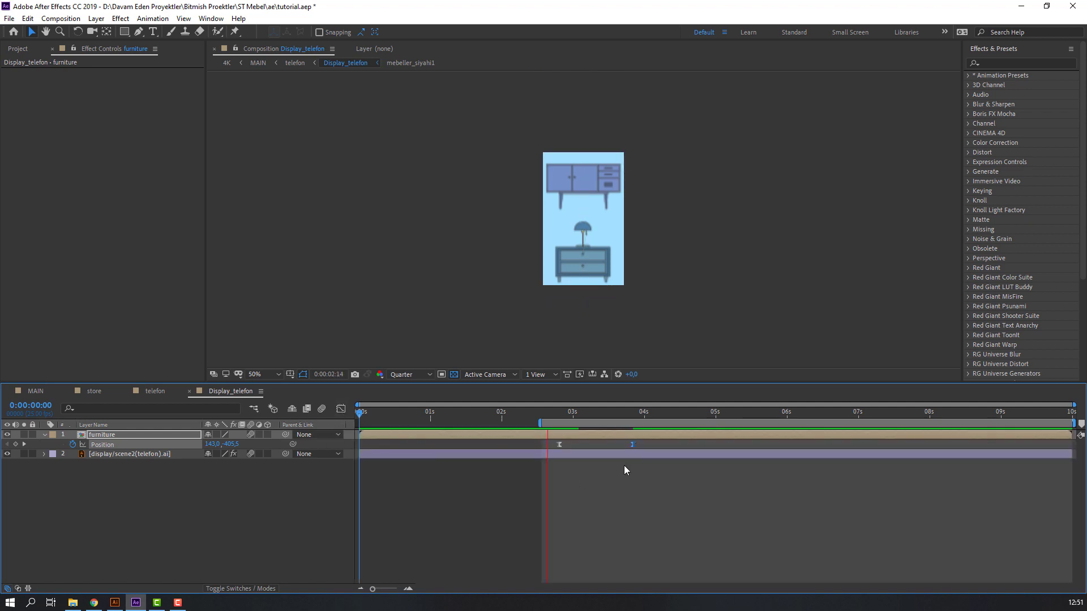
{"action": "key", "text": "space"}
{"action": "key", "text": "ctrl+z"}
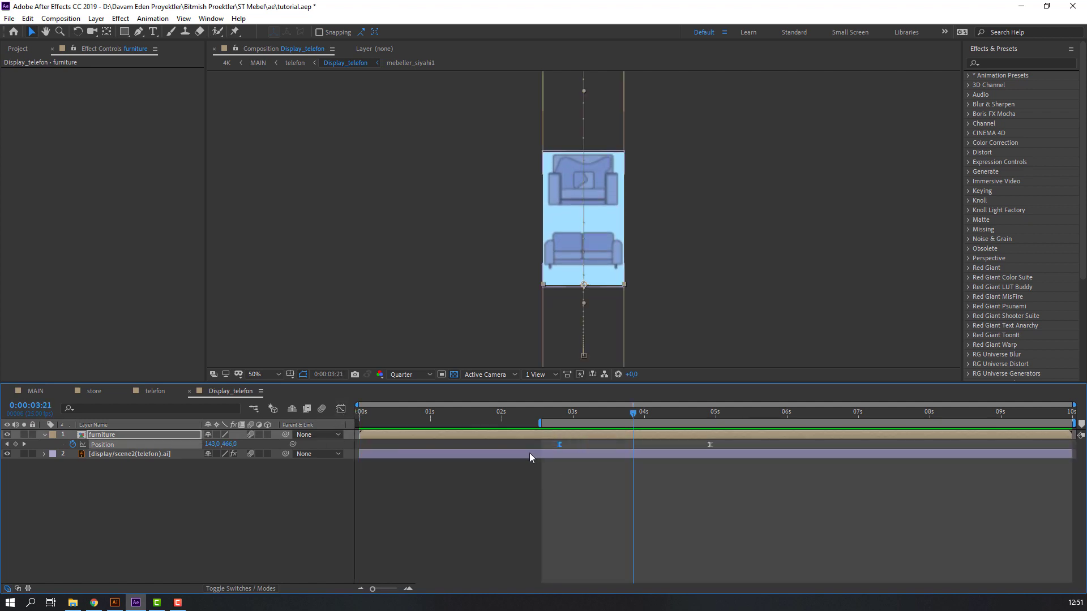
Reshape the speed graph for a fast start and long slow finish, then return to telefon.
{"action": "left_click", "coordinate": [341, 409]}
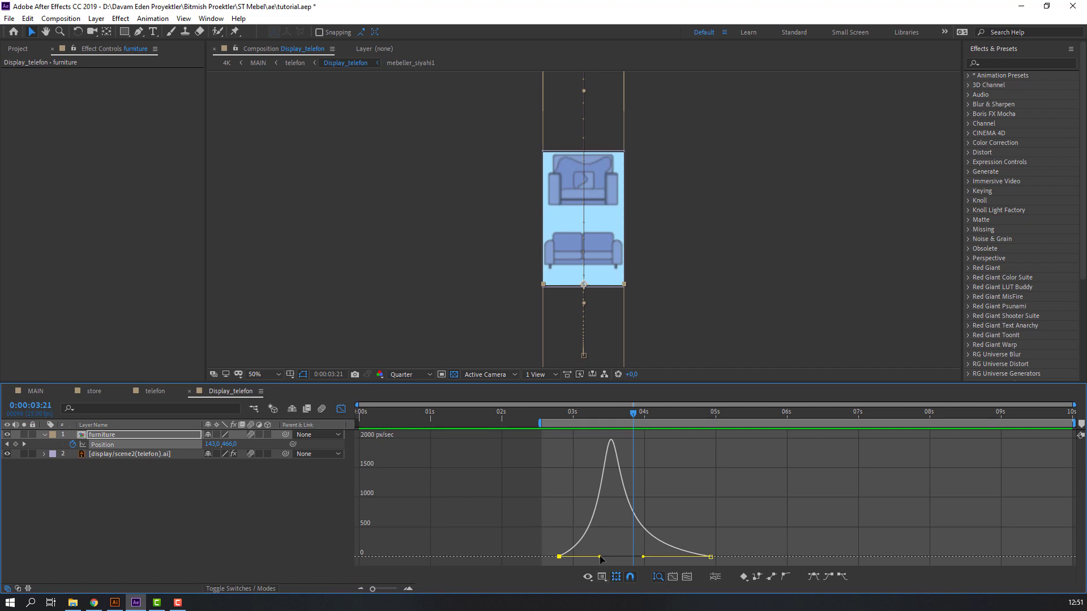
{"action": "left_click_drag", "start_coordinate": [601, 560], "coordinate": [575, 561]}
{"action": "key", "text": "space"}
{"action": "key", "text": "space"}
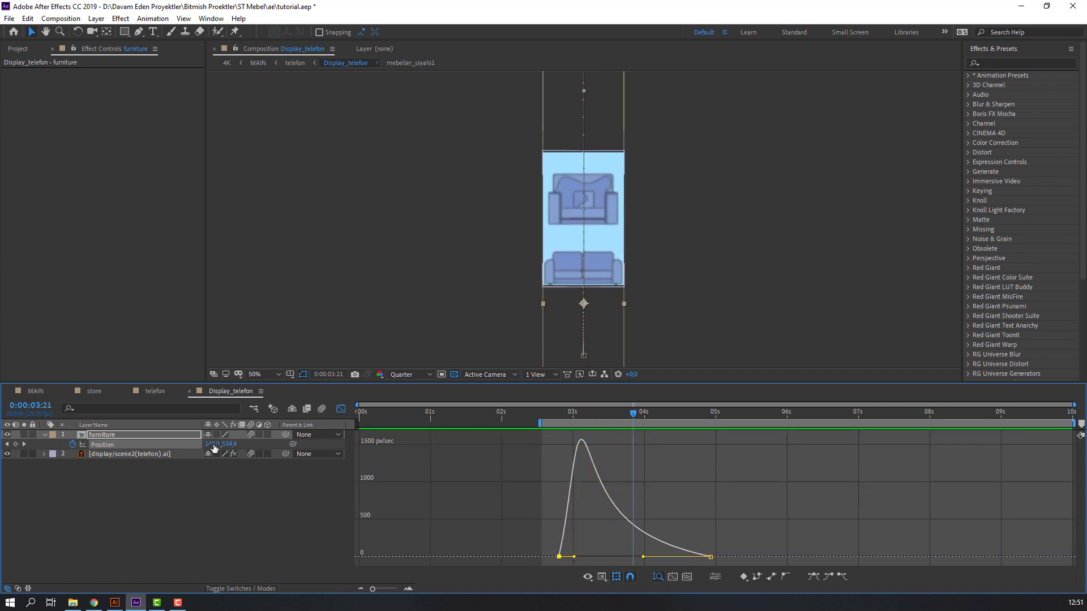
{"action": "left_click", "coordinate": [150, 394]}
{"action": "key", "text": "space"}
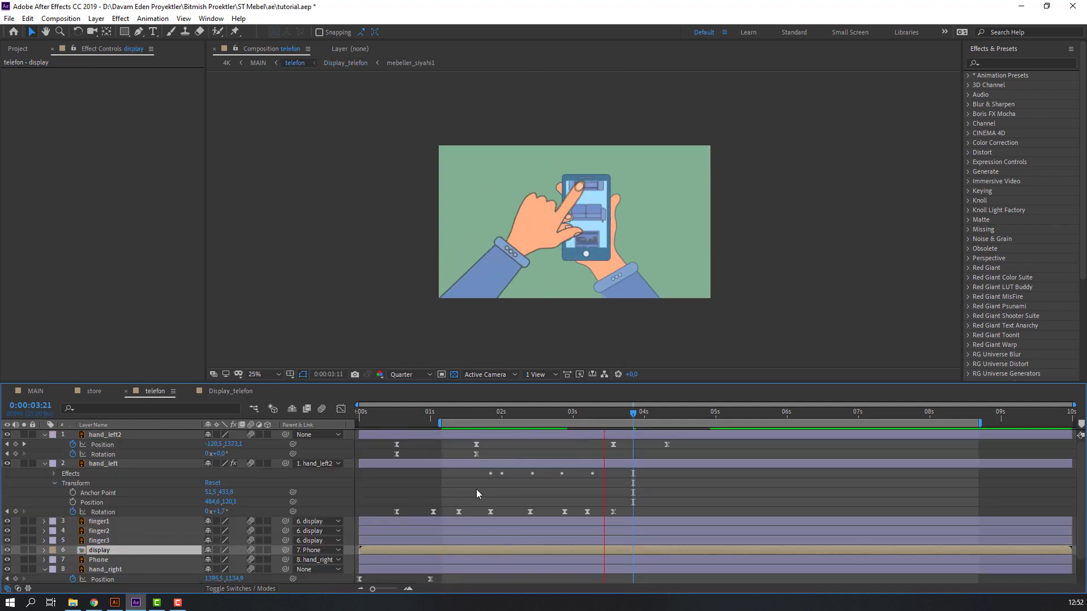
End the telefon work area at 5 seconds and preview the tap-and-scroll animation.
{"action": "key", "text": "space"}
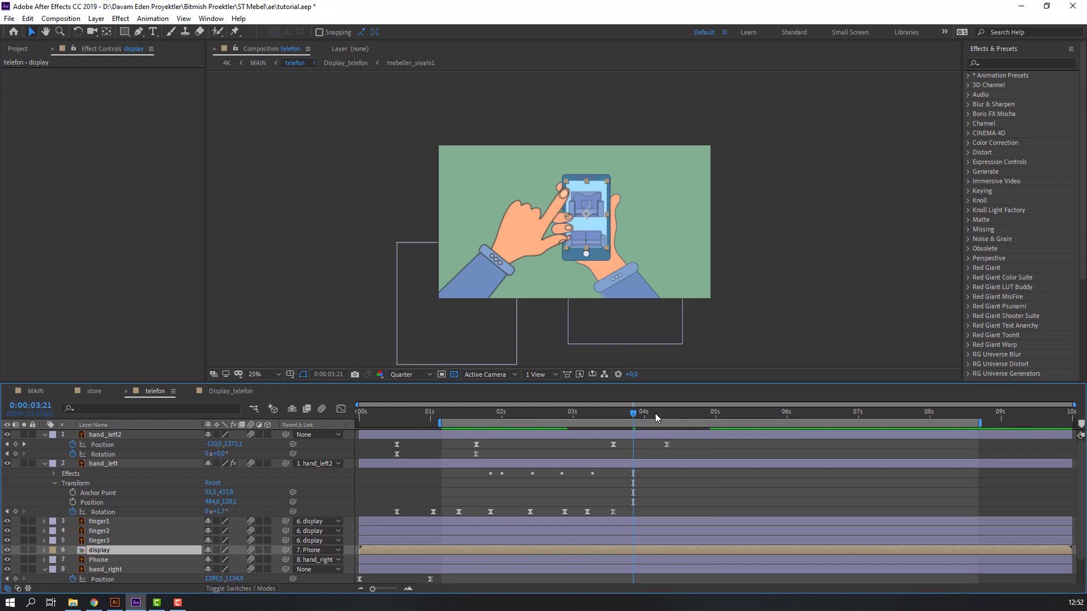
{"action": "left_click_drag", "start_coordinate": [655, 418], "coordinate": [711, 417]}
{"action": "key", "text": "n"}
{"action": "key", "text": "space"}
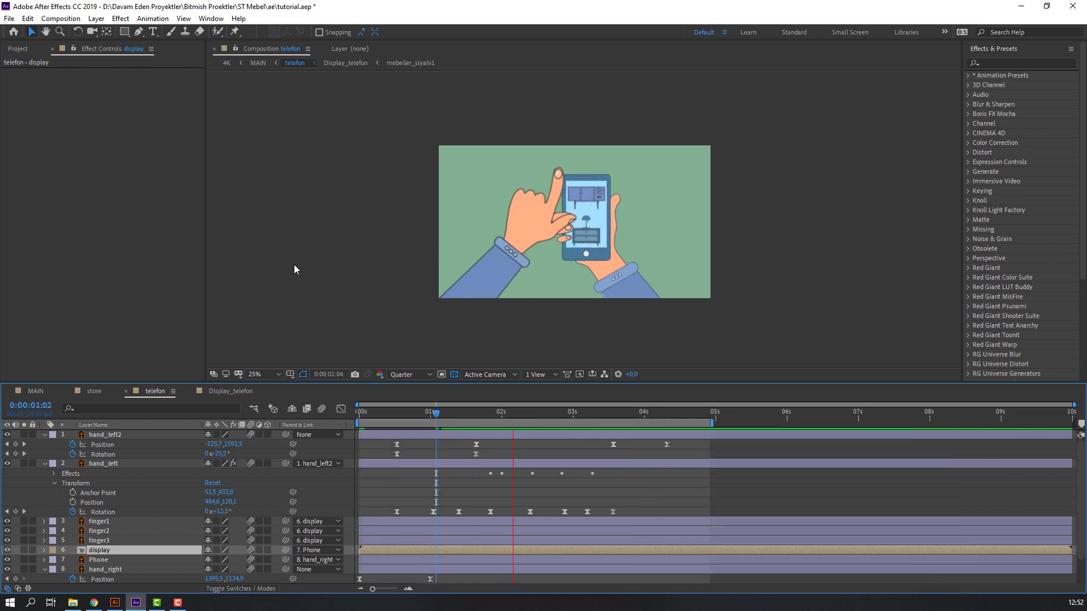